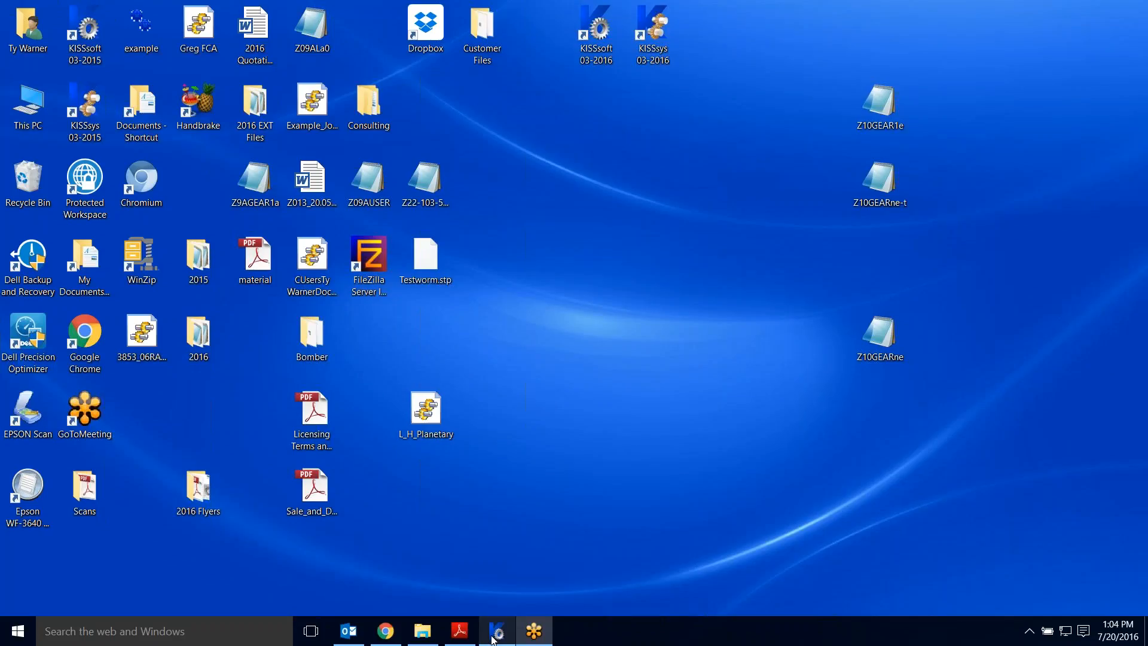
Step: Switch to KISSsoft and open the bolt tutorial PDF kisssoft-tut-004-E-bolts from the Connections examples
mouse_move(493, 639)
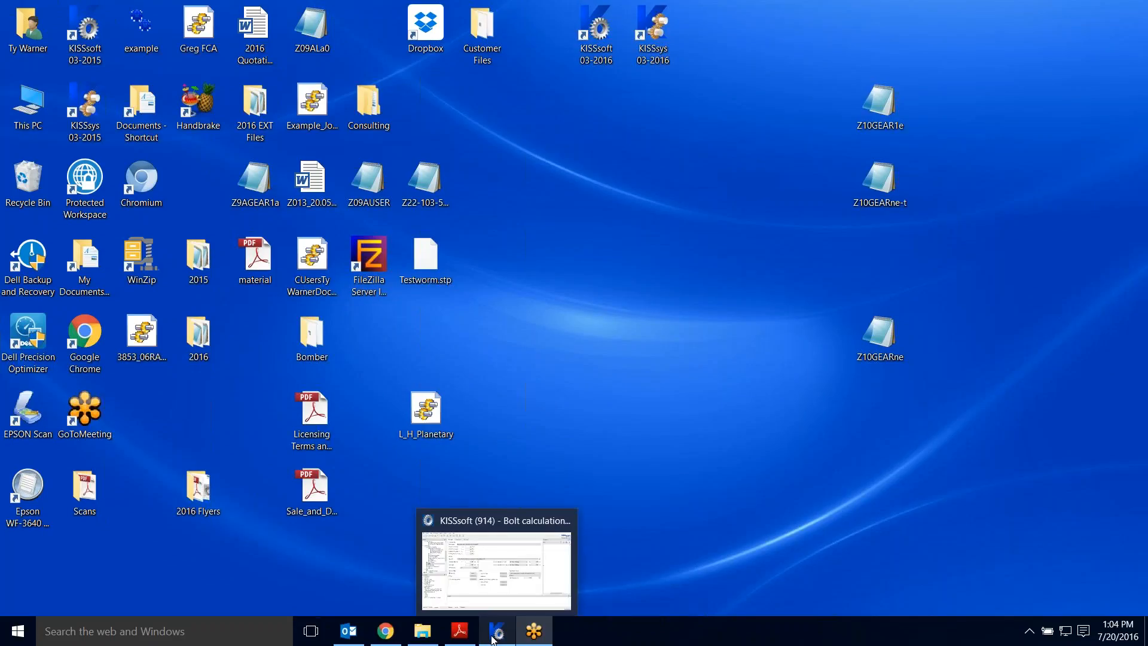
click(488, 579)
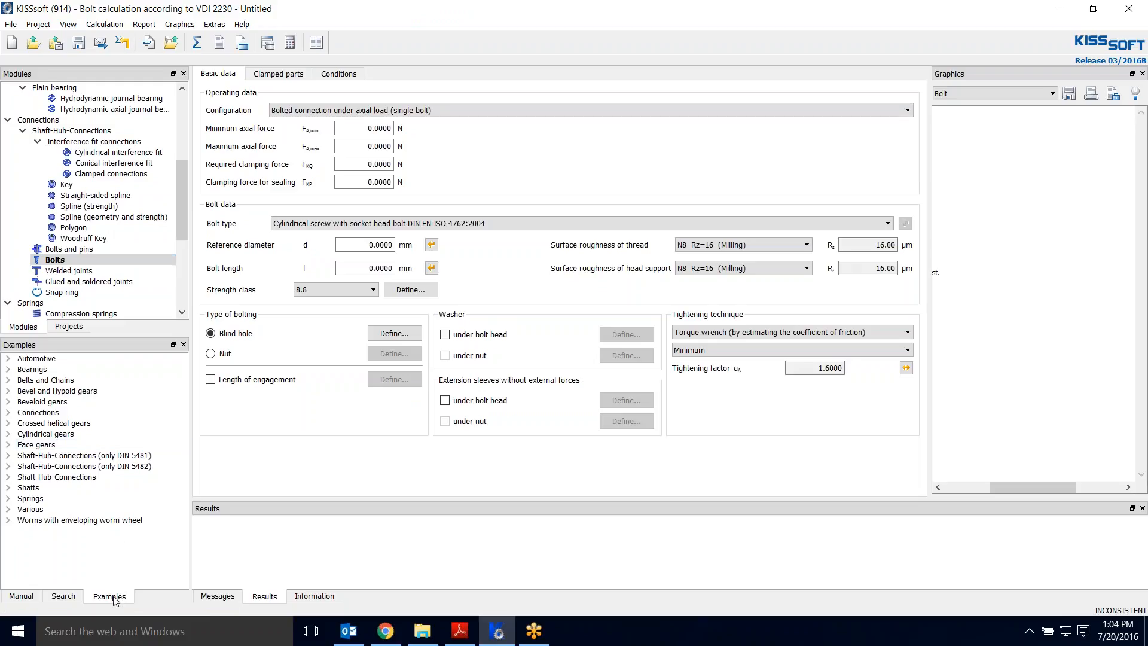
click(8, 380)
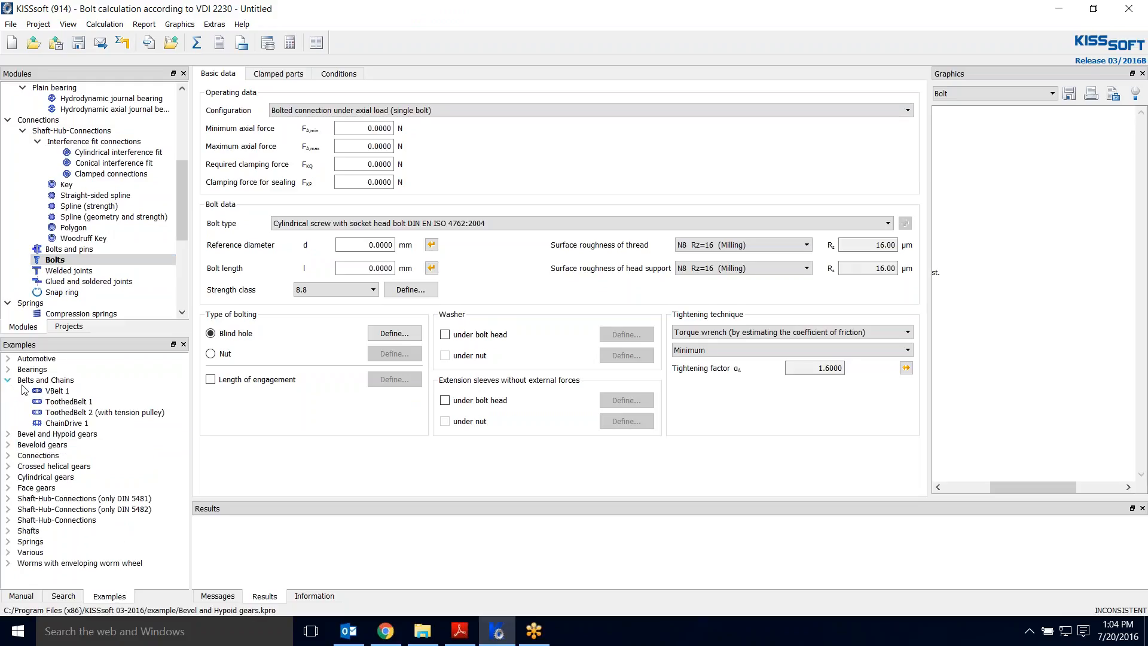
click(8, 381)
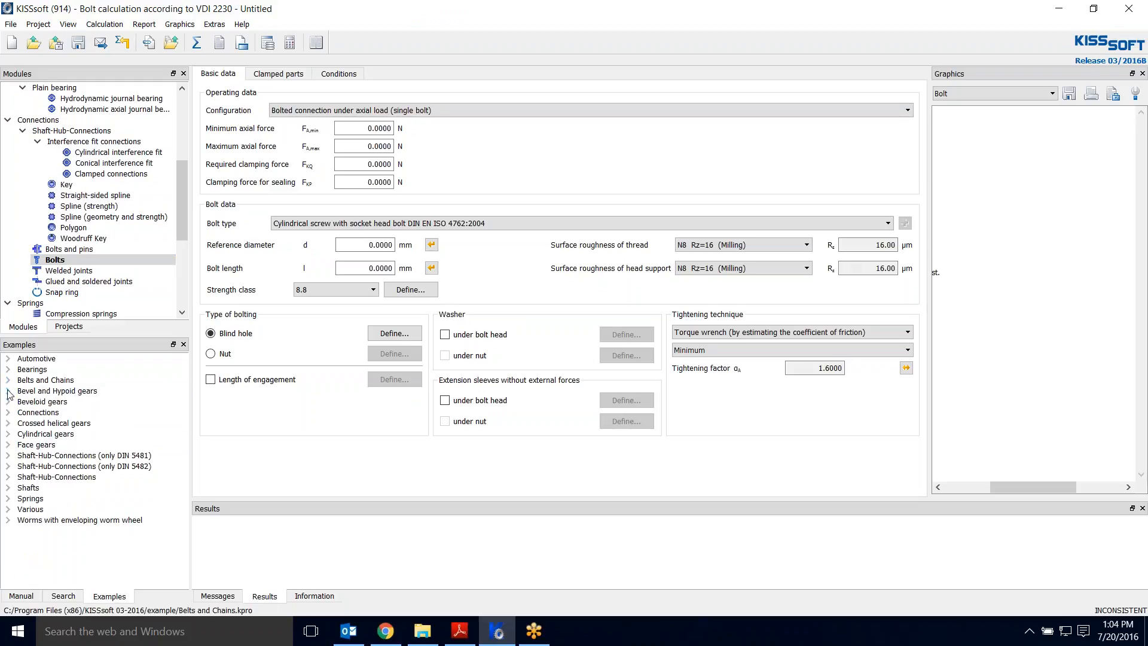
click(7, 476)
scroll(115, 513, down, 5)
scroll(116, 513, up, 5)
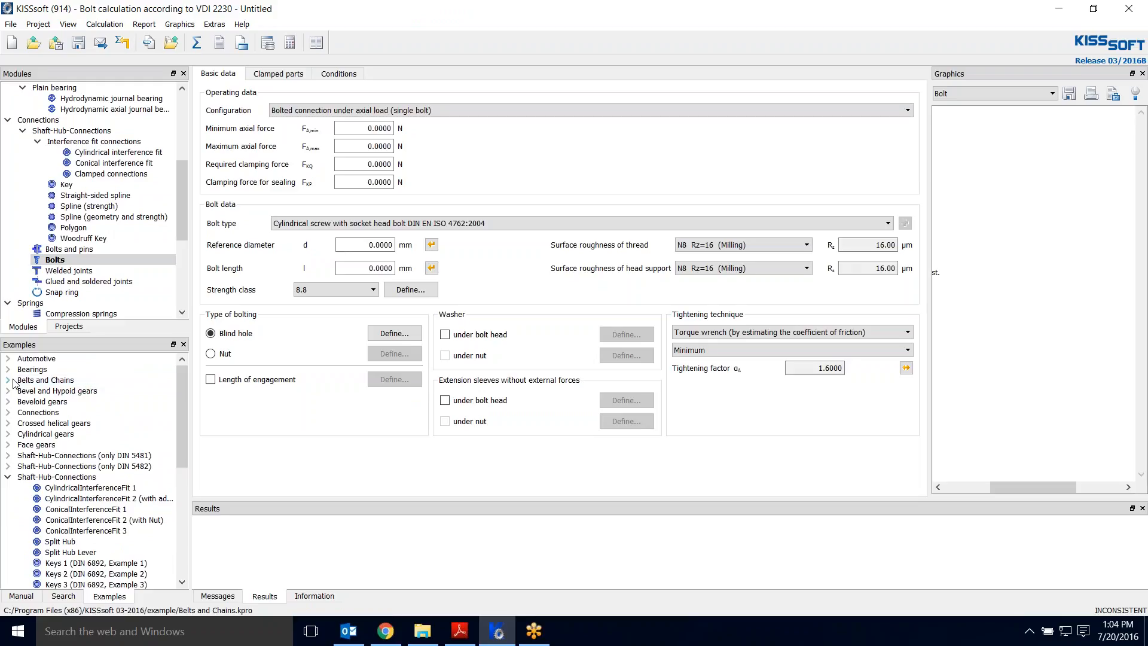
click(8, 412)
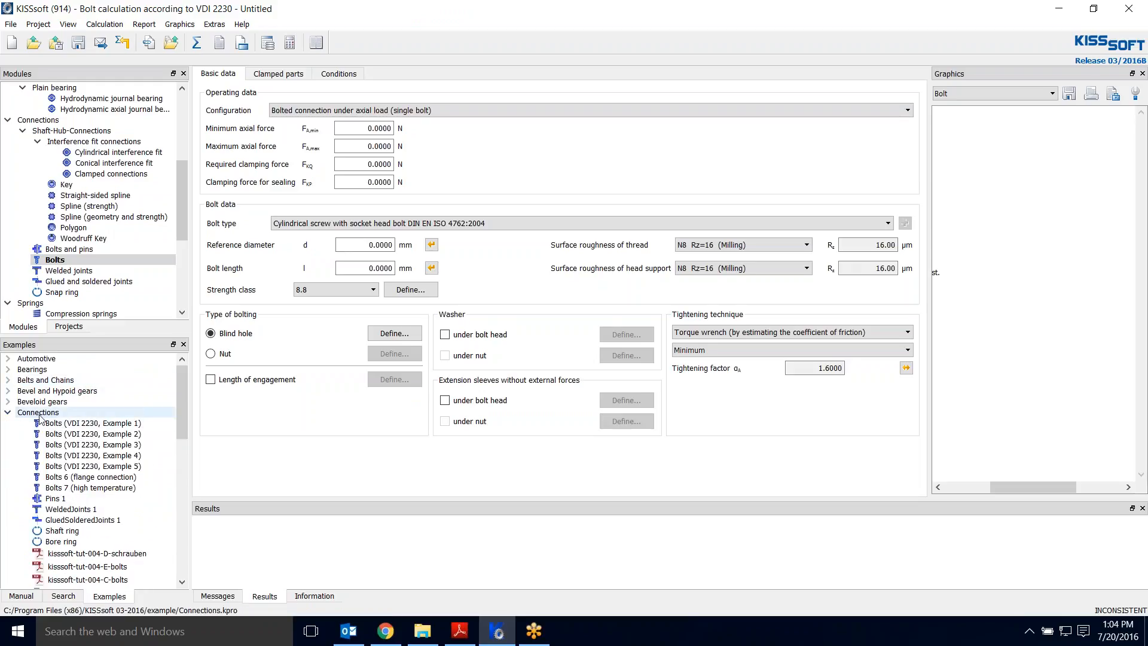
scroll(95, 533, down, 2)
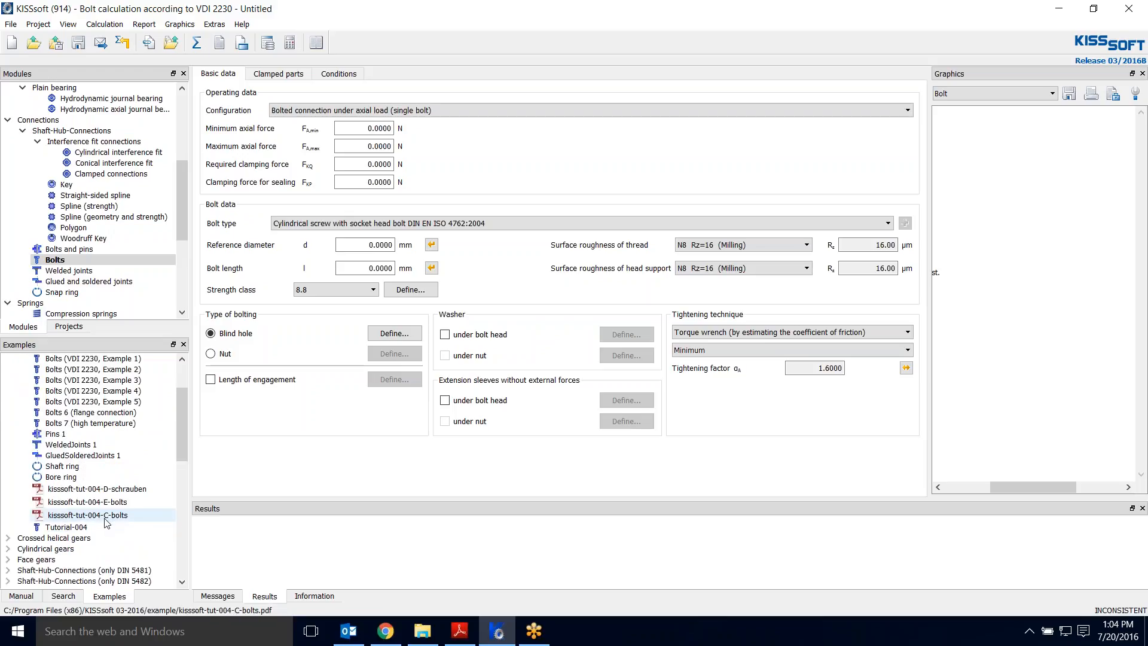
click(109, 508)
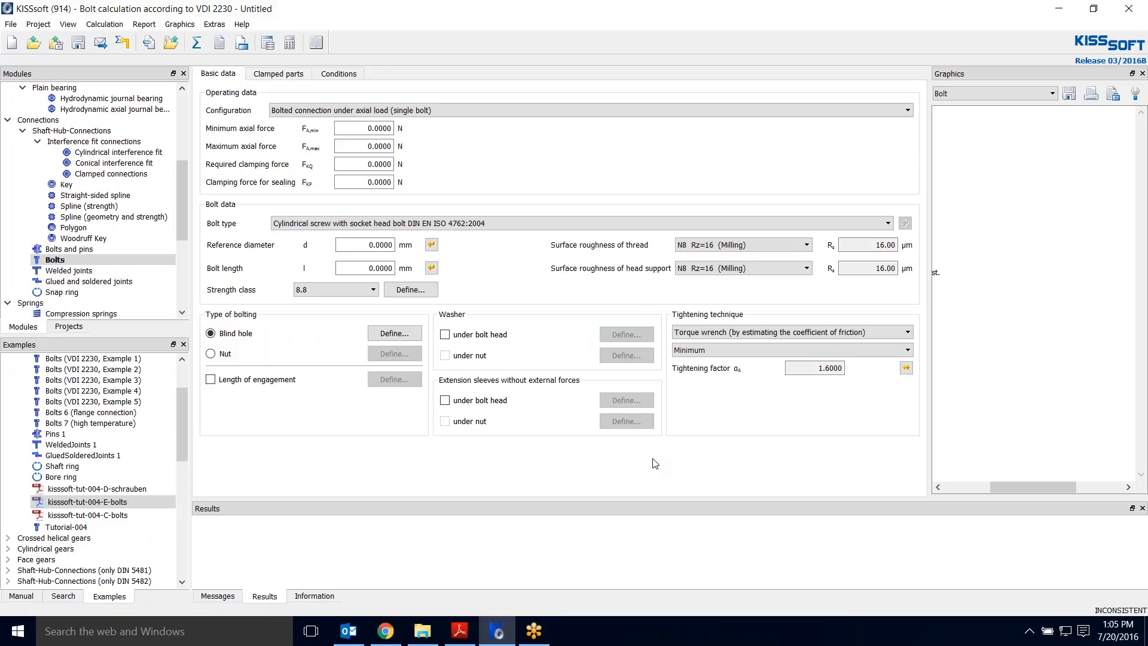
Step: Switch to Adobe Reader and review the flanged connection task data in section 2.1 of the tutorial
click(459, 631)
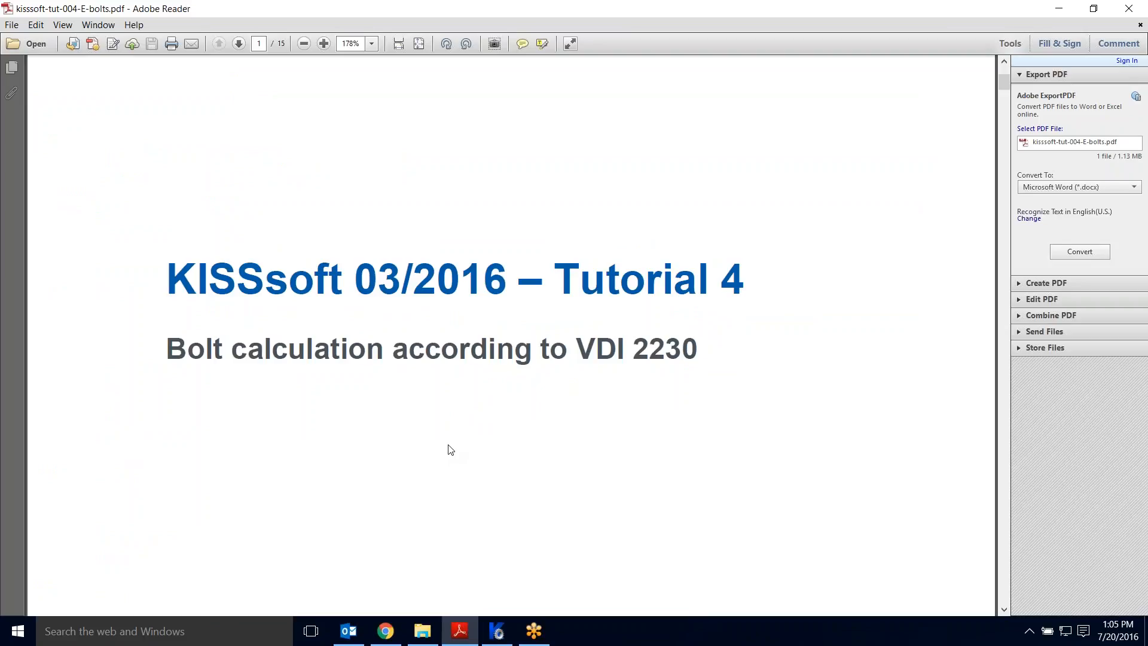
scroll(431, 426, down, 15)
scroll(512, 345, down, 15)
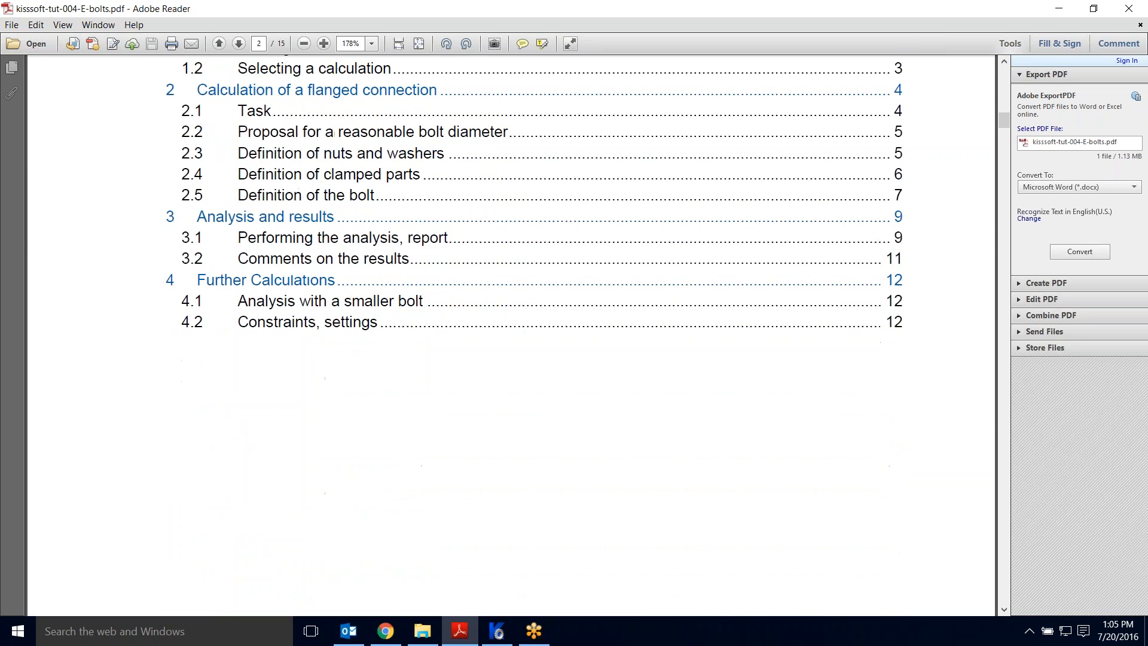
scroll(512, 345, down, 12)
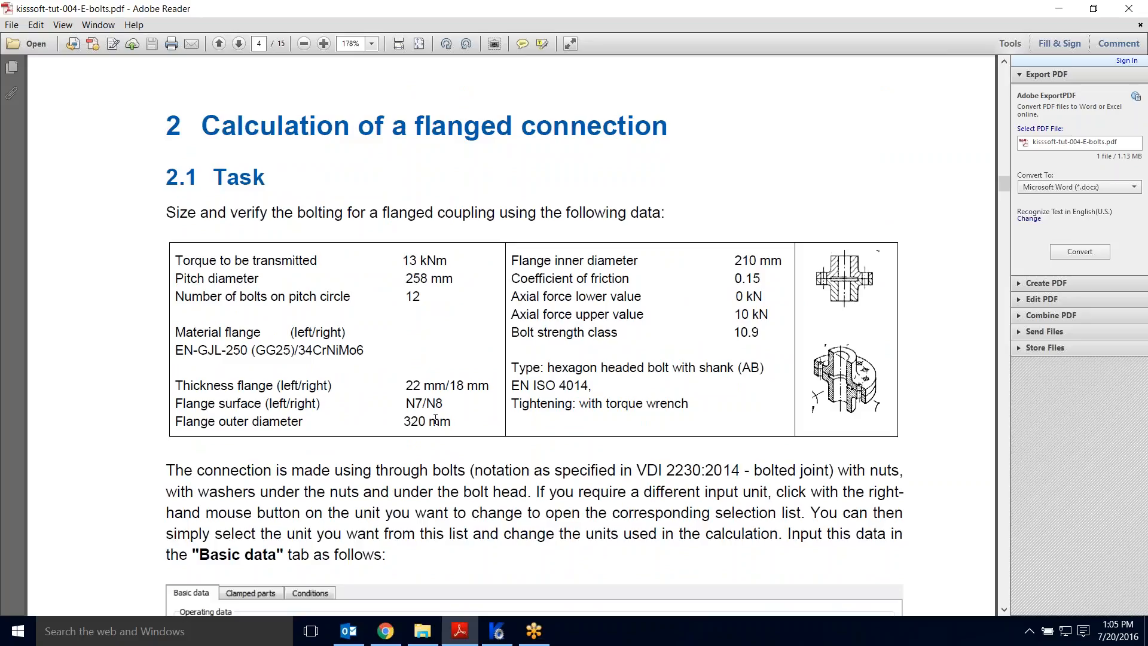
click(1126, 40)
click(793, 275)
Step: Switch back to KISSsoft and configure a flange connection with torque and forces (multiple bolts), with 12 bolts and a 258 mm bolt pitch diameter
click(499, 636)
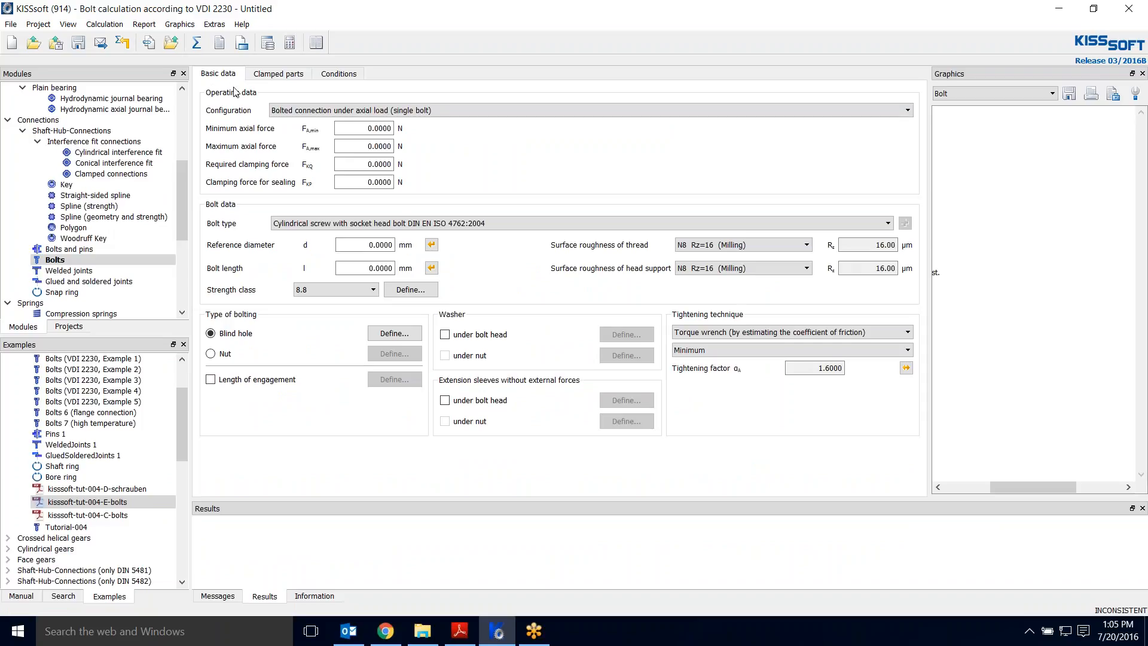
click(482, 111)
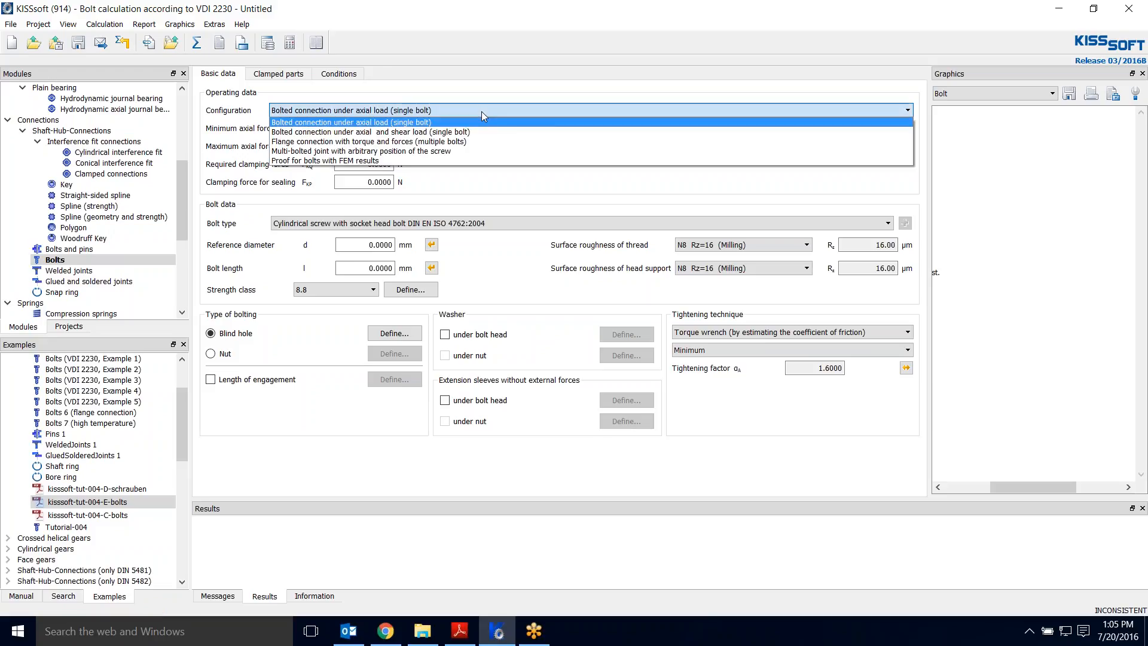
click(464, 141)
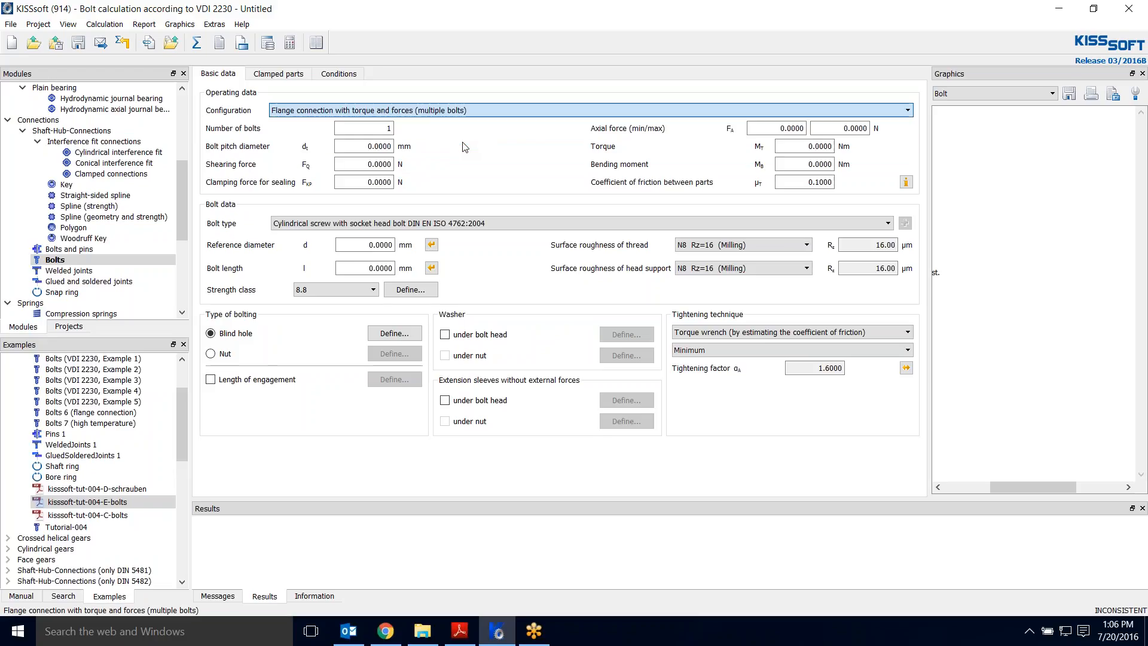
double_click(386, 128)
text(12)
key(Tab)
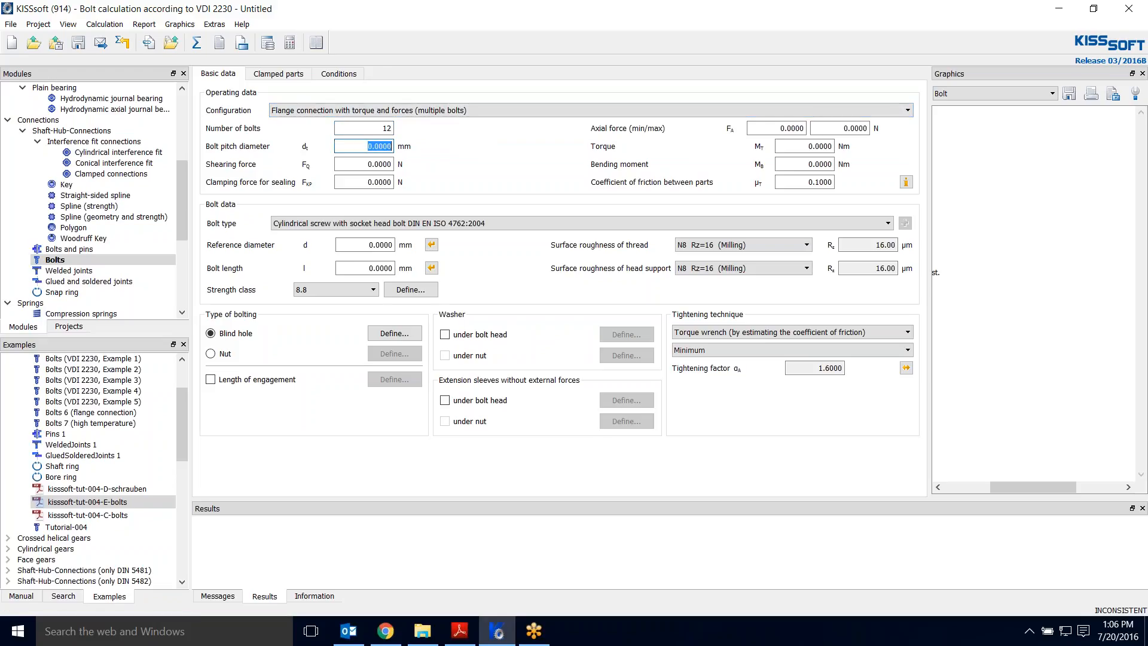
text(258)
Step: Set the maximum axial force to 10000 N and the torque to 13000 Nm in the operating data
drag(832, 127, 871, 124)
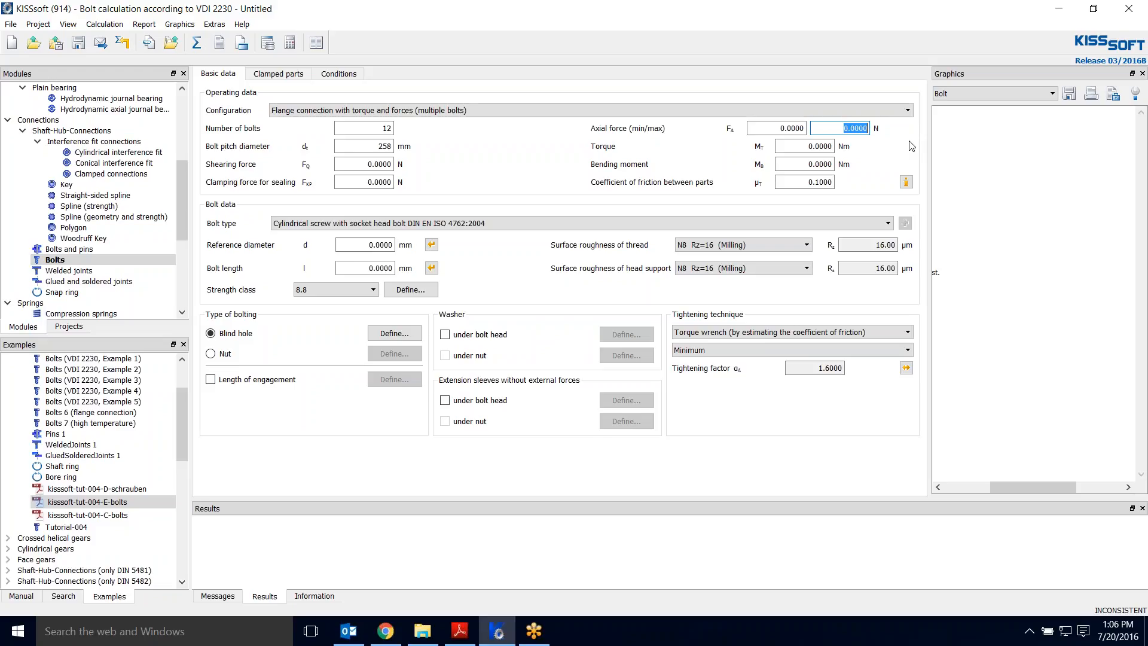
text(1000)
click(804, 150)
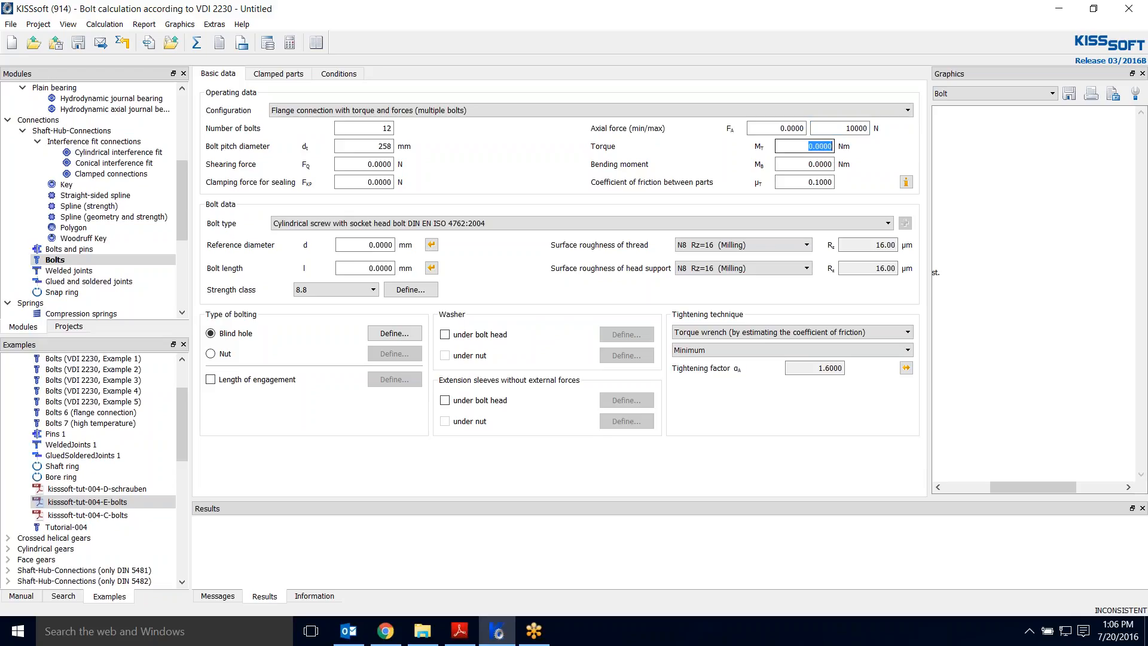
text(13000)
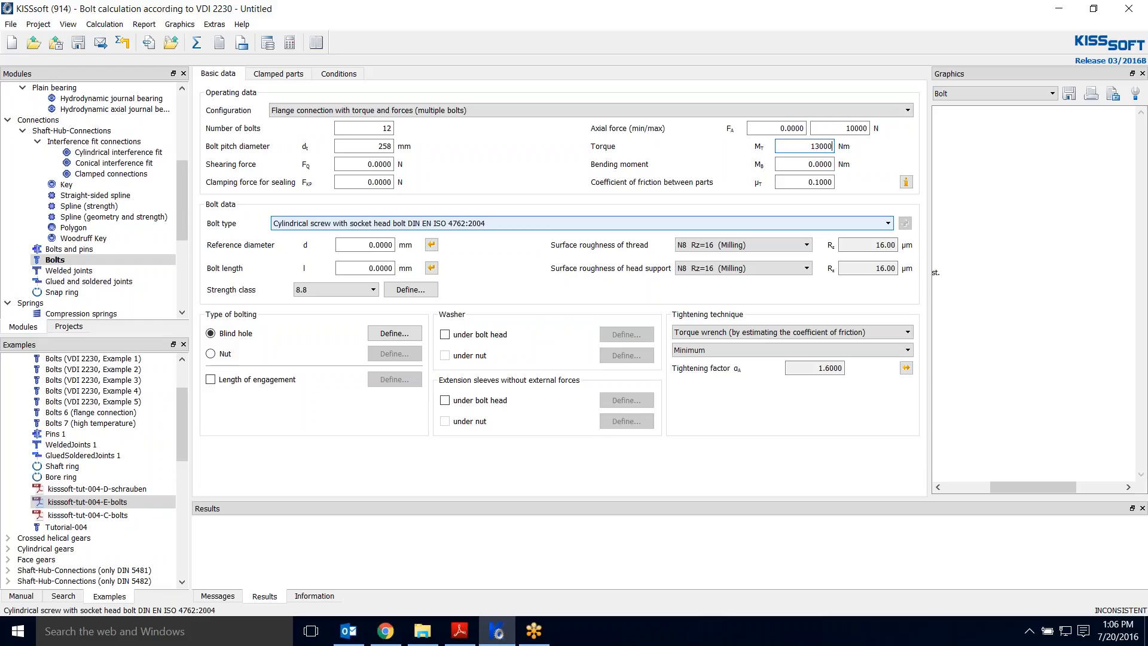
Step: Choose the bolt type Hexagon head screw with shank (A B) DIN EN ISO 4014:2001 and set the friction coefficient between parts to 0.15
click(580, 223)
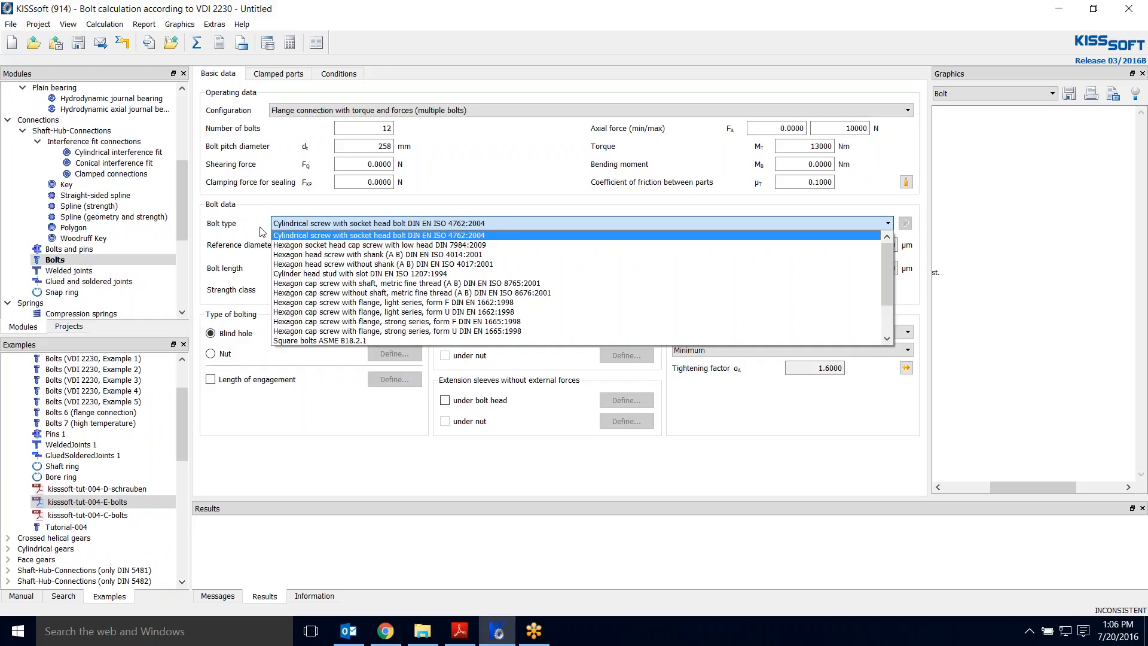
click(369, 255)
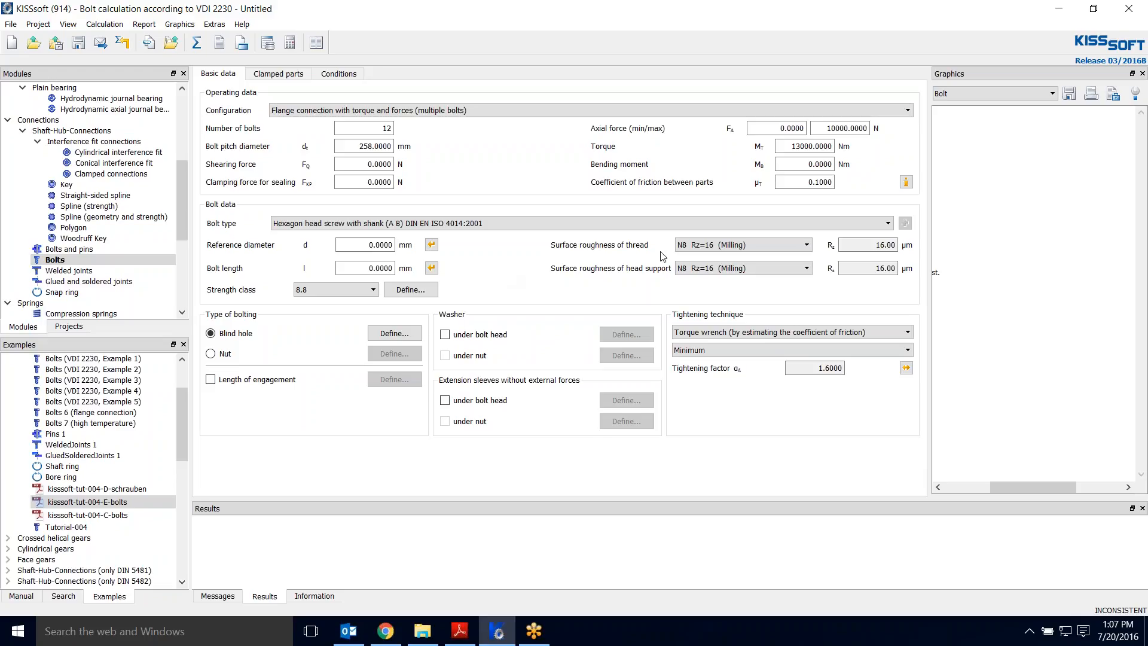
double_click(801, 179)
text(0.15)
click(906, 183)
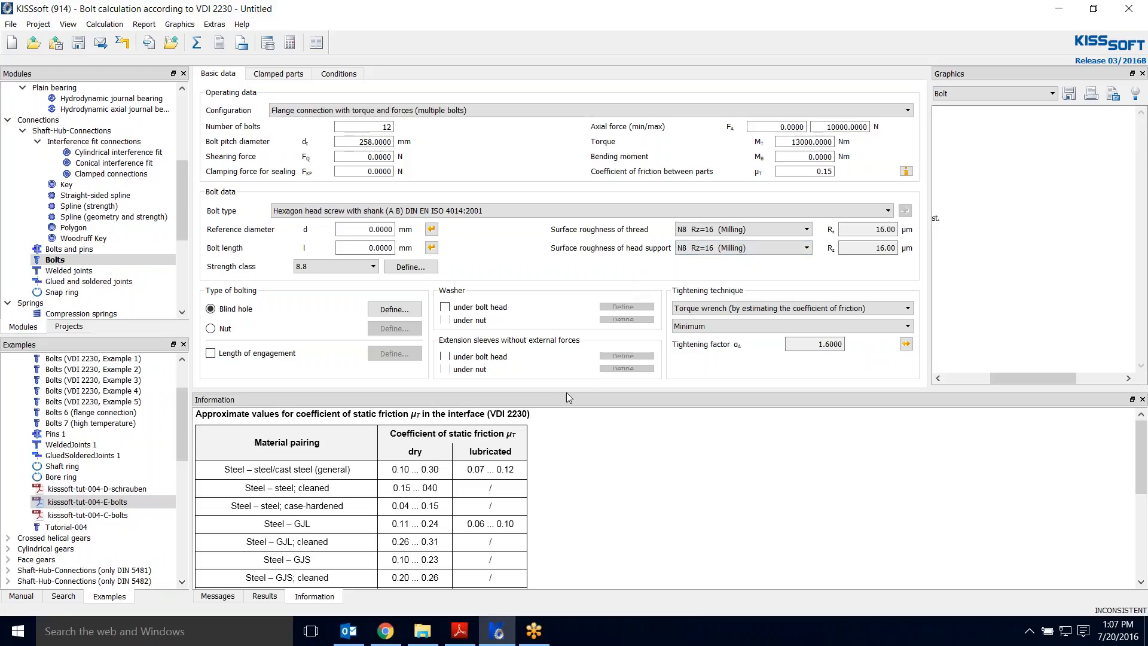
drag(556, 481, 556, 483)
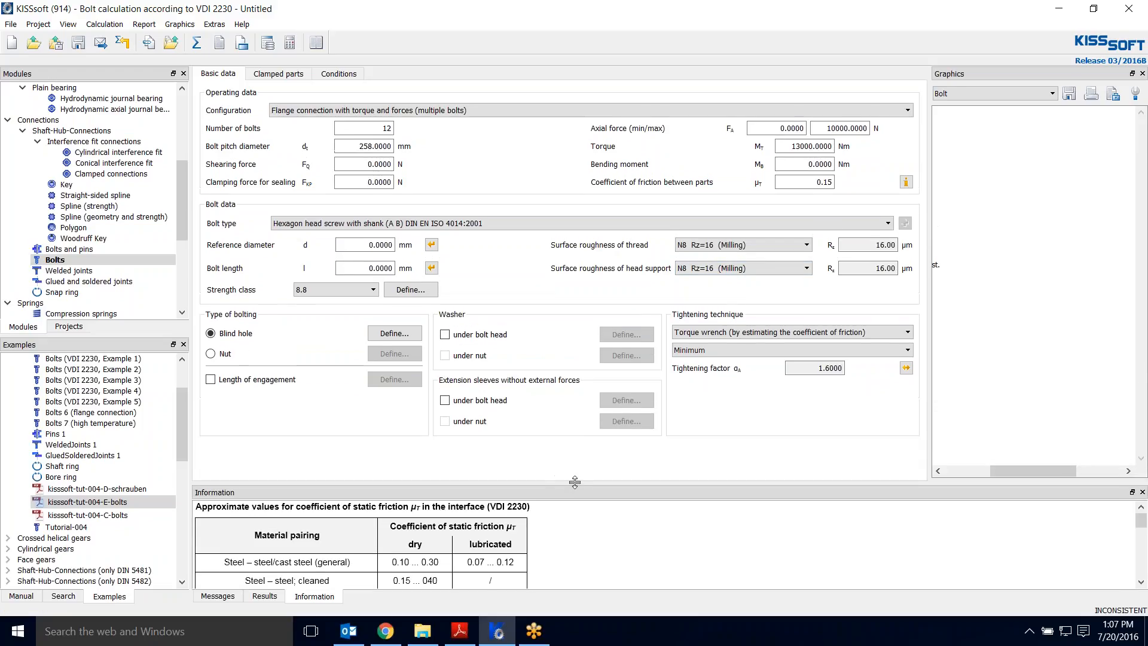
Step: Set the type of bolting to nut and add washers under the bolt head and under the nut
click(212, 355)
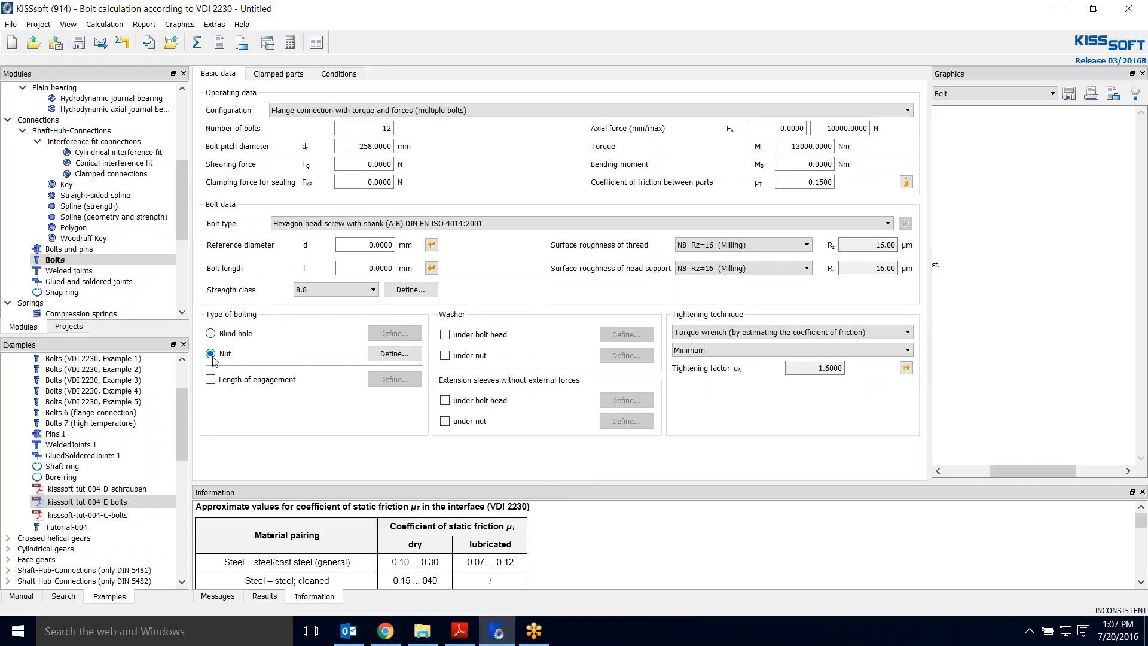
click(445, 335)
click(445, 356)
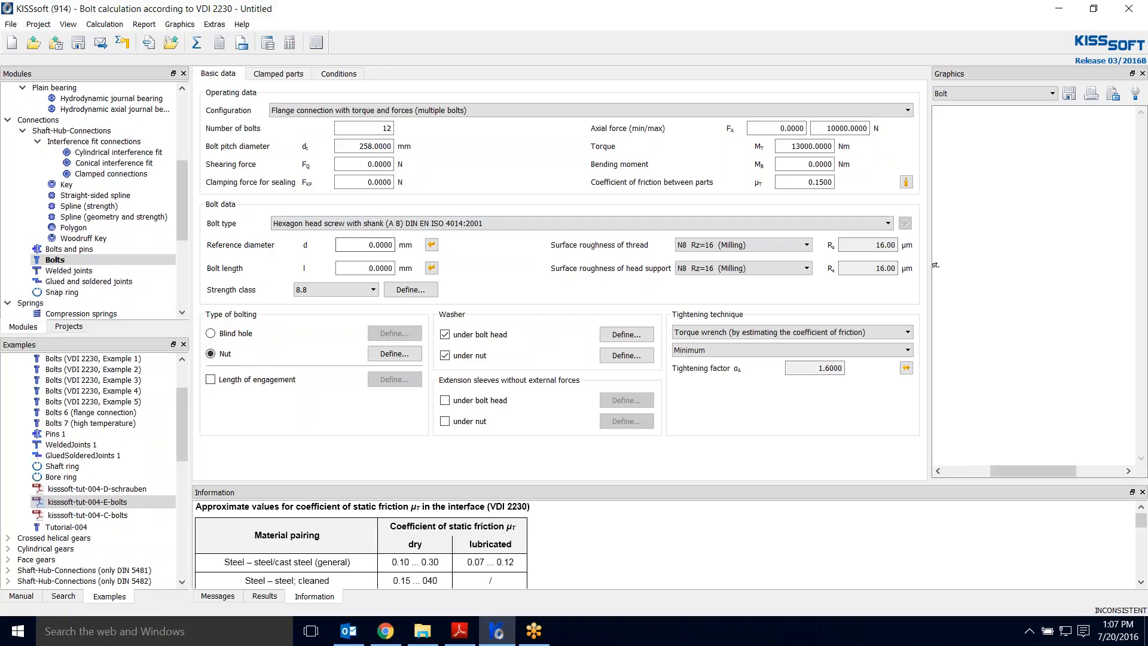
Step: Size the bolt's reference diameter according to the VDI 2230 proposal and set the strength class to 10.9
click(431, 245)
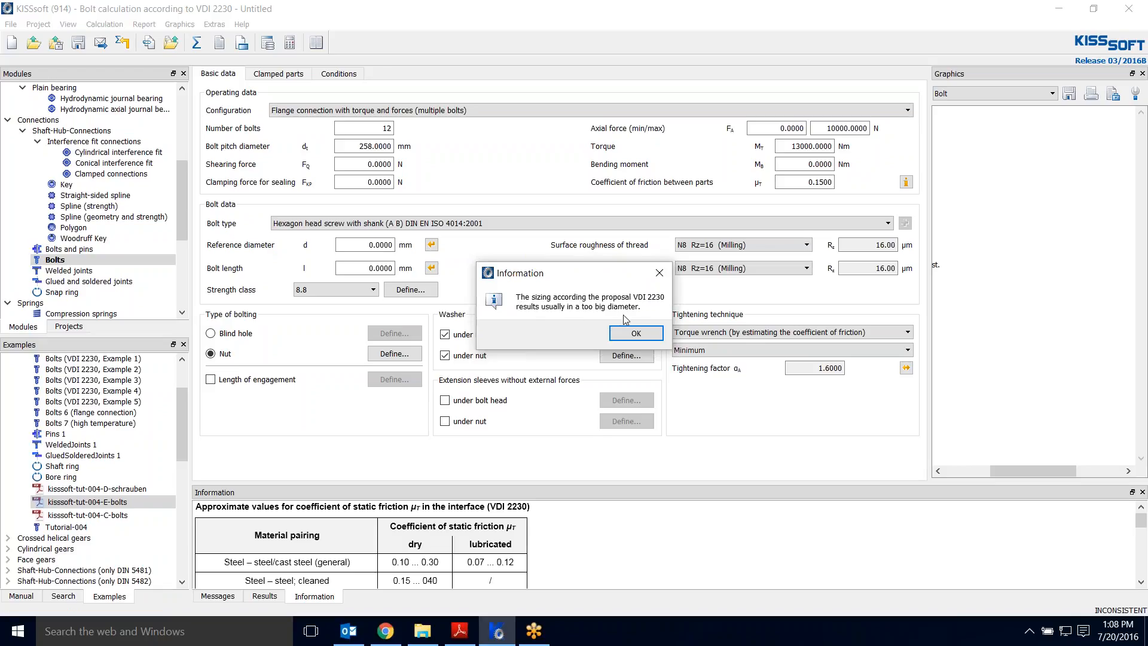
click(631, 336)
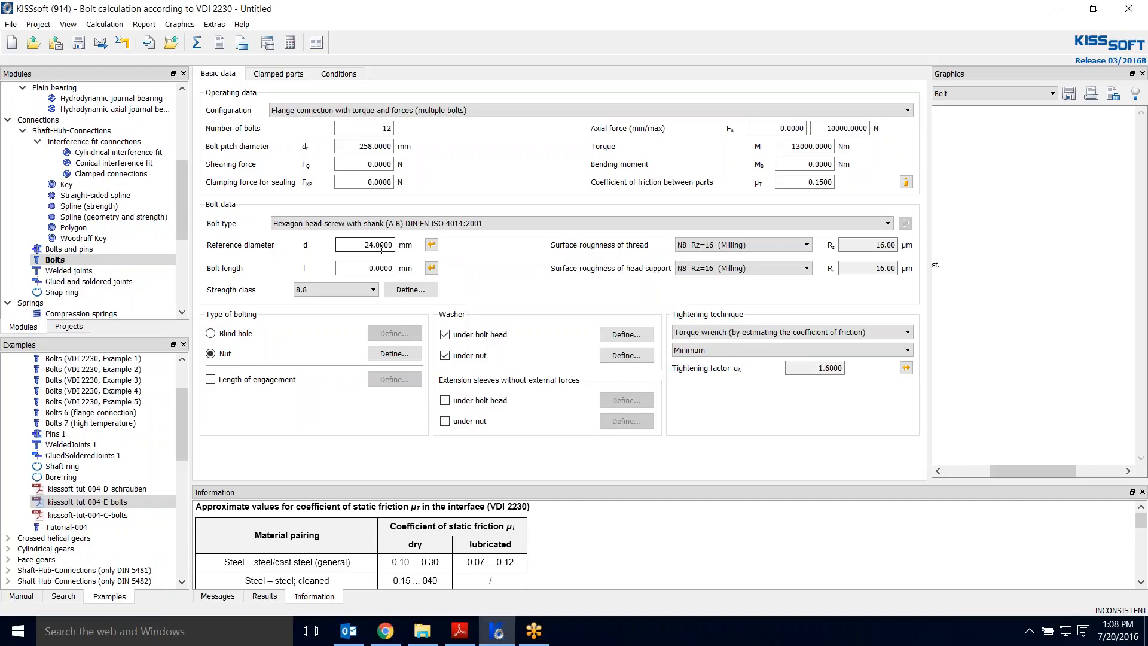
click(352, 291)
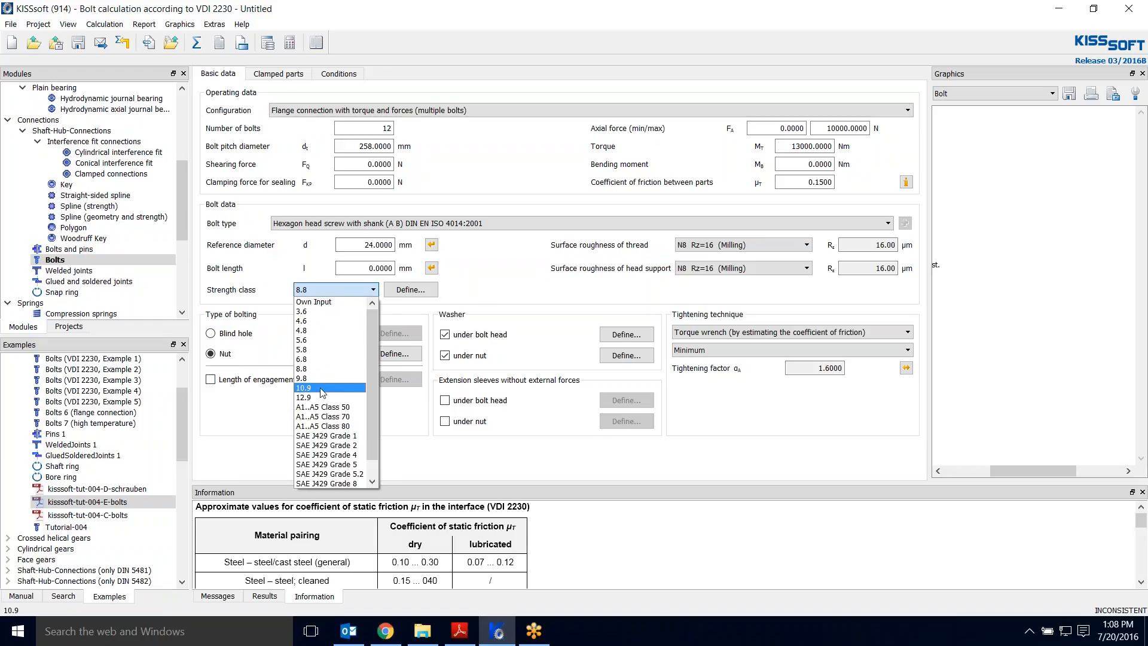
click(322, 389)
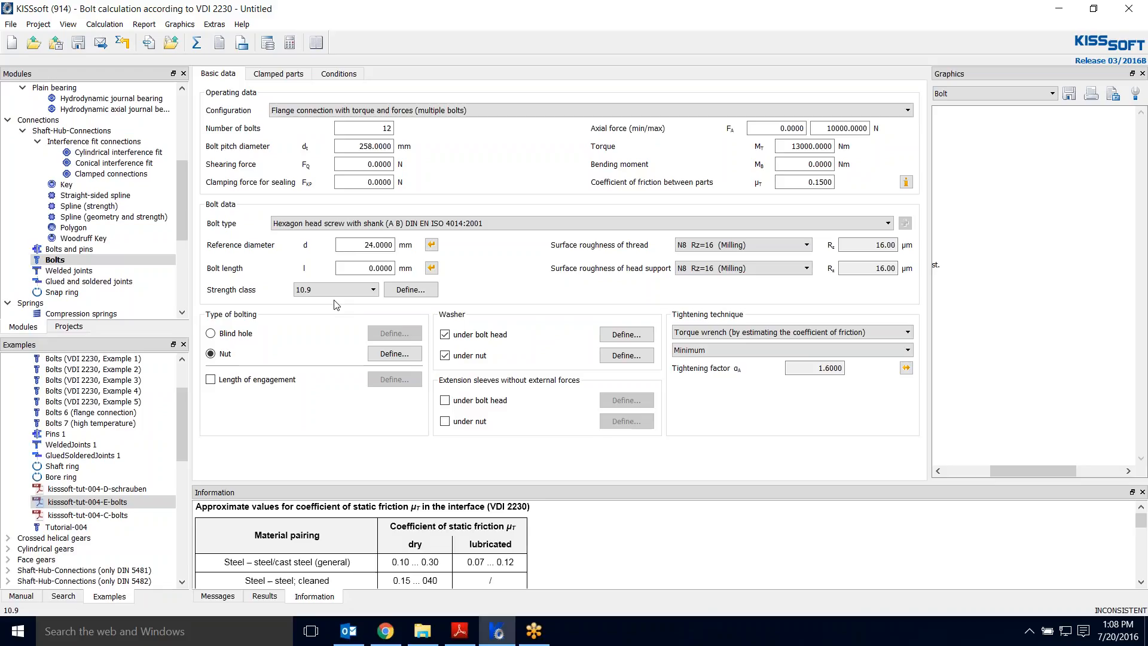
click(371, 294)
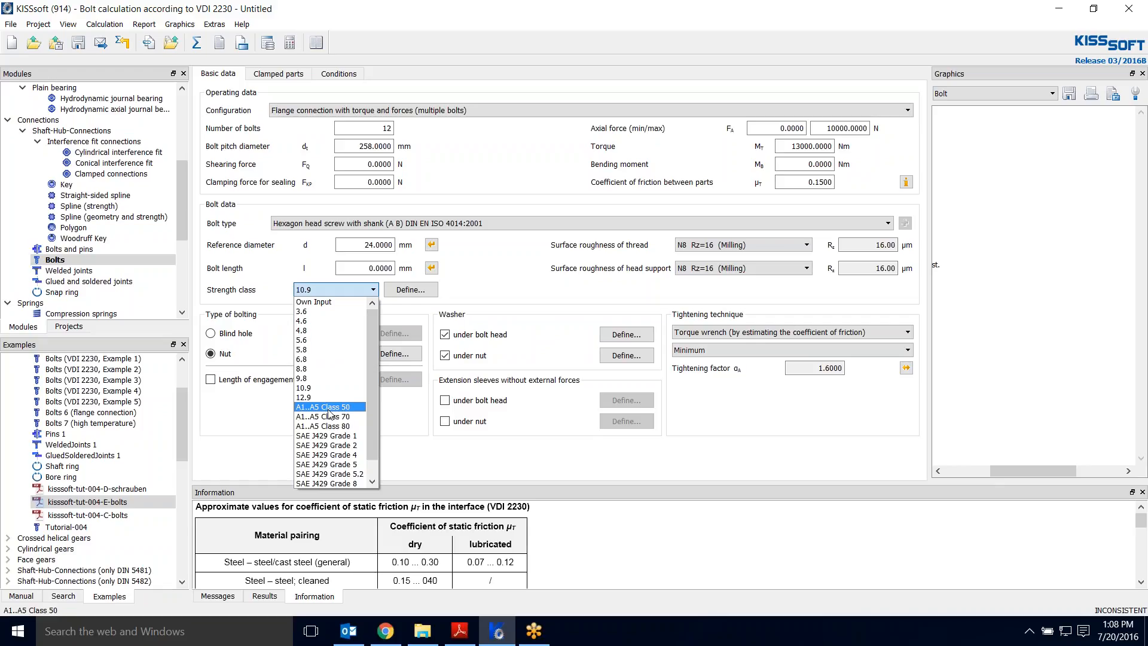
click(328, 387)
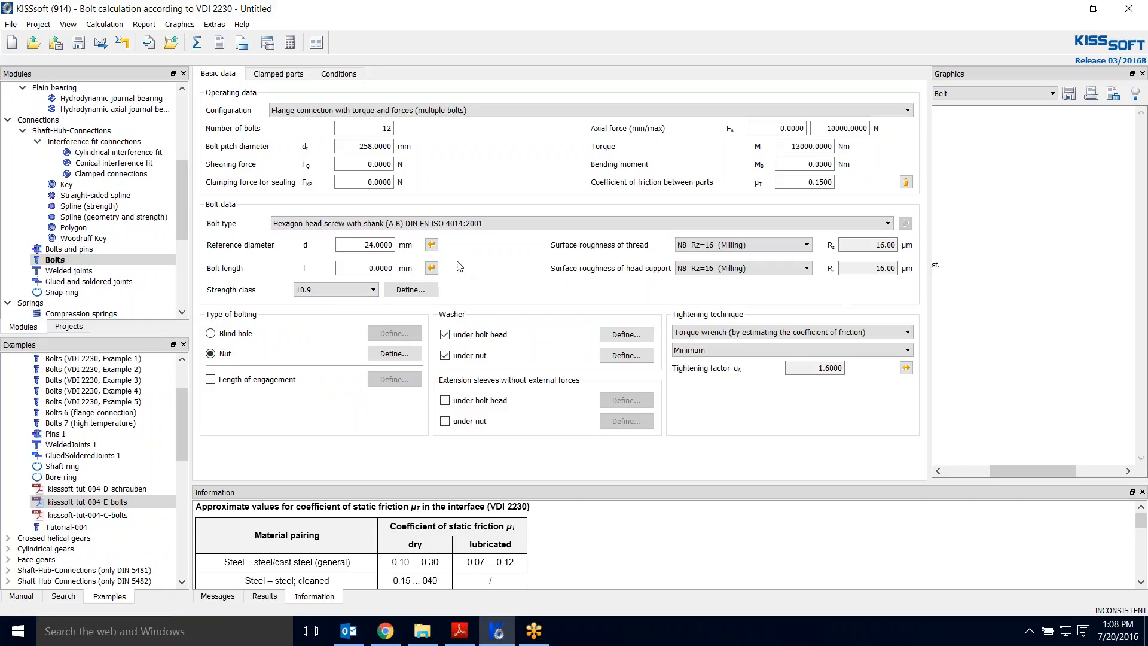
Step: Repeat the reference diameter sizing for the chosen strength class and override the diameter with 16 mm
click(431, 244)
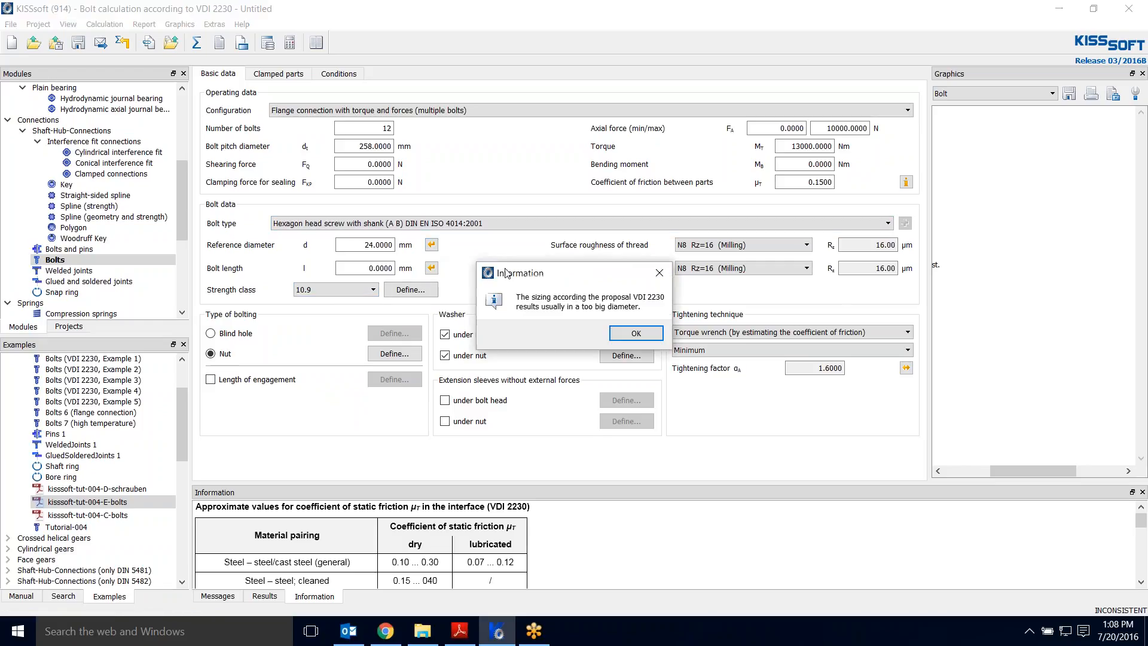
click(626, 335)
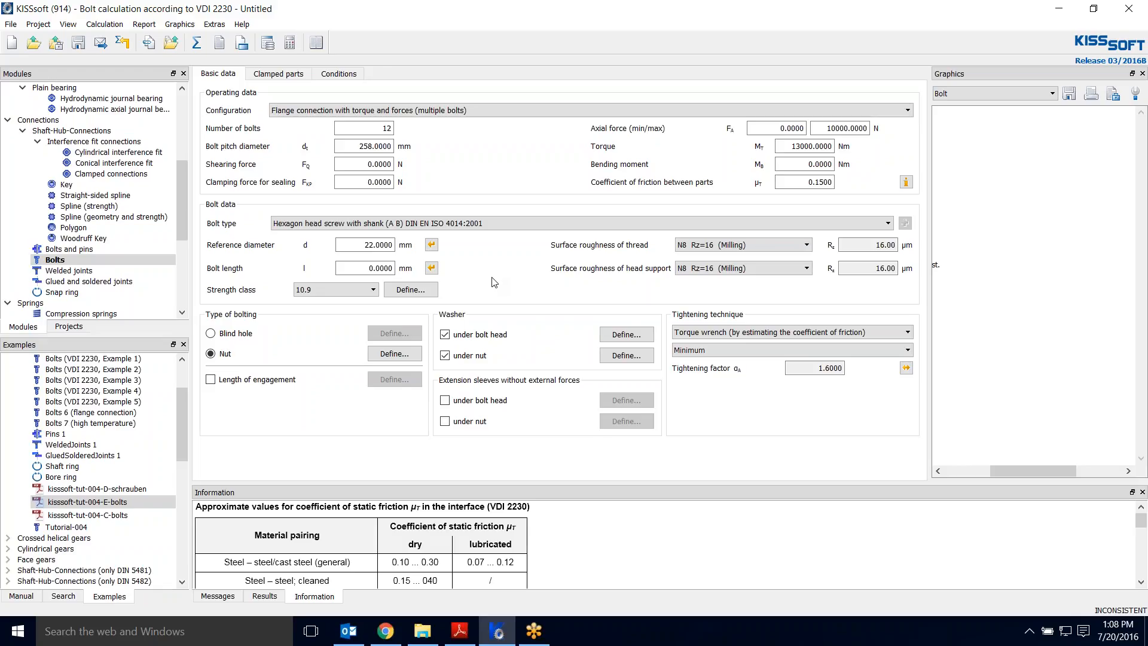
double_click(366, 246)
text(16)
Step: Define the nut to DIN EN 24032:1992 (ISO 4032) with its tightness determined by material data for C45 (1)
click(396, 354)
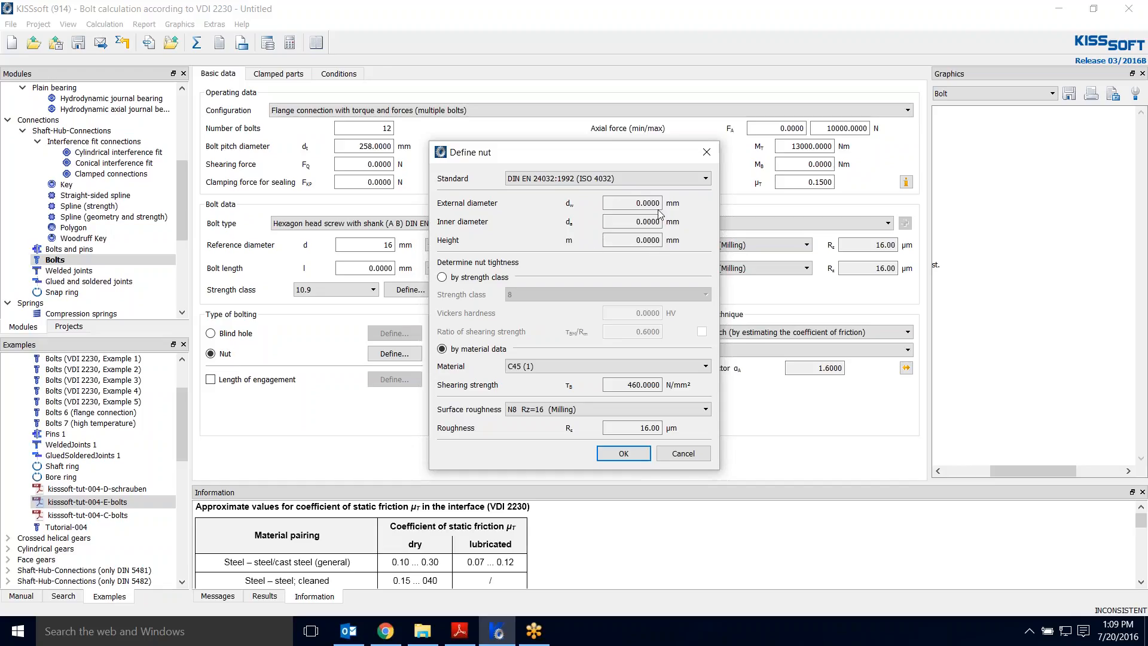
click(532, 367)
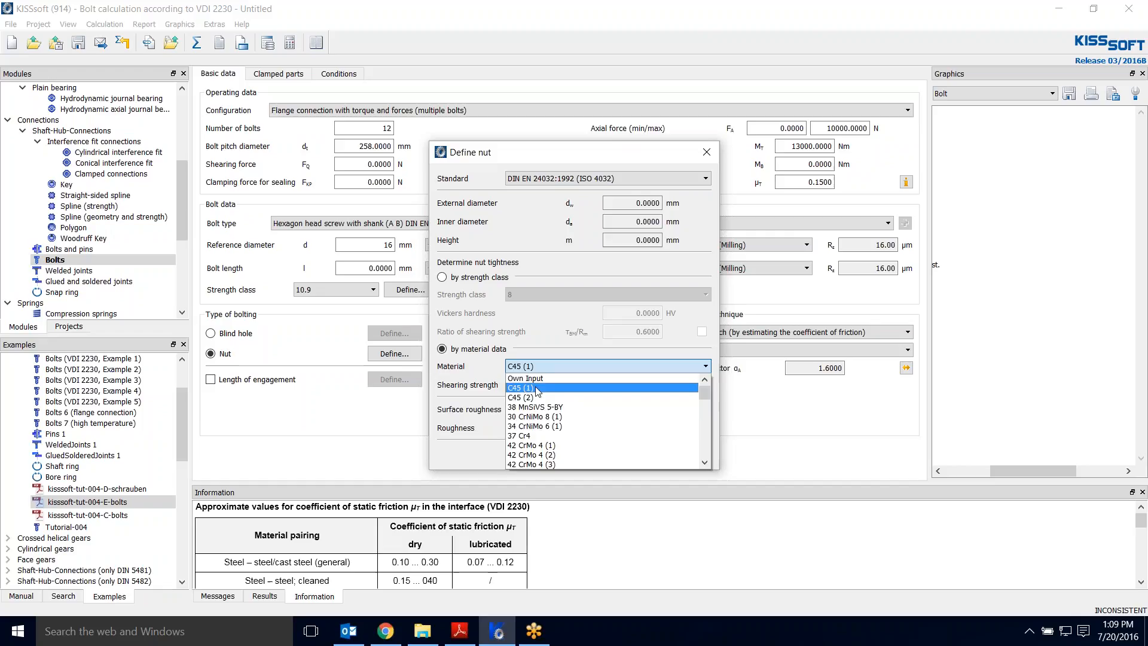
click(536, 388)
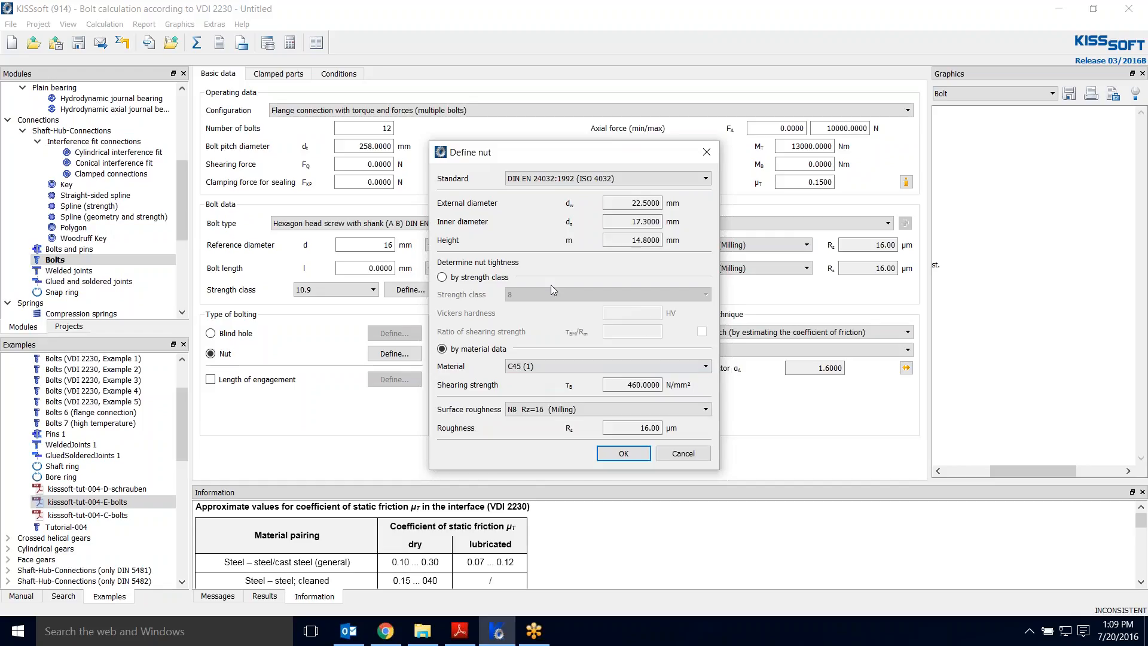
click(623, 453)
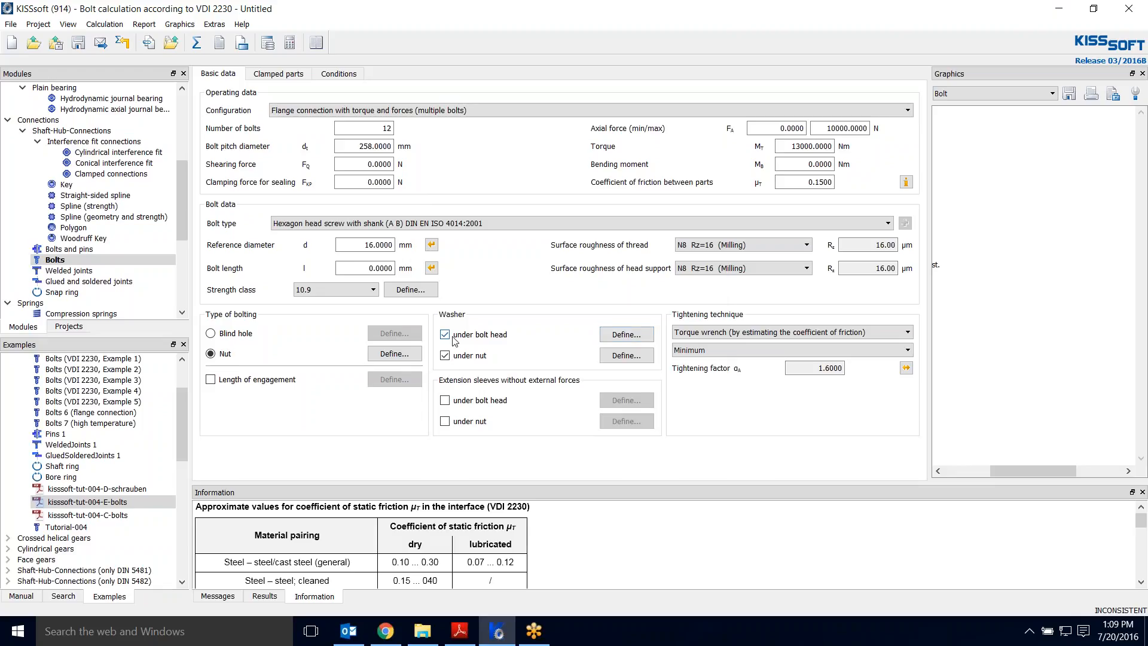
Step: Define the washer under the bolt head to DIN EN ISO 7089:2000 with surface roughness N8 Rz=16 (Milling)
click(622, 334)
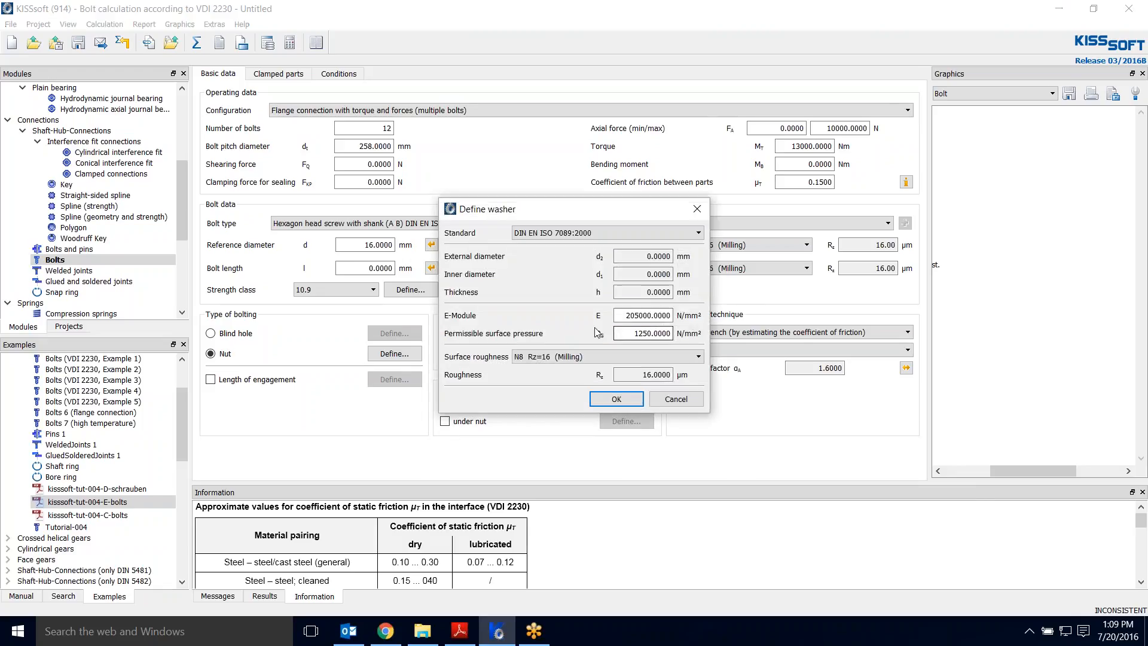
click(546, 358)
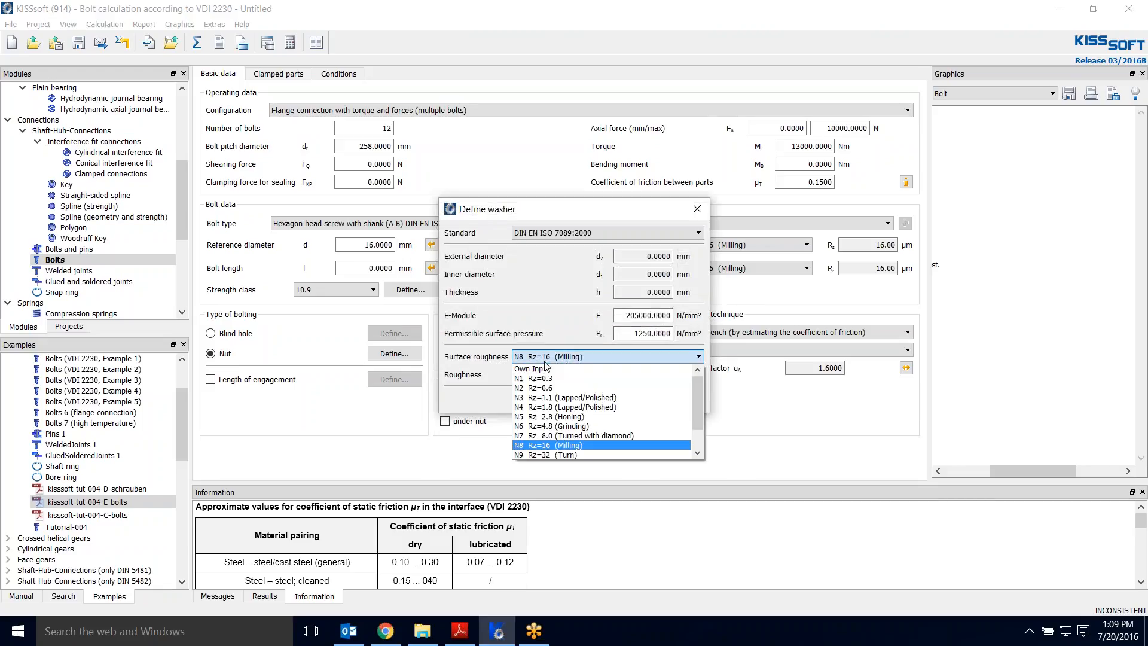
click(545, 445)
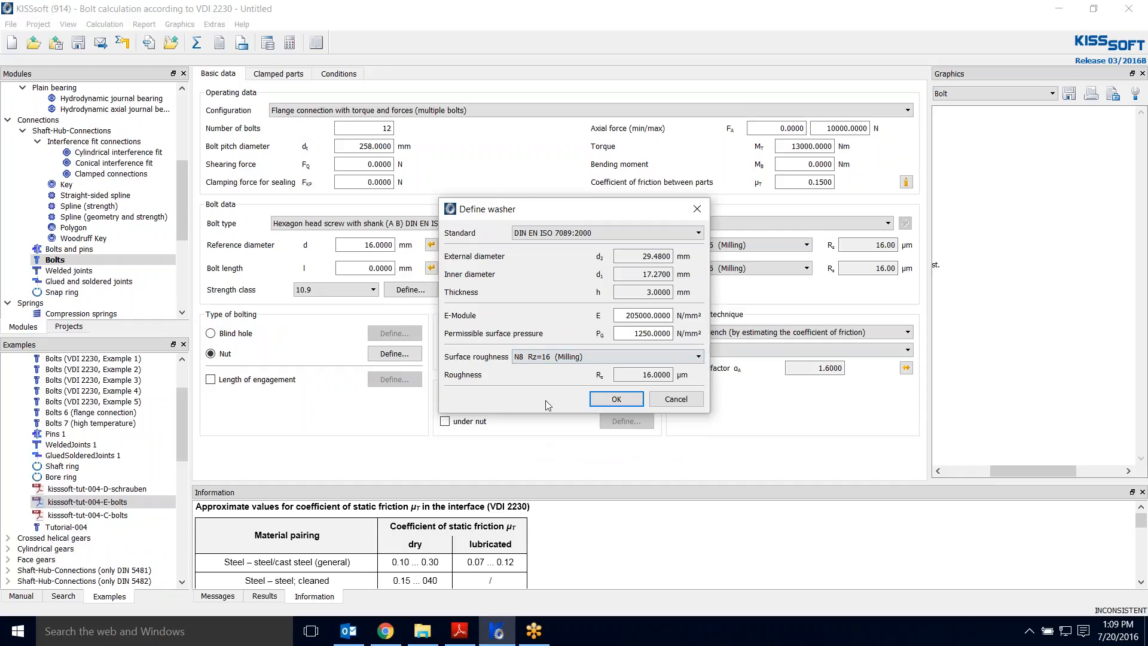
click(616, 399)
Step: Define the washer under the nut to DIN EN ISO 7089:2000 with surface roughness N8 Rz=16 (Milling)
click(607, 356)
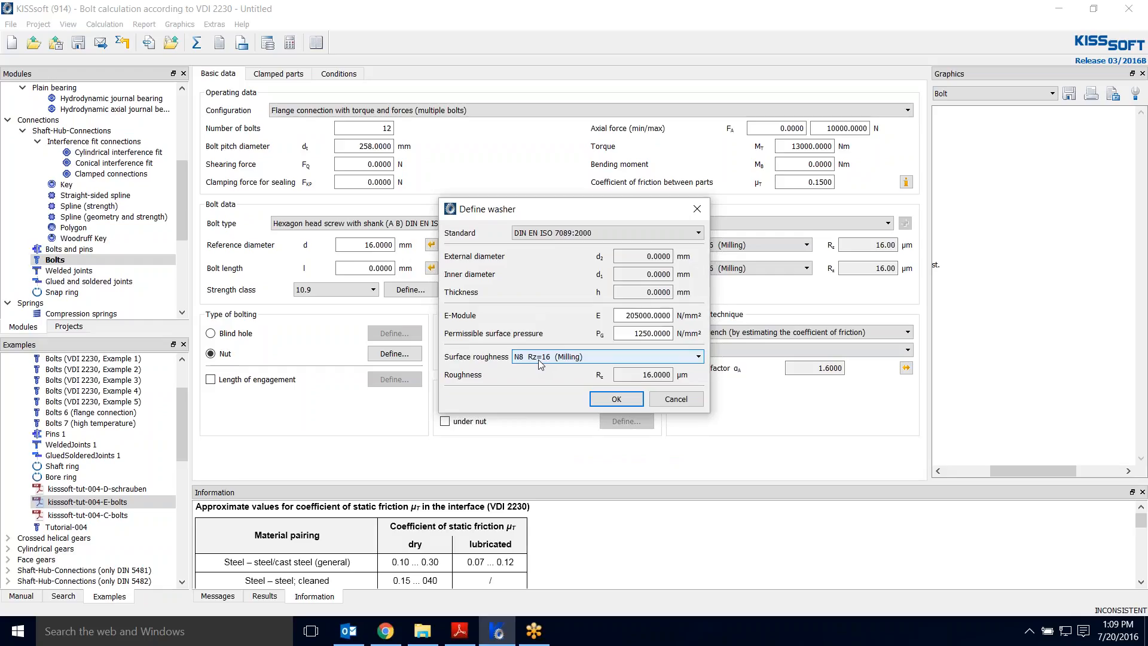
click(540, 358)
click(538, 435)
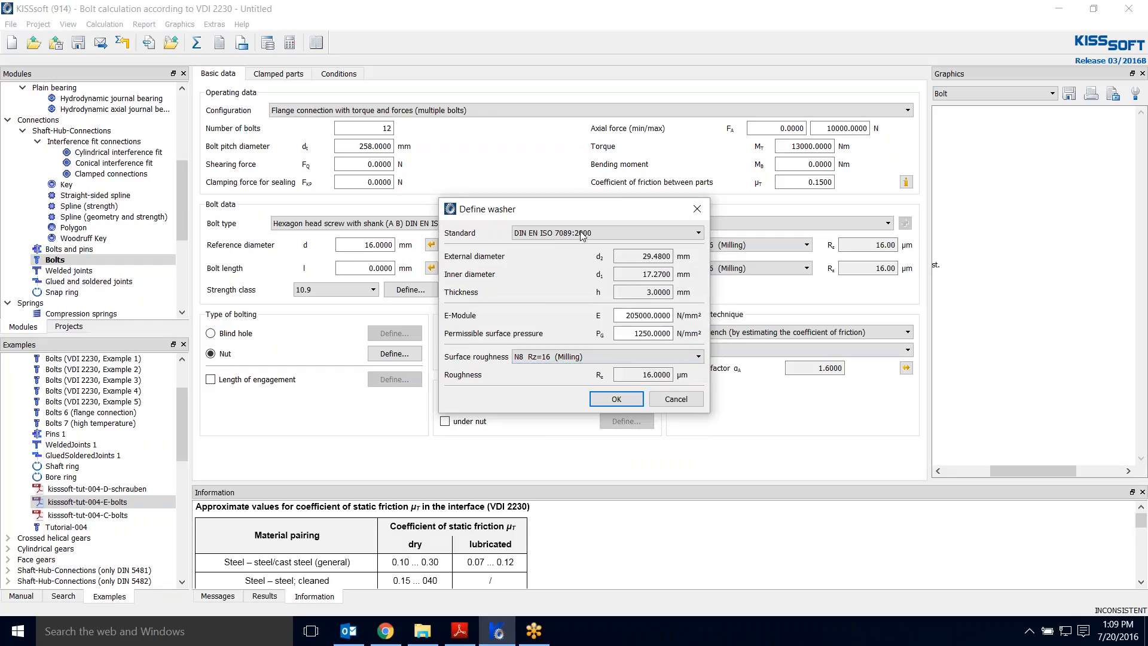
click(616, 399)
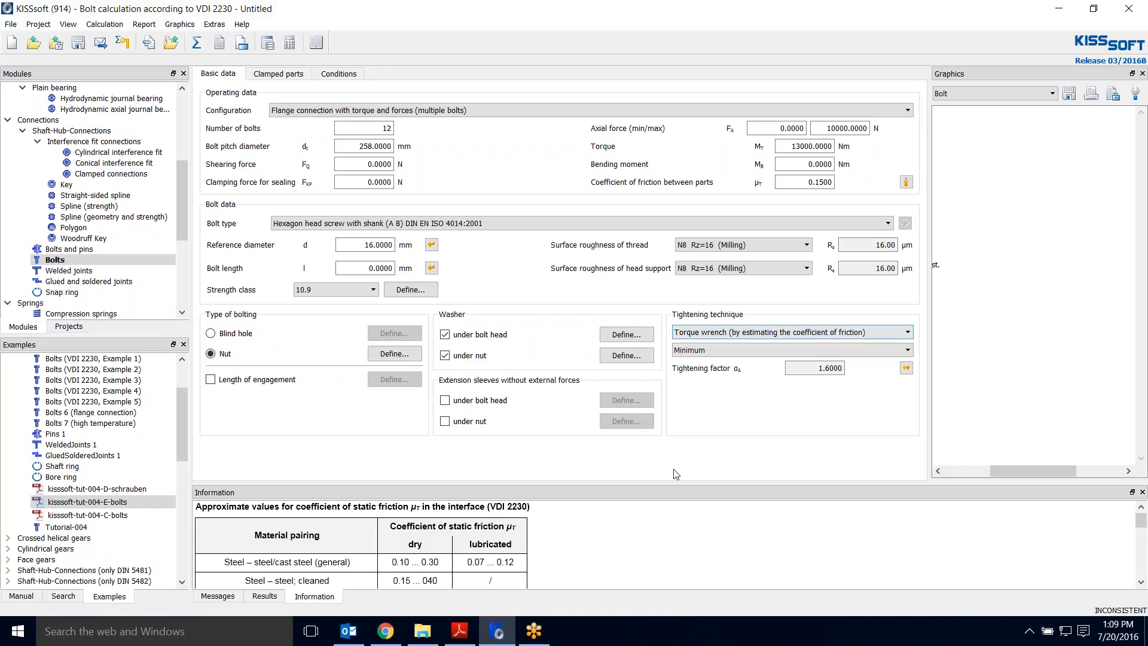
Step: Check the tightening method in the tutorial PDF's task data in Adobe Reader, and return to the bolt calculation in KISSsoft
click(459, 631)
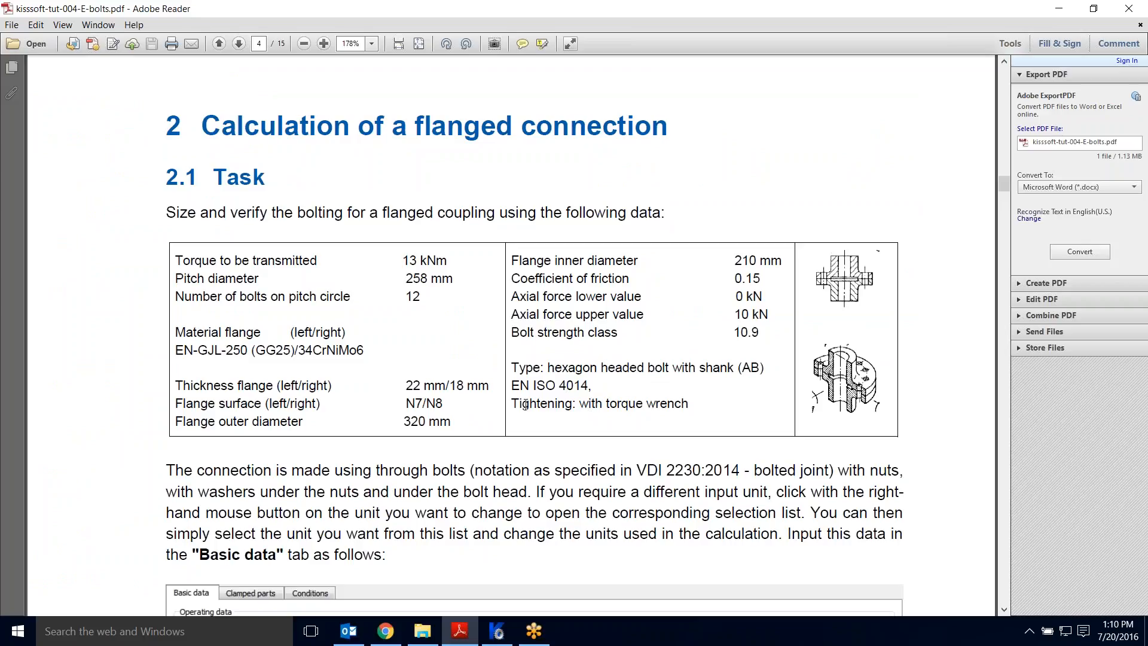
drag(512, 404, 689, 405)
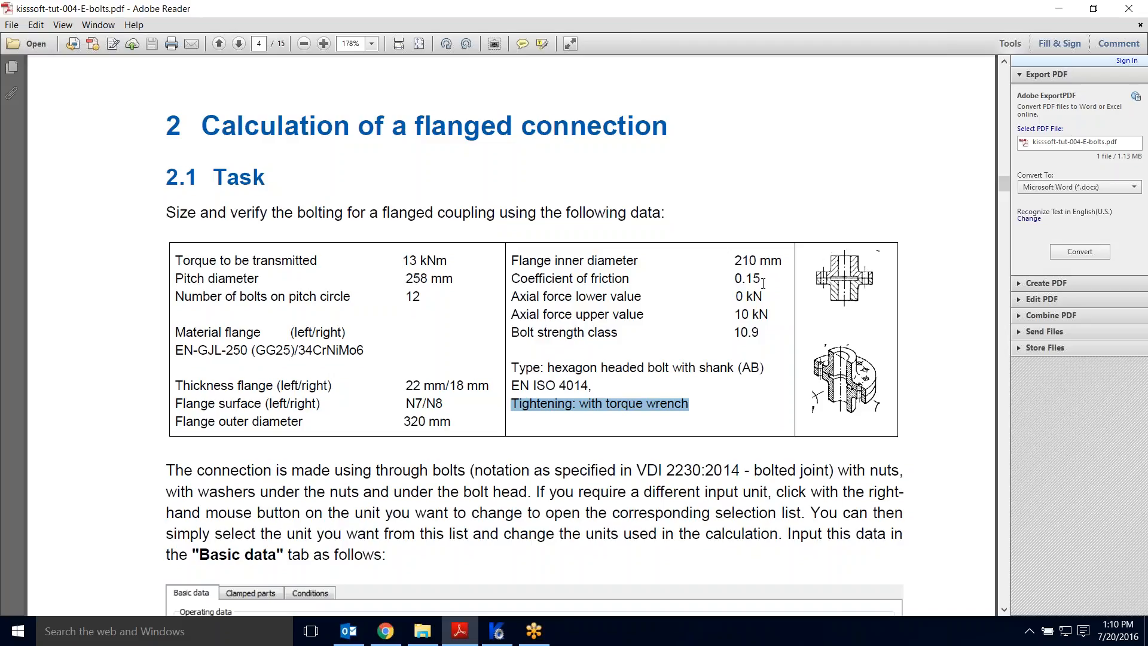
click(497, 631)
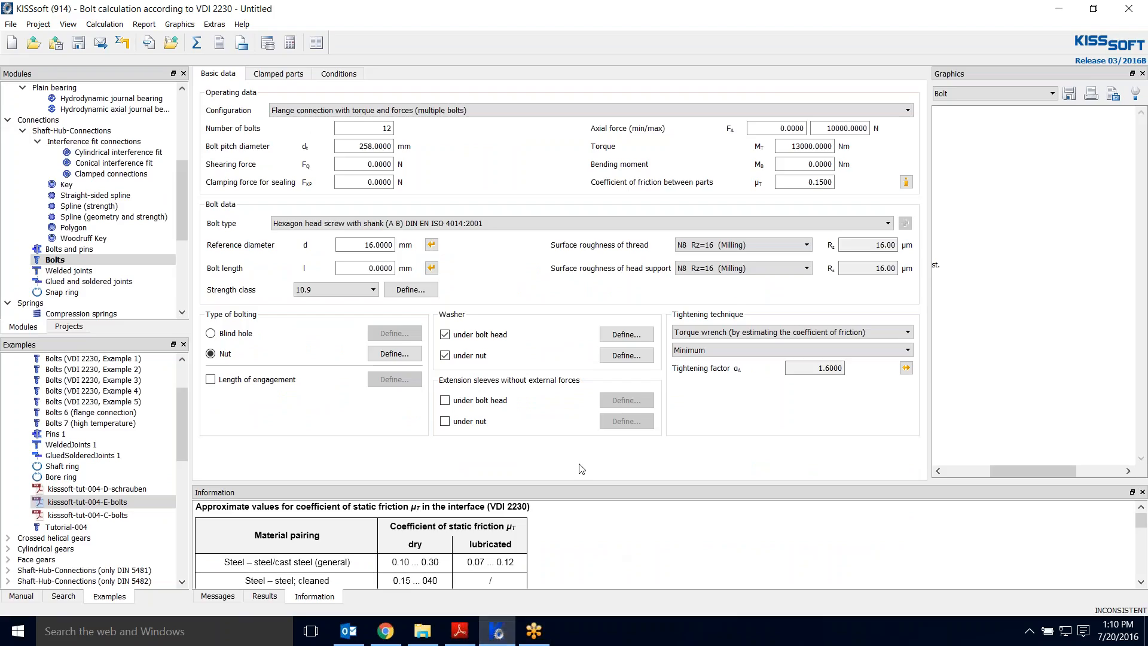
Step: Set the shape of the clamped parts to Segment of annulus
click(278, 73)
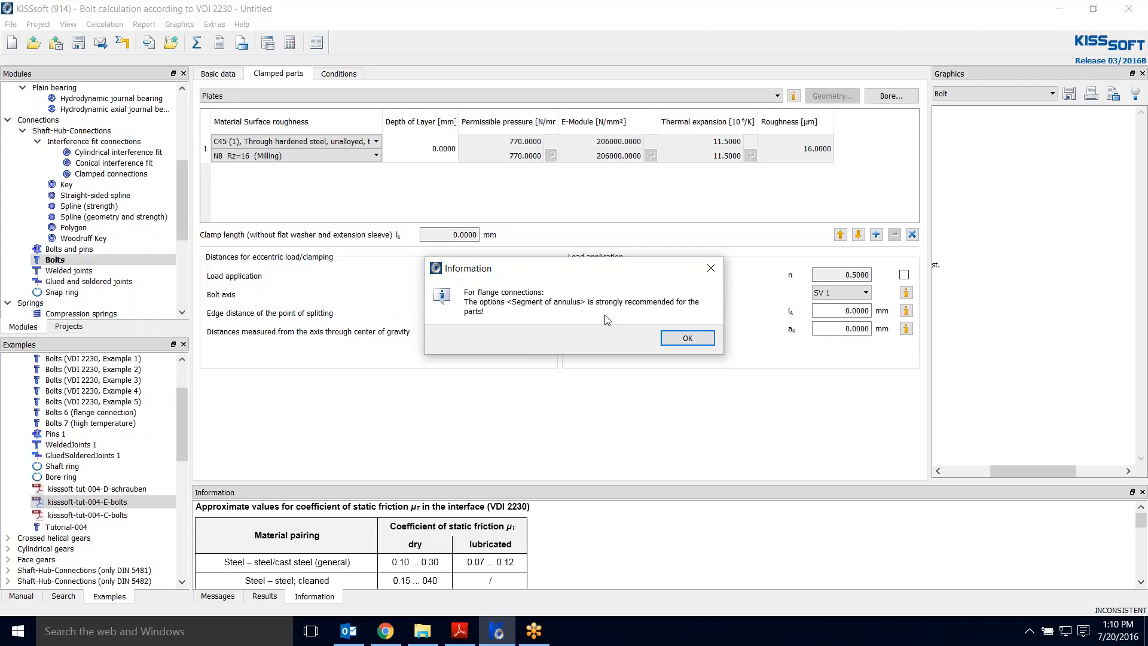
click(688, 339)
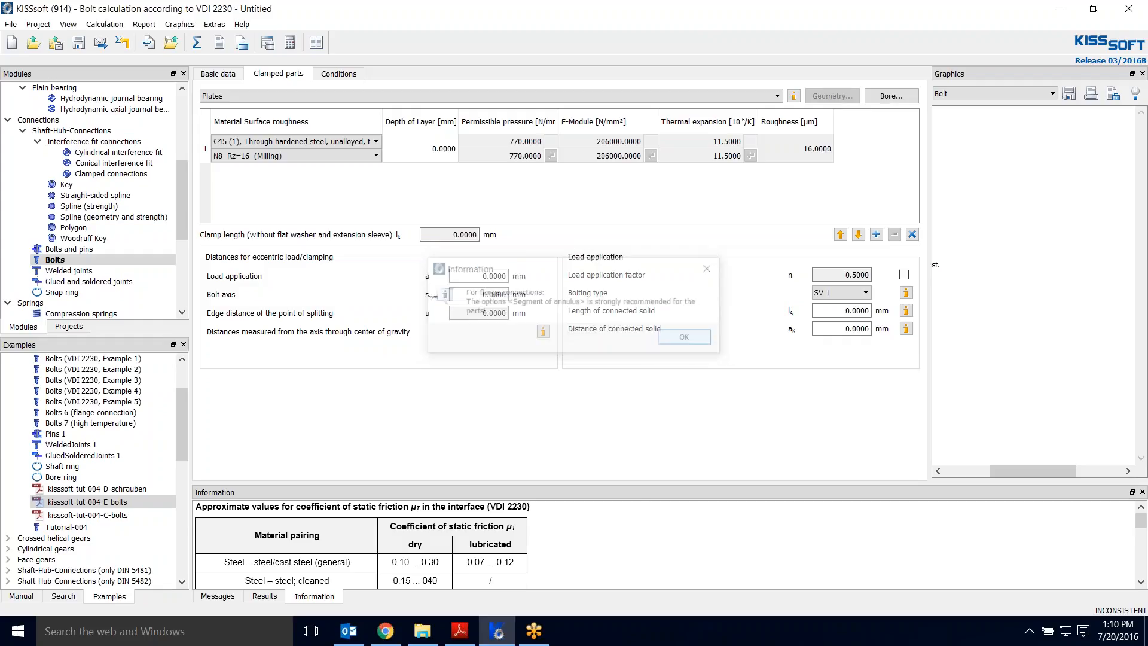
click(535, 96)
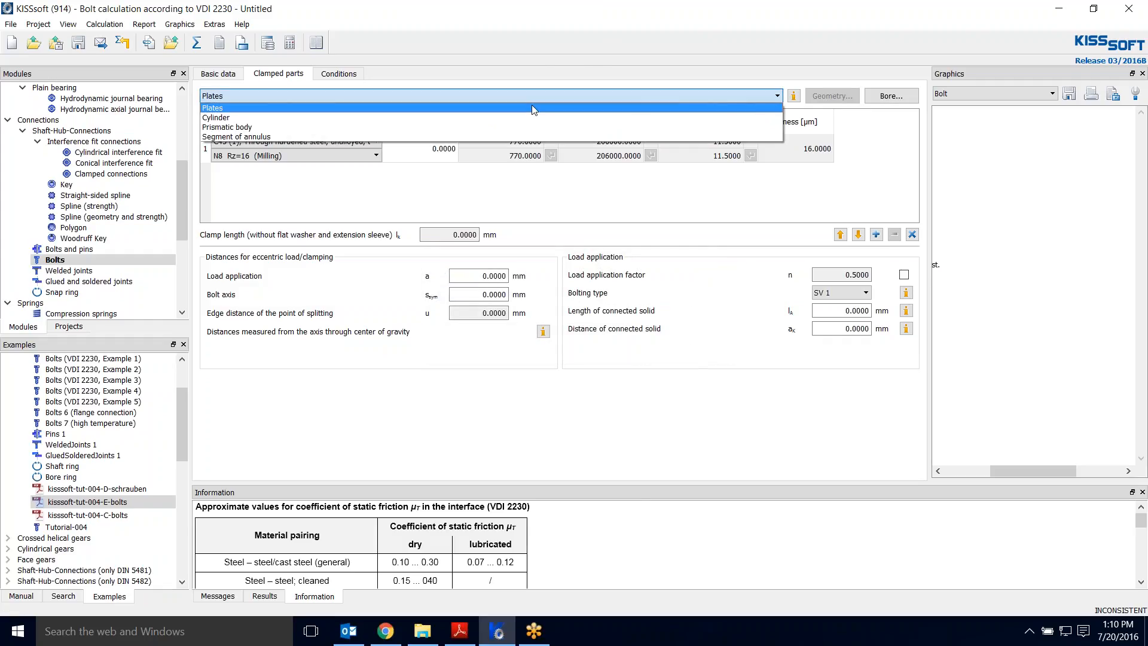
click(268, 136)
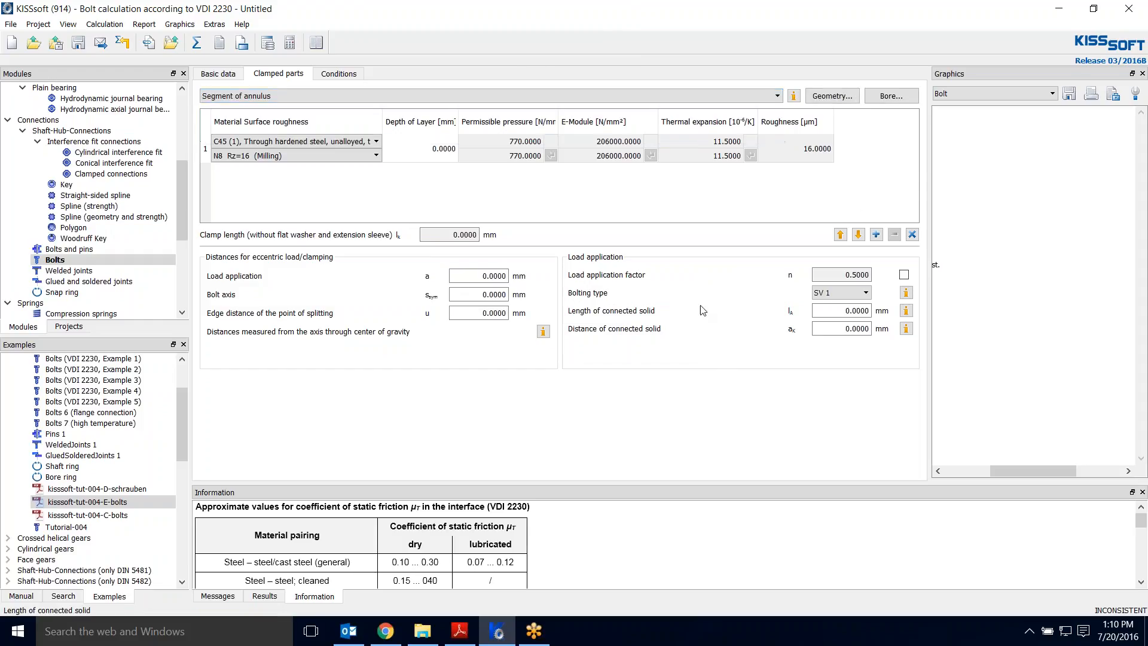
Step: Define the annulus segment with an external diameter of 320 mm and an inner diameter of 210 mm
click(843, 96)
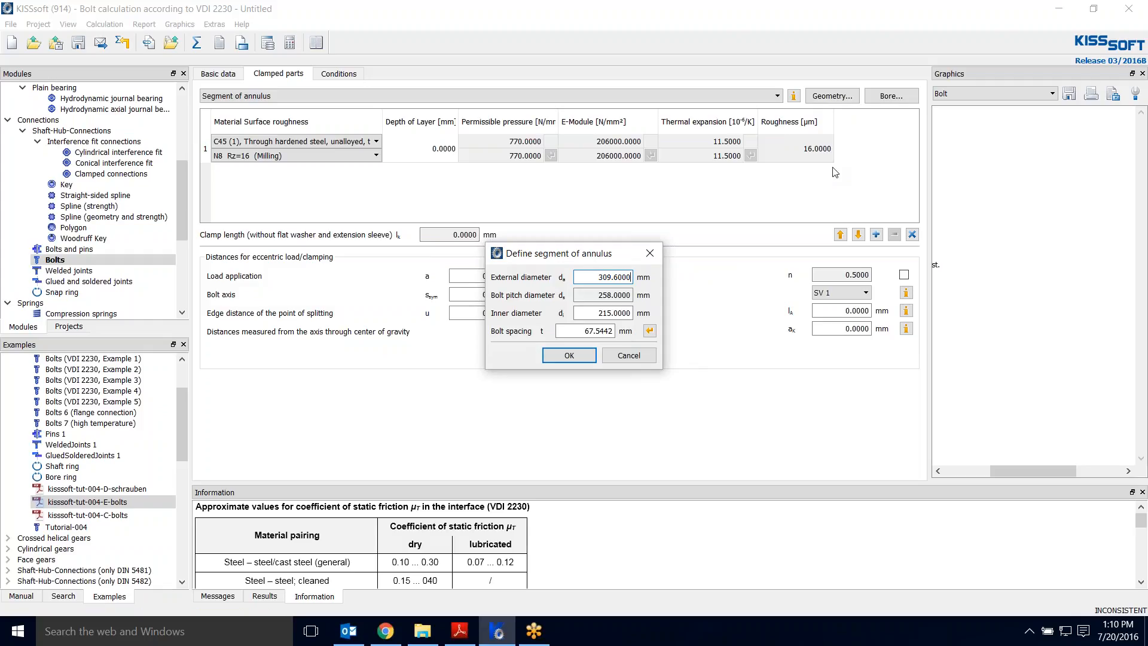
double_click(604, 277)
text(320)
key(Tab)
text(210)
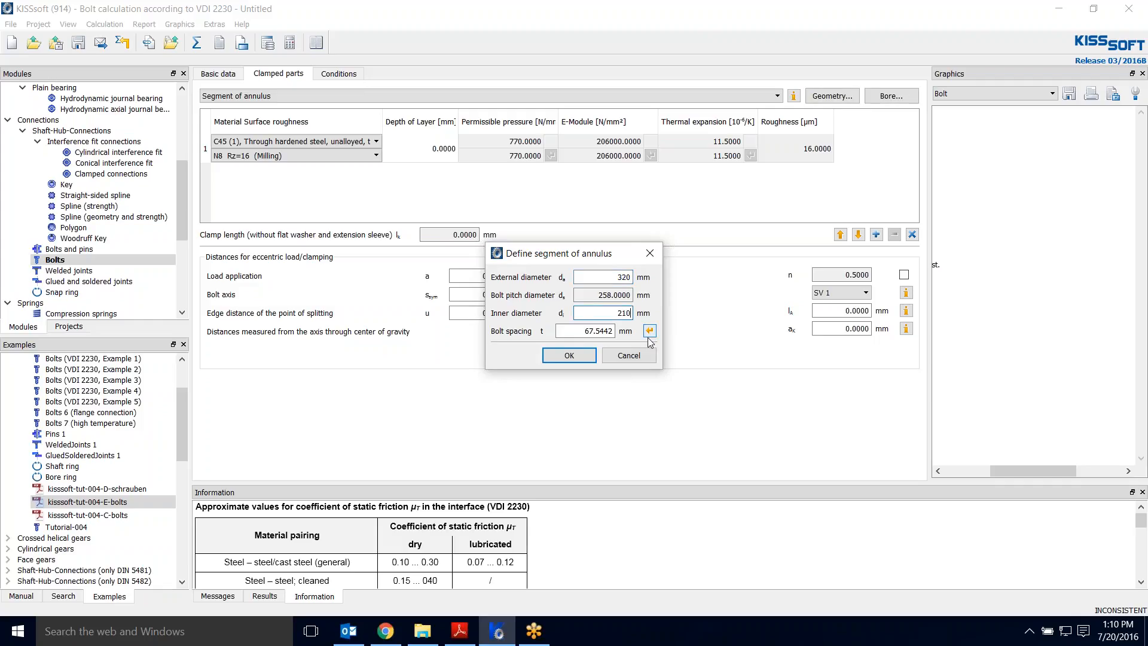
click(586, 356)
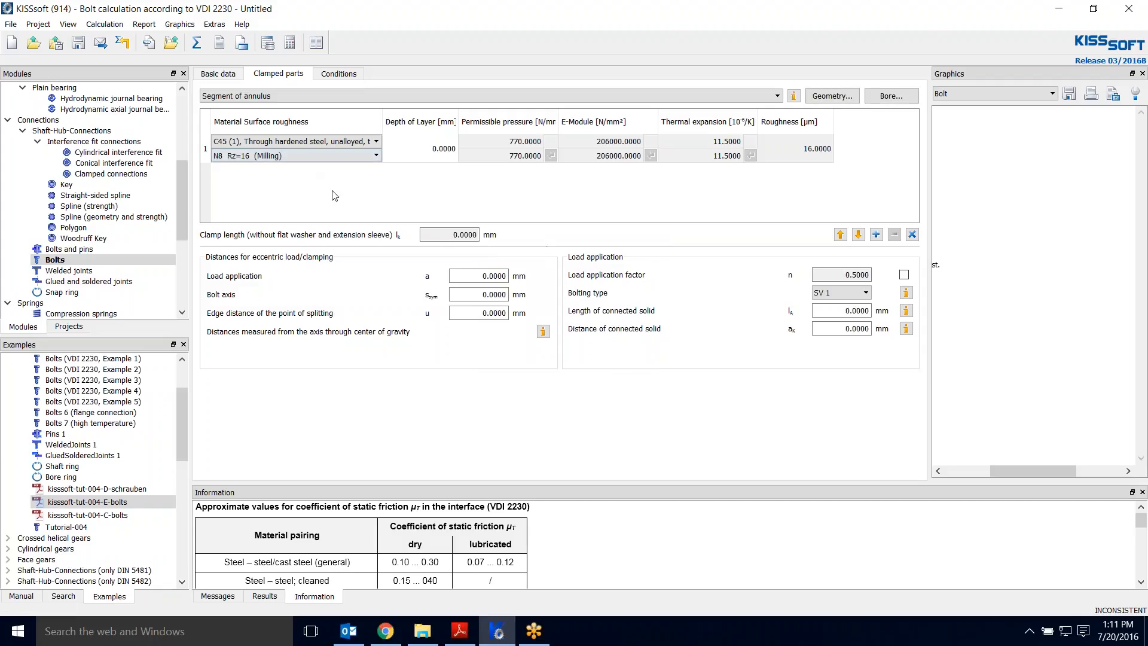
Step: Add a second clamped part and display the segment of annulus diagram in an enlarged information area
click(878, 235)
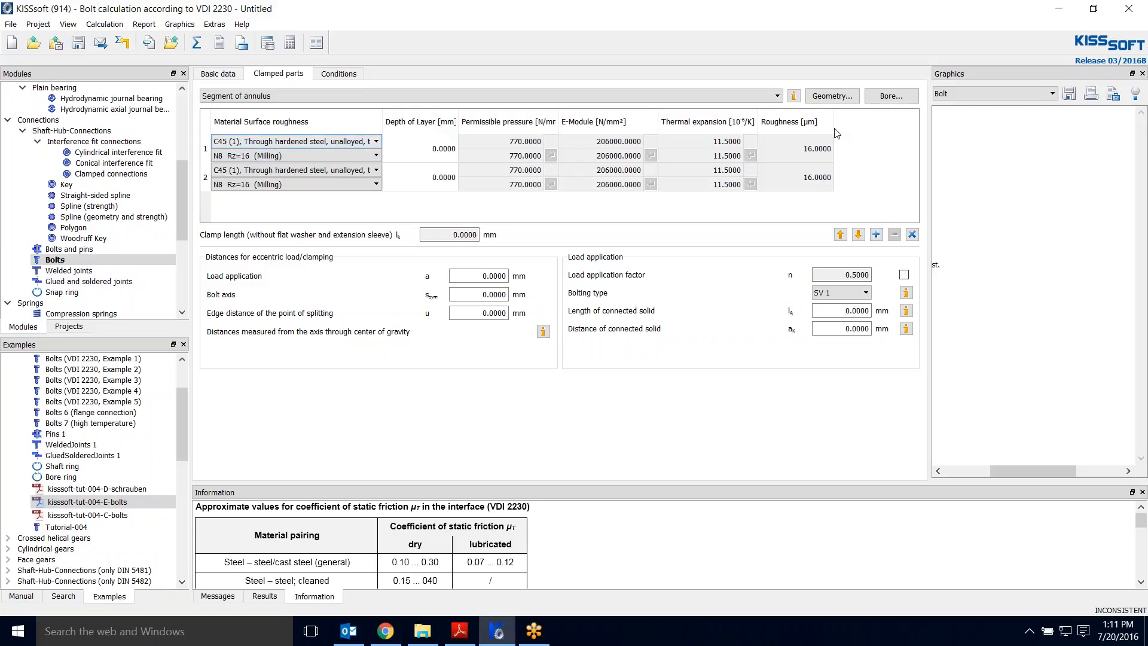
click(794, 97)
drag(462, 491, 482, 359)
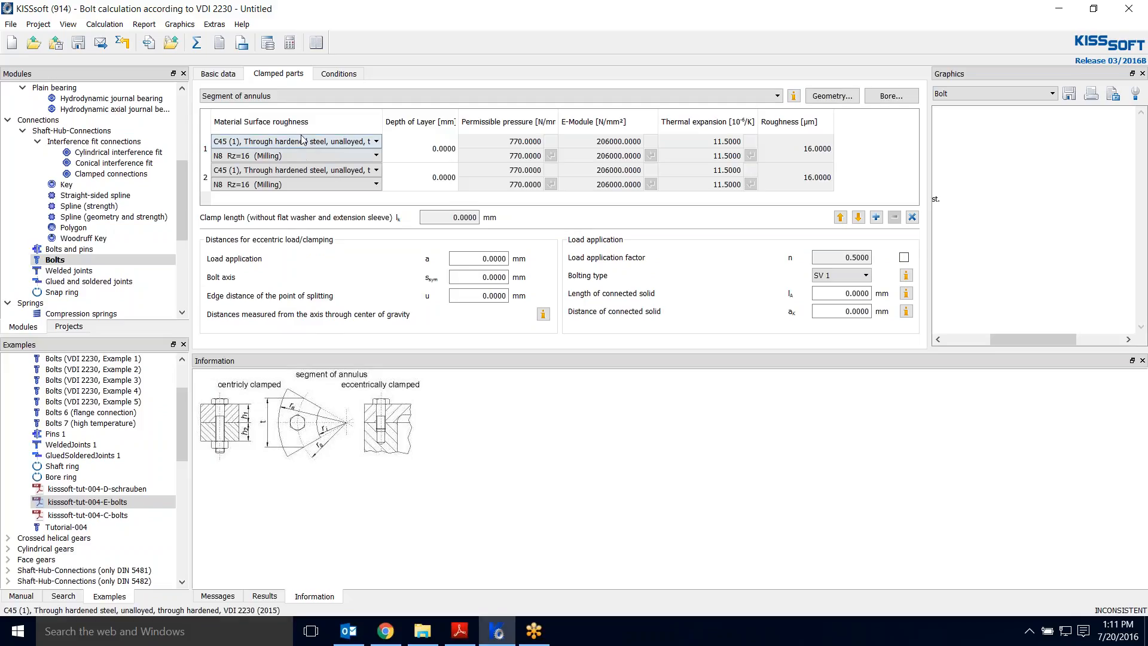
Step: Accept the bore definition to ISO 273:1979 (DIN 273) fine for the clamped parts
click(900, 99)
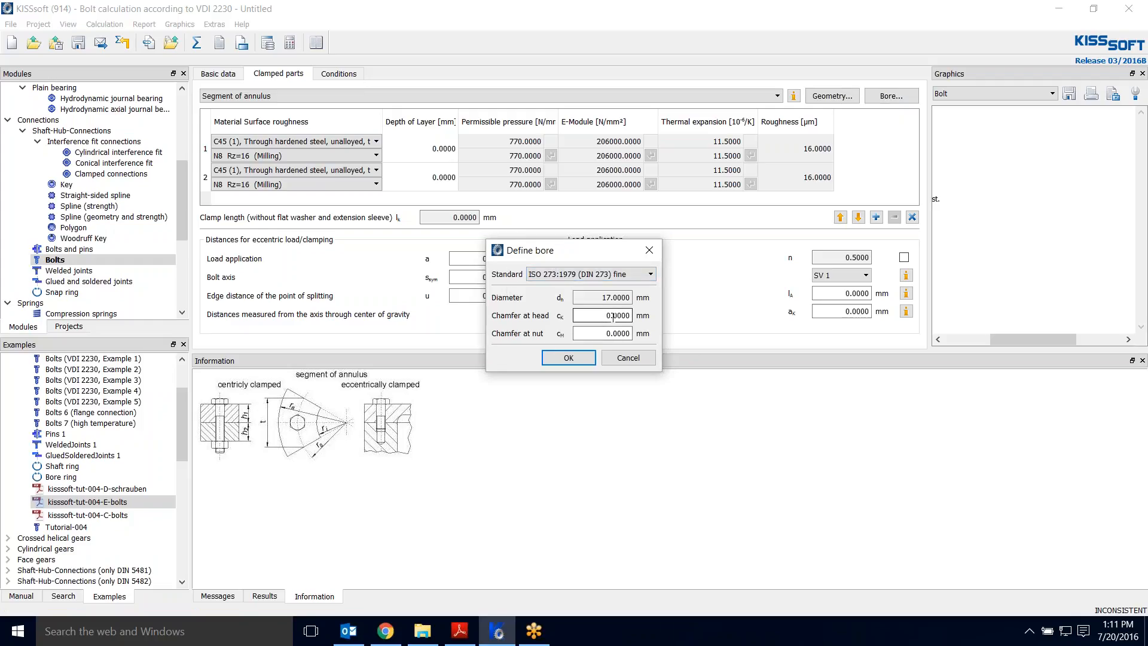
click(568, 358)
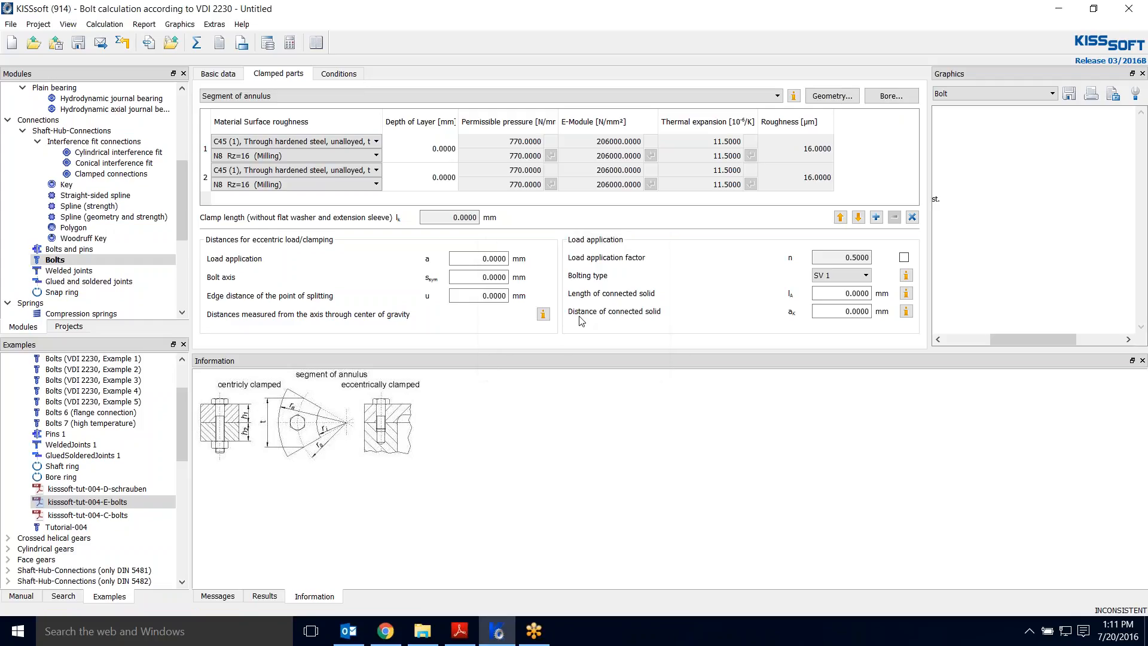
Step: Set the first clamped part's material to EN-GJL-200 (GG 20) and its surface roughness to N7 Rz=8.0 (Turned with diamond)
click(376, 144)
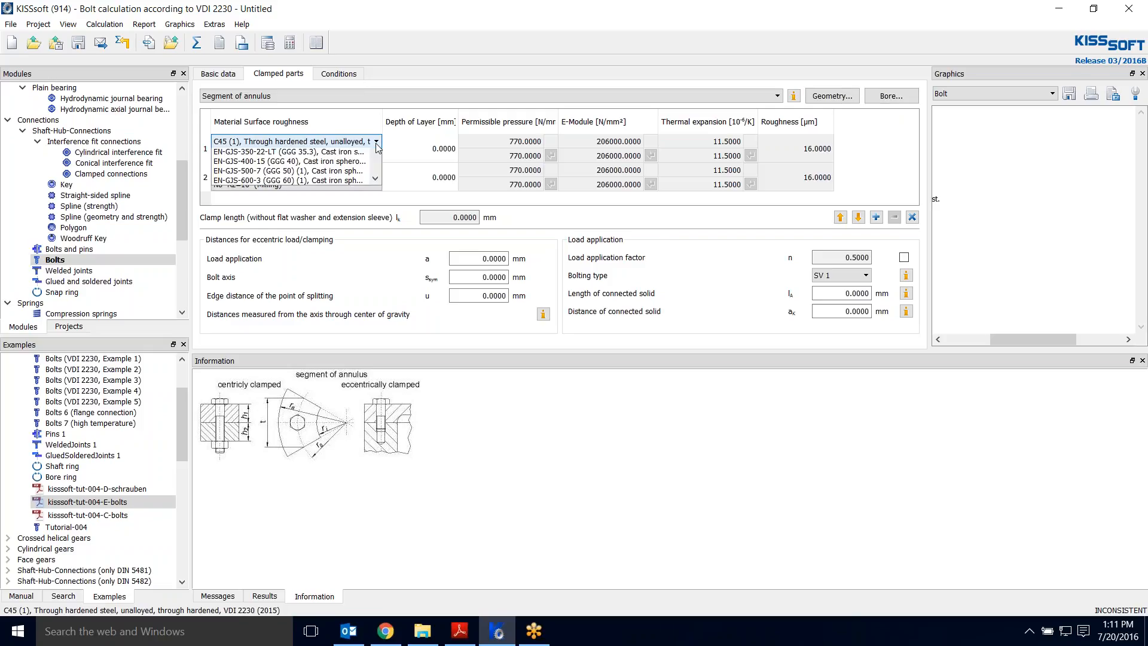
scroll(338, 173, down, 3)
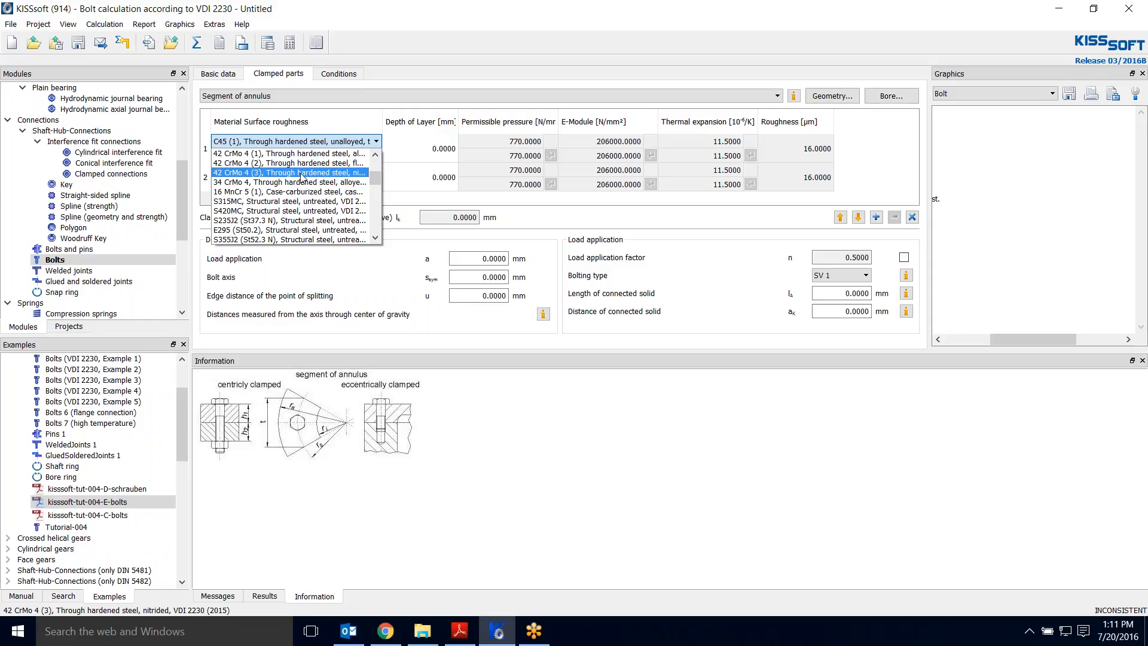
scroll(302, 177, down, 2)
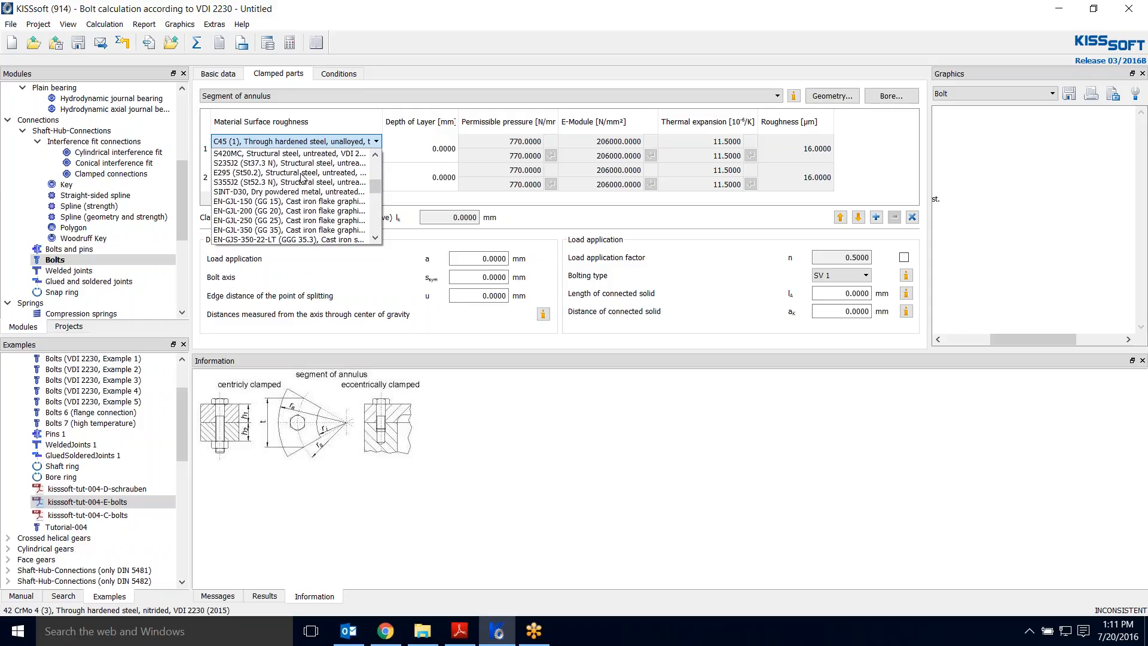
click(281, 211)
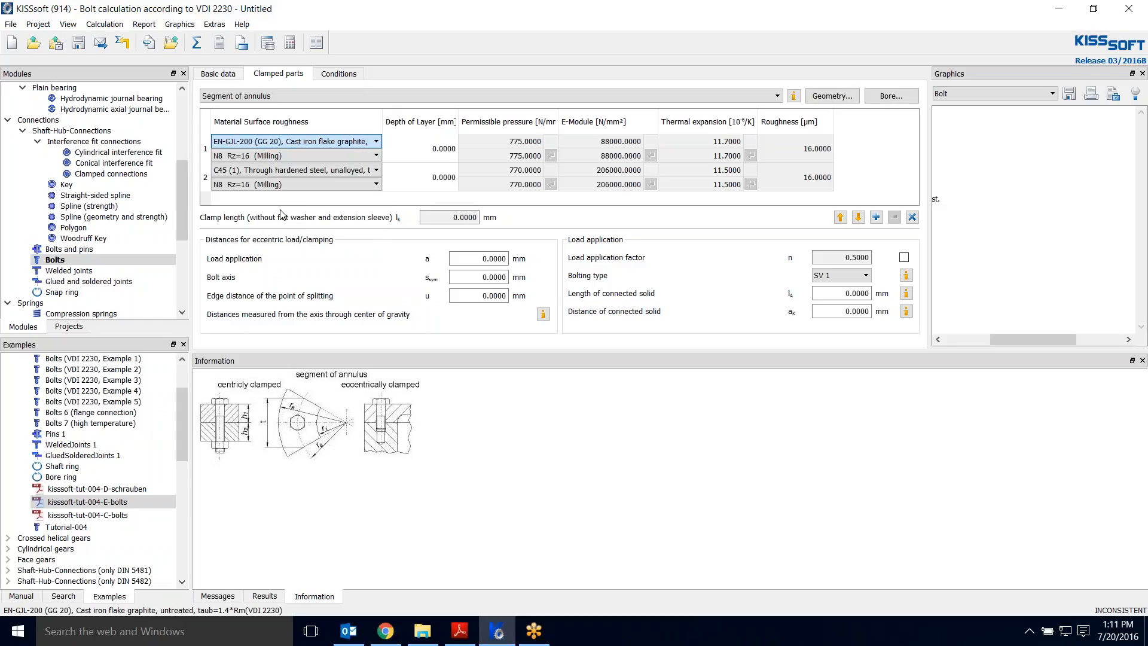
click(332, 156)
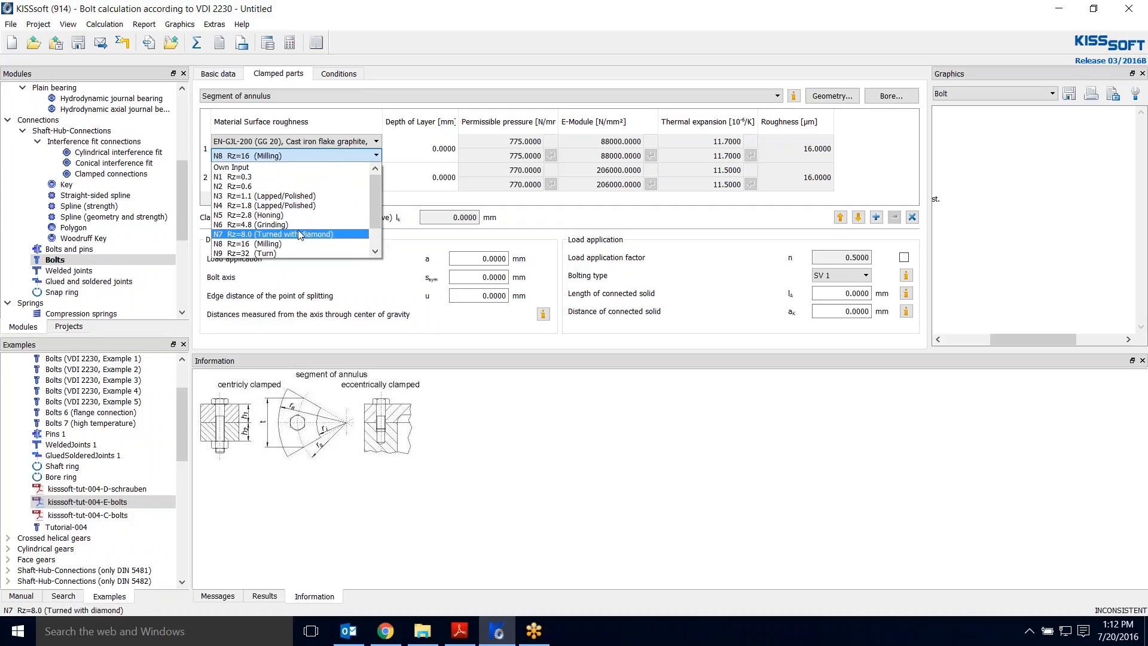
click(299, 235)
Step: Set the second clamped part's material to 34 CrNiMo 6 (1) with surface roughness N8 Rz=16 (Milling)
click(305, 172)
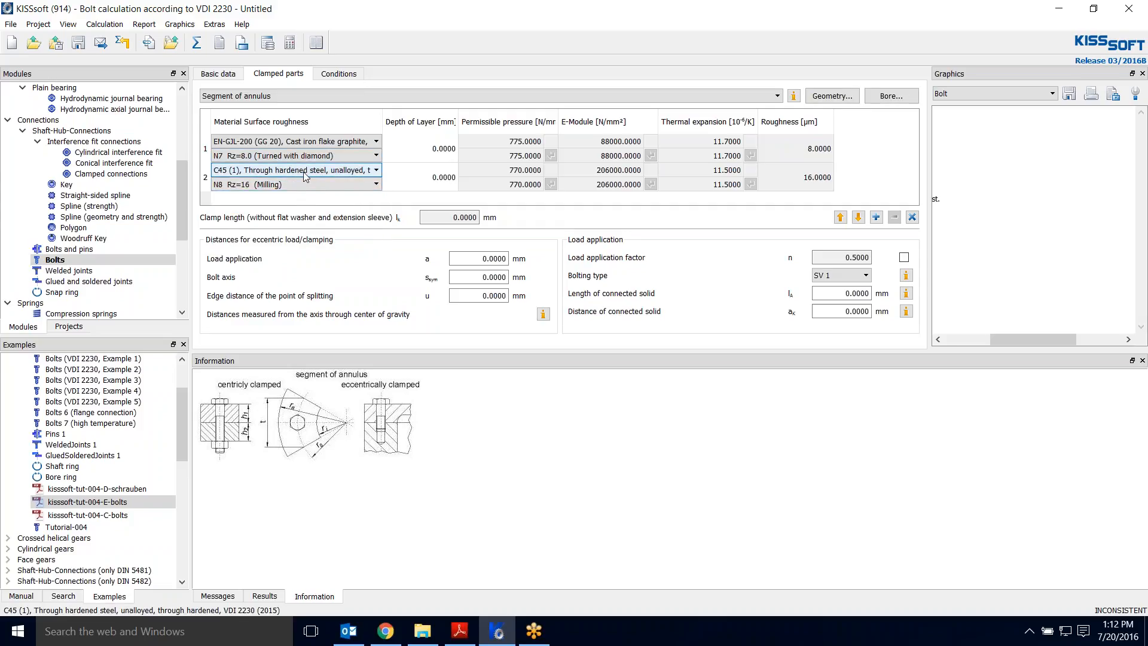
click(305, 172)
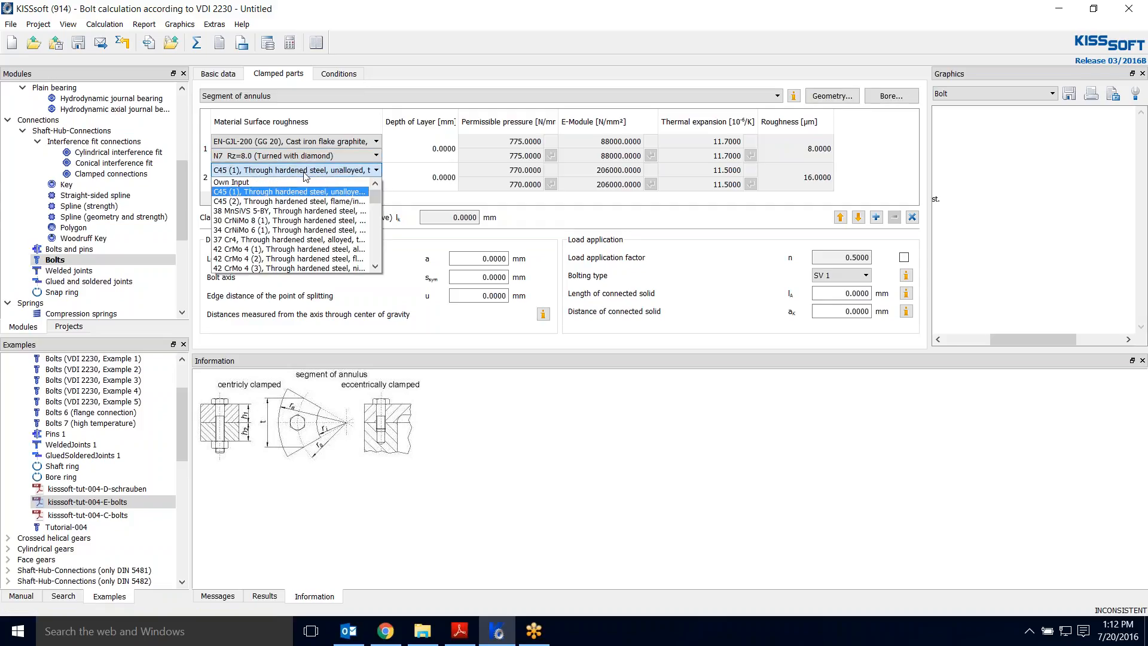
click(263, 231)
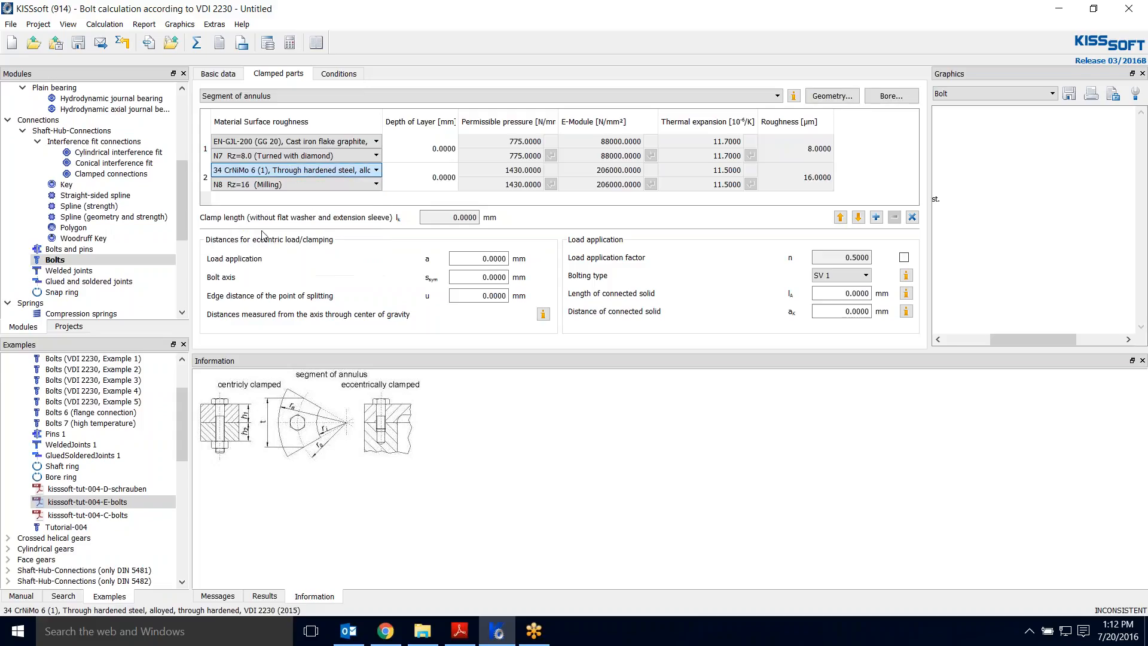
click(269, 184)
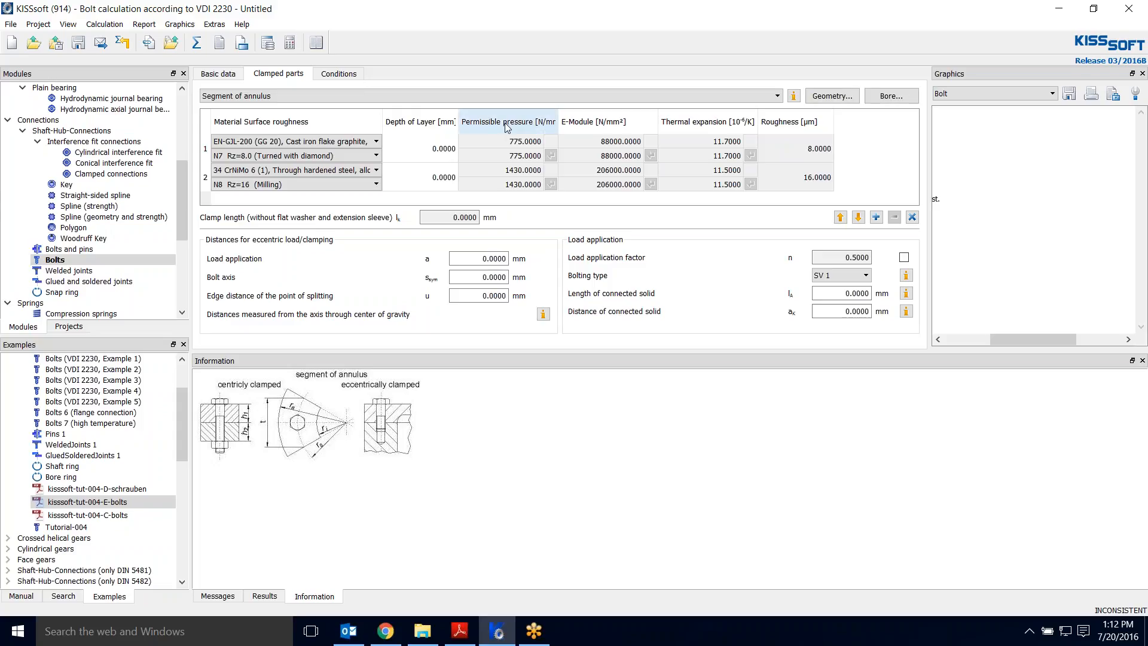
Step: Set the layer depths of the clamped parts to 22 mm for the first and 18 mm for the second
click(420, 147)
text(22)
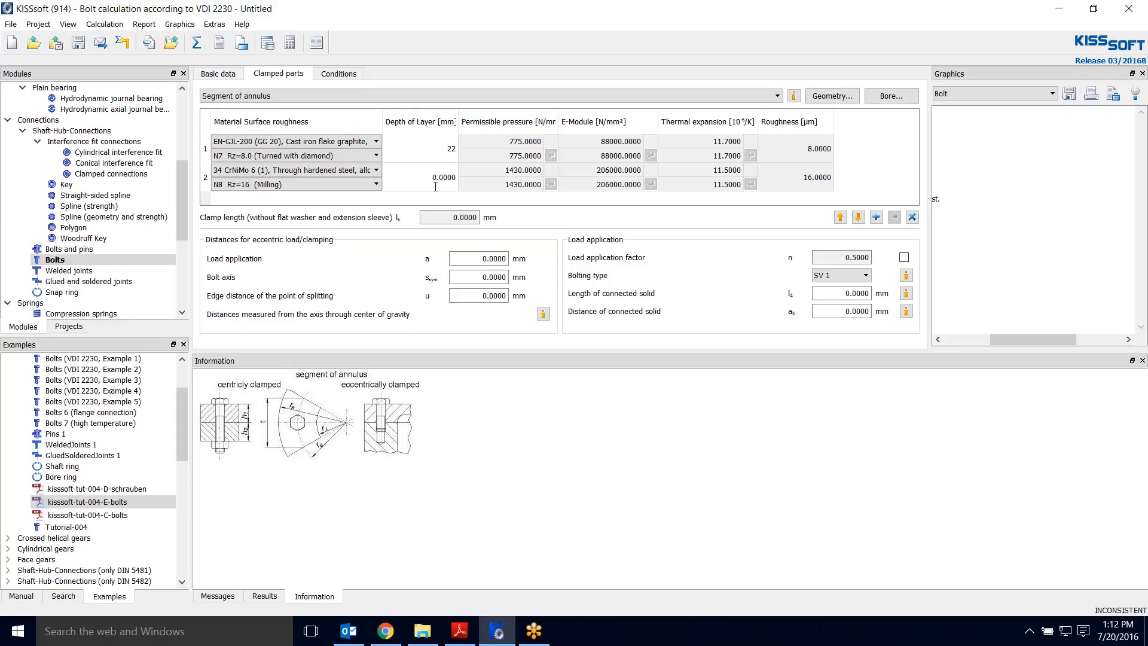
drag(421, 178, 485, 179)
text(18)
Step: Change the first clamped part's material to EN-GJL-250 (GG 25)
click(338, 144)
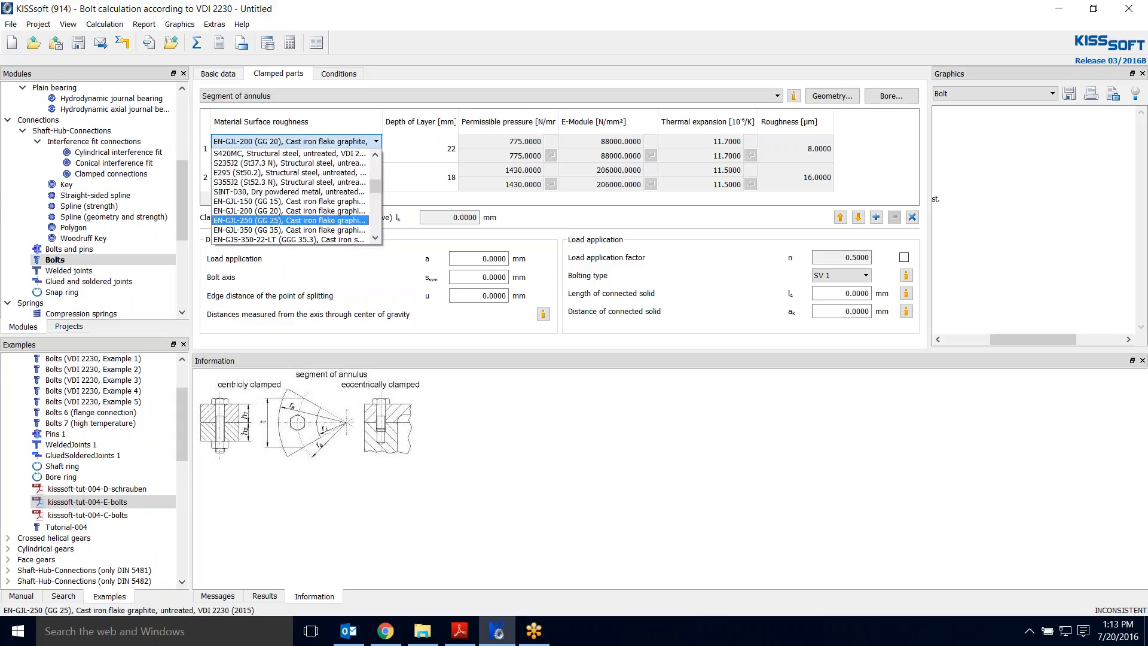
click(291, 221)
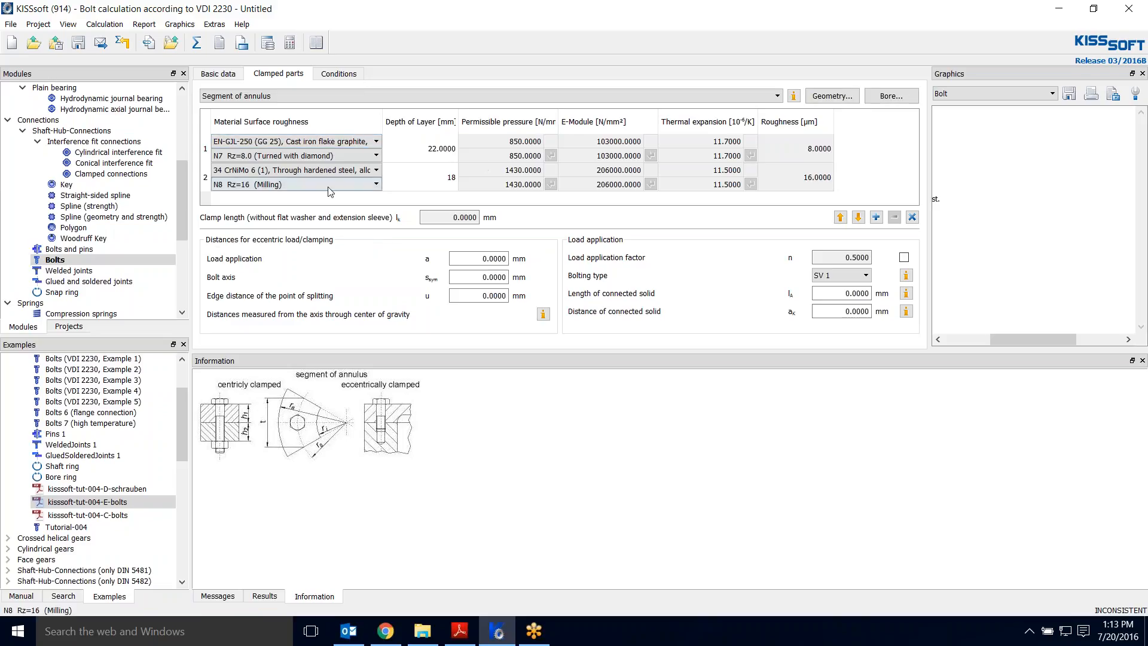
click(295, 143)
Step: Have the bolt length sized automatically in the basic data and run the calculation
click(218, 73)
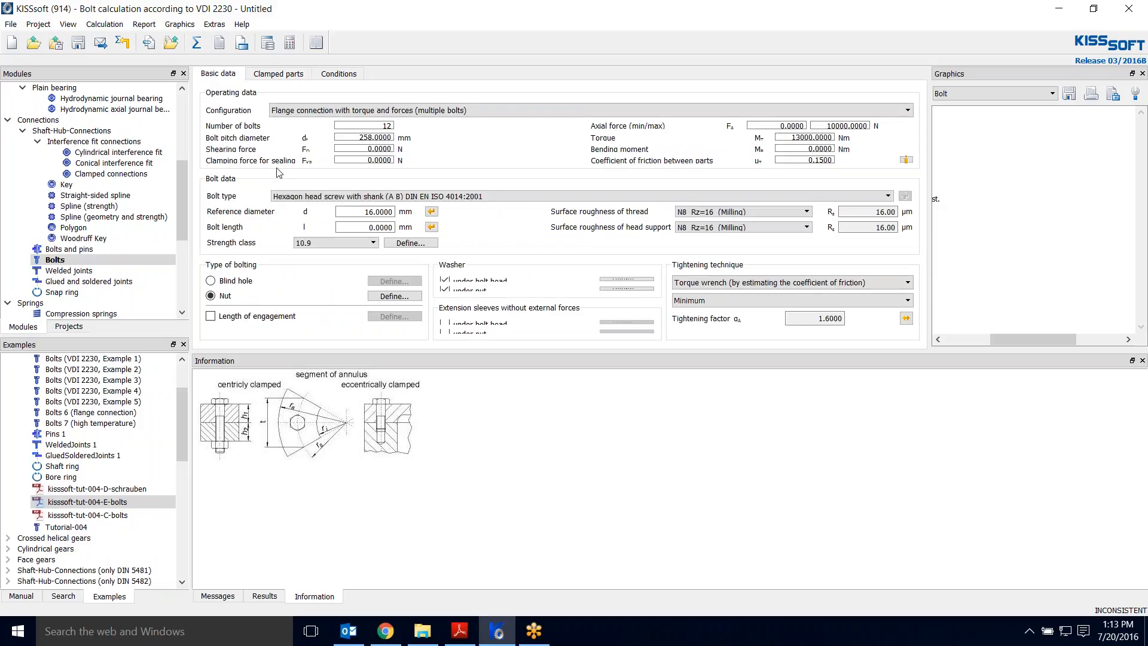
click(432, 227)
click(198, 43)
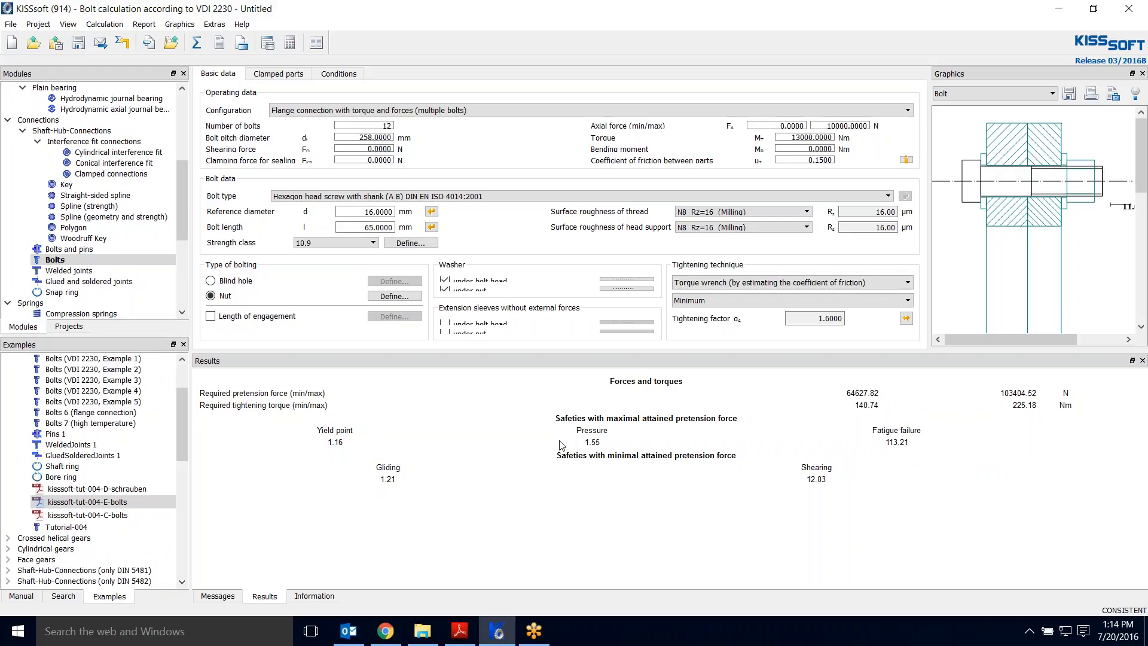
Step: Try a bolt reference diameter of 14 mm, run the calculation and dismiss the resulting message
double_click(379, 211)
text(14)
click(196, 43)
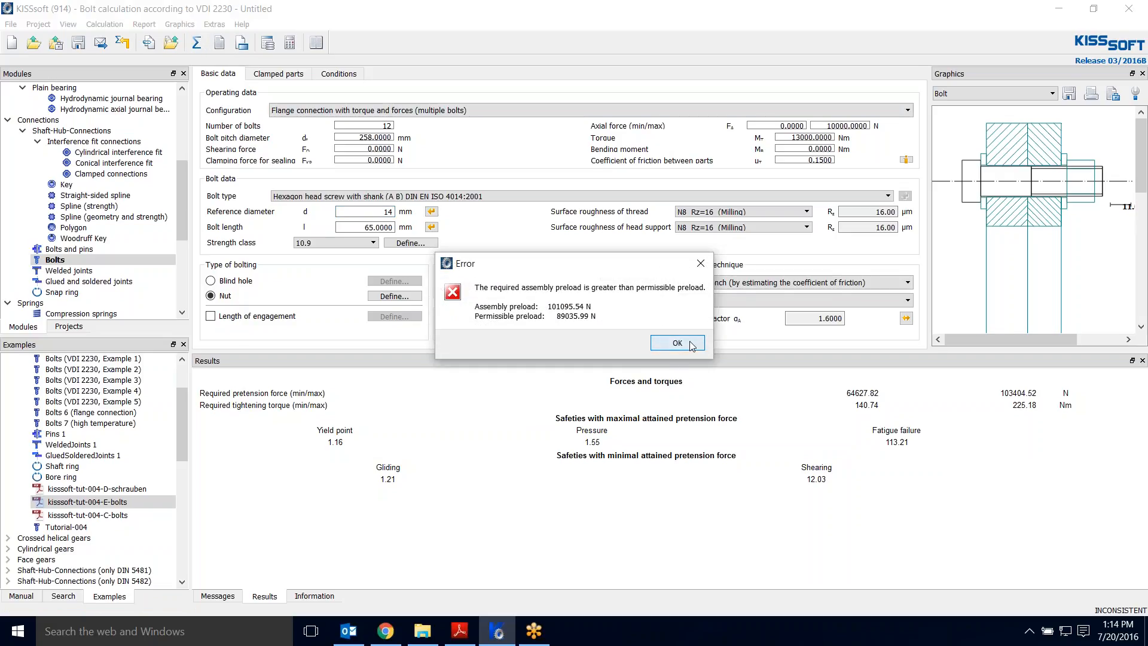
click(691, 344)
Step: Confirm the nut definition with C45 (1) as material and retry the calculation for the 14 mm bolt
click(399, 296)
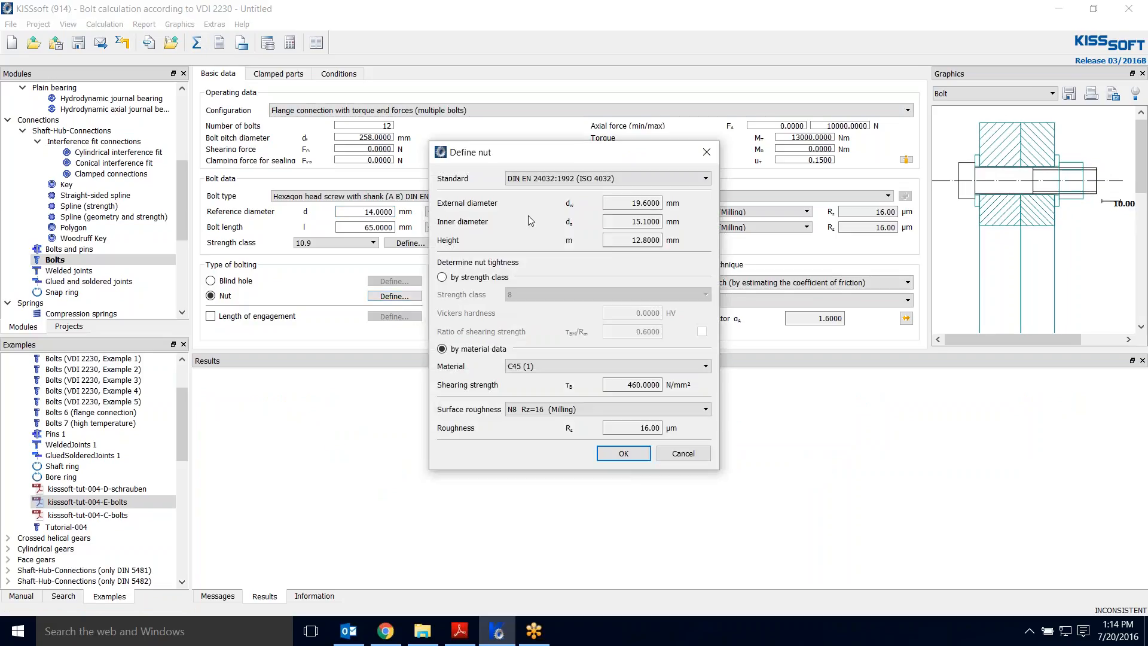
click(522, 366)
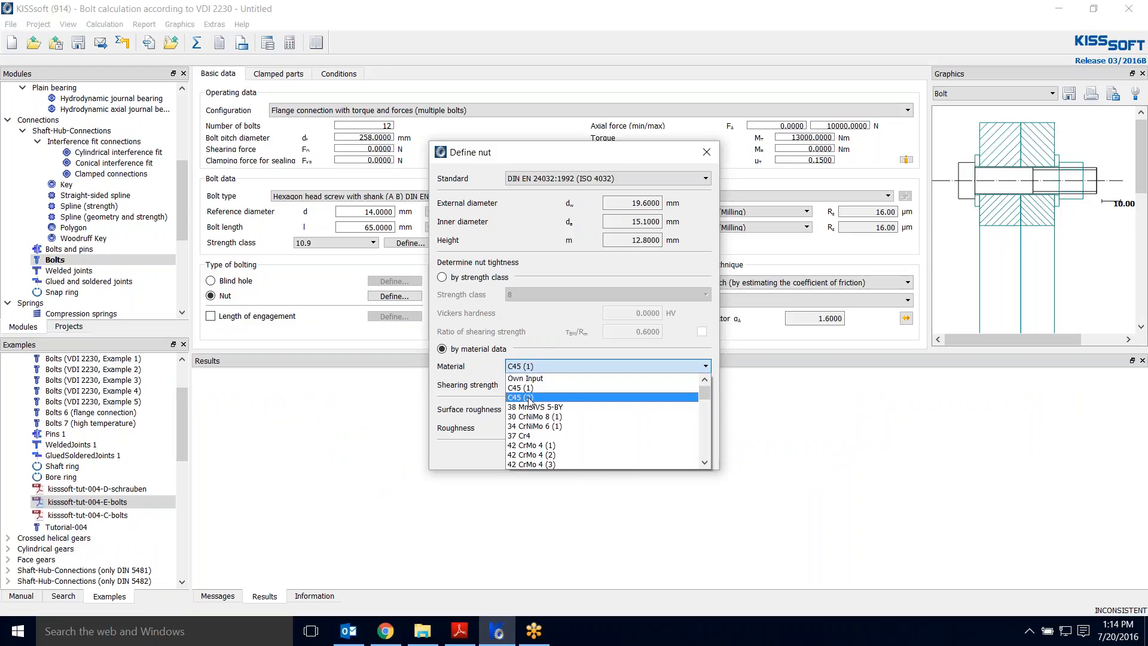
click(521, 388)
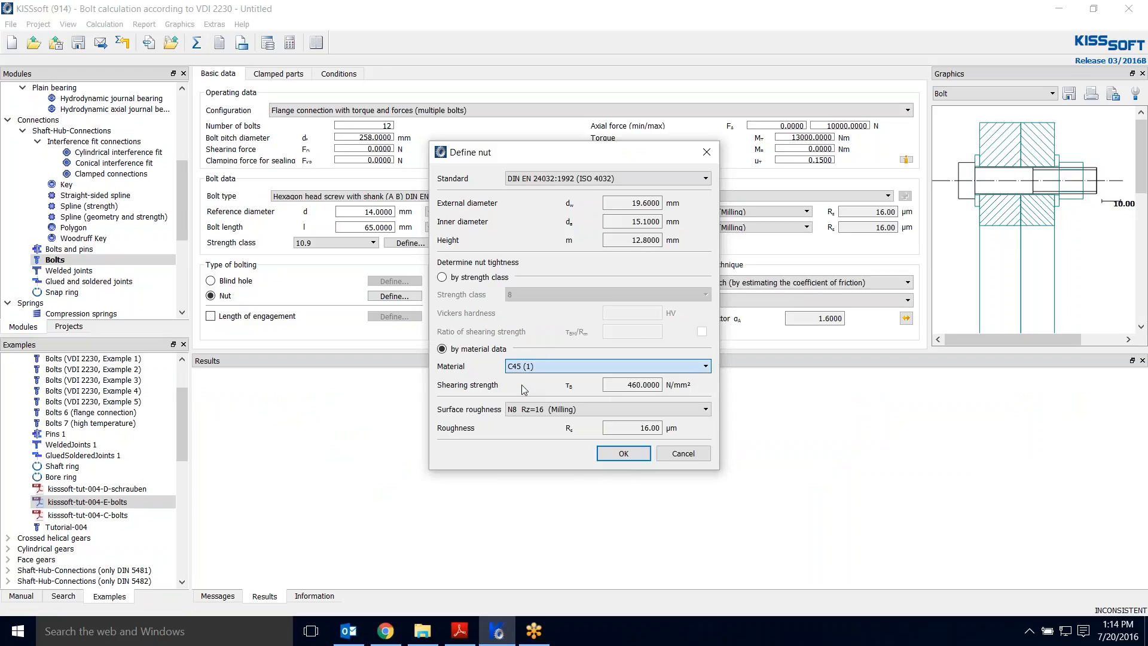
click(624, 453)
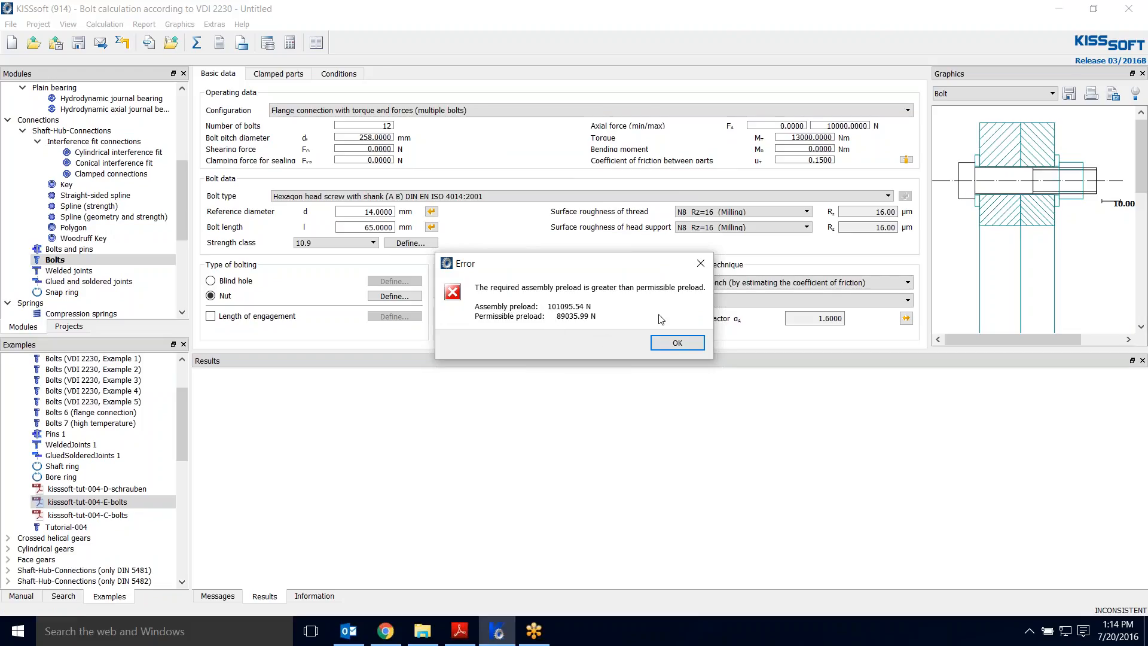
click(673, 341)
Step: Set the bolt reference diameter to 16 mm and rerun the calculation
text(16)
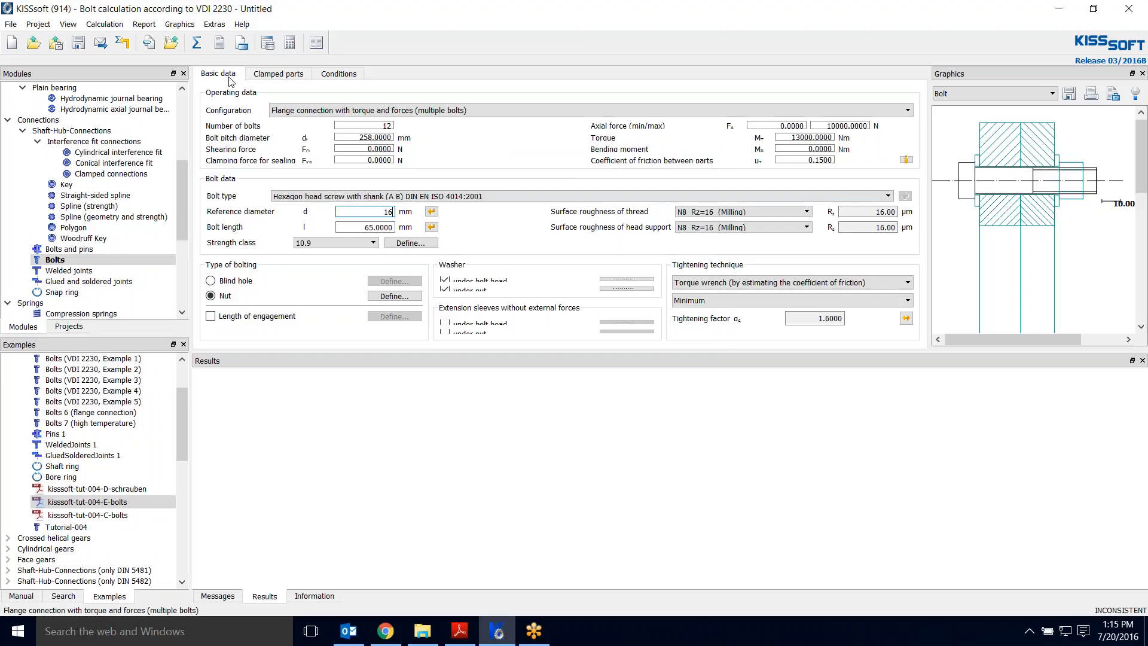
click(196, 42)
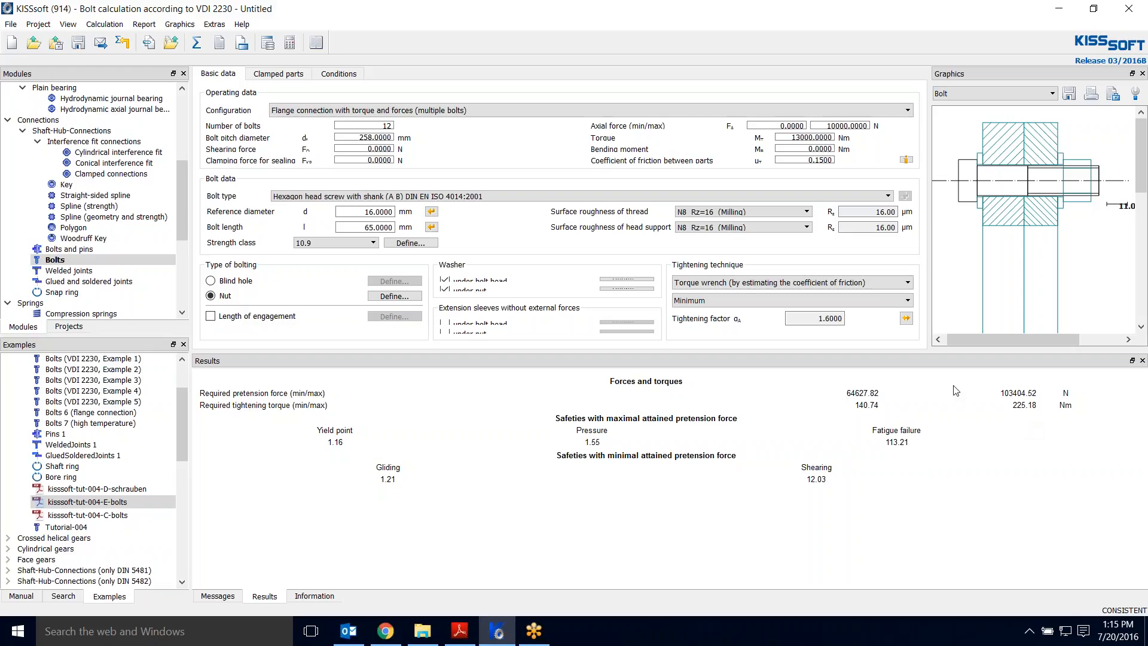
Step: Show the Clamping diagram in an enlarged, repositioned window for inspection
click(175, 27)
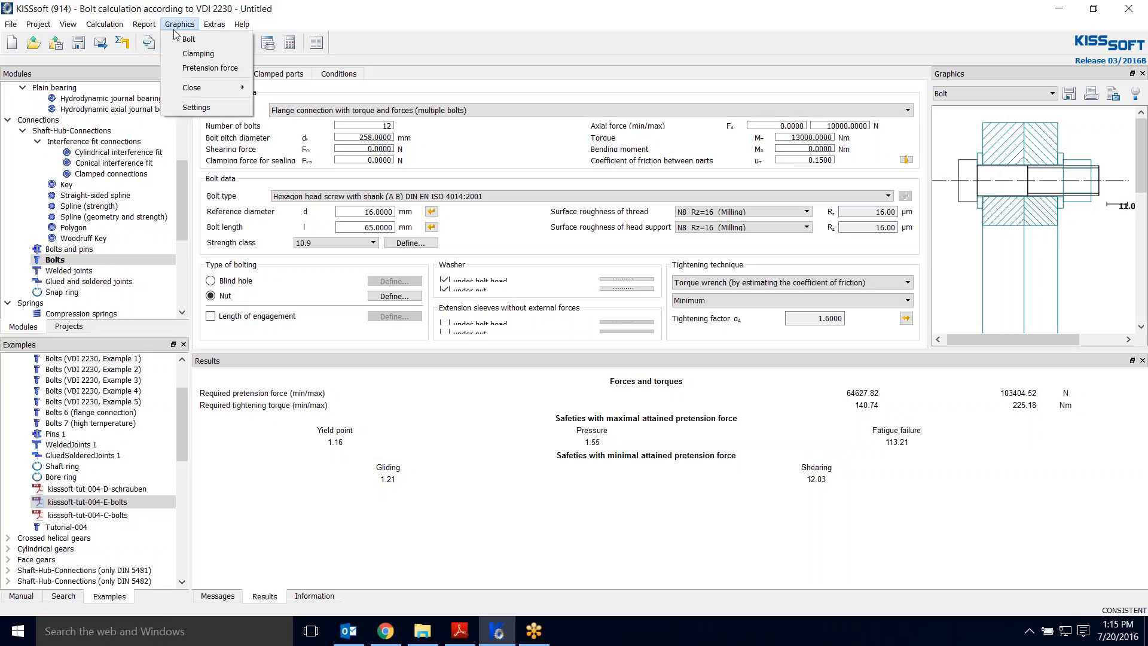
click(194, 53)
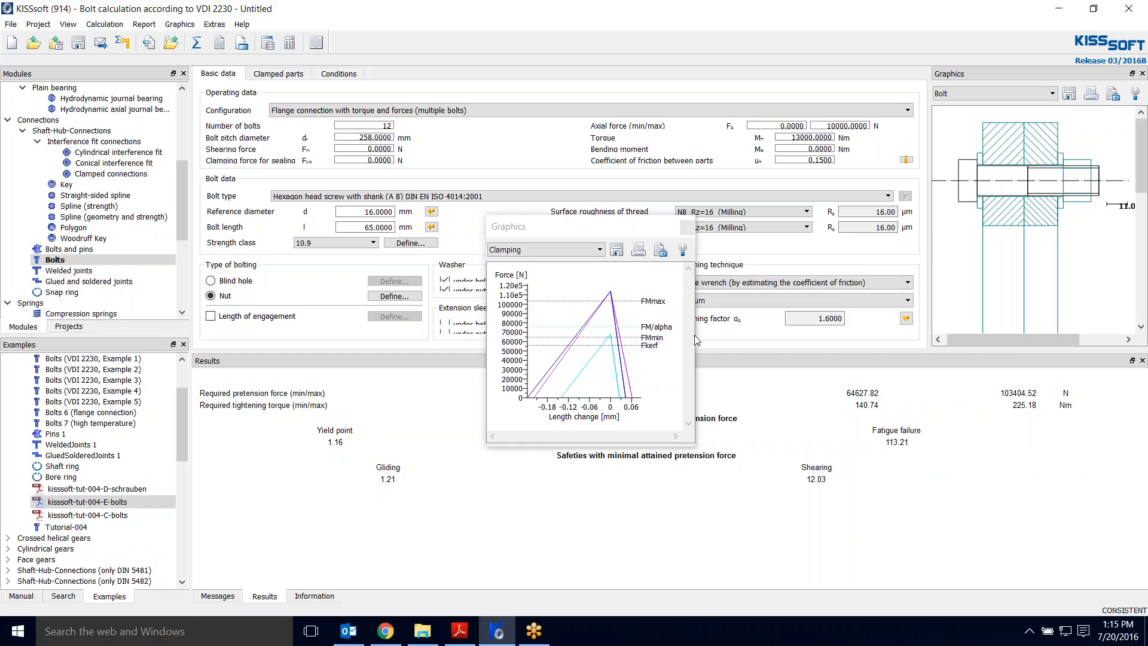
drag(699, 337, 918, 338)
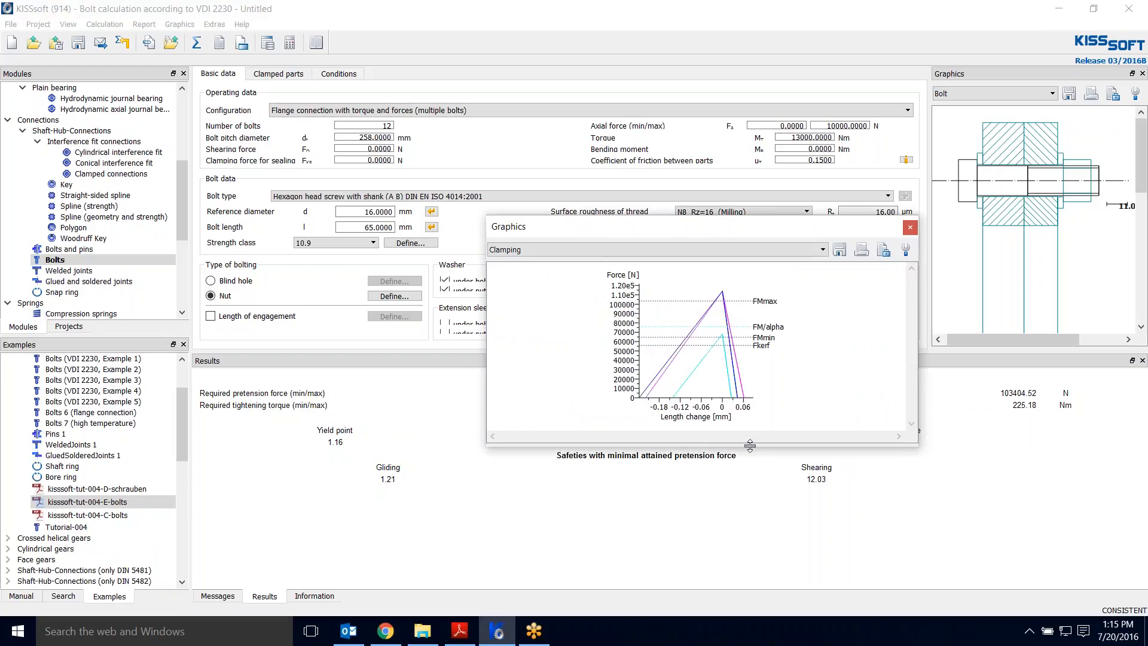
drag(732, 448, 735, 569)
drag(644, 224, 315, 210)
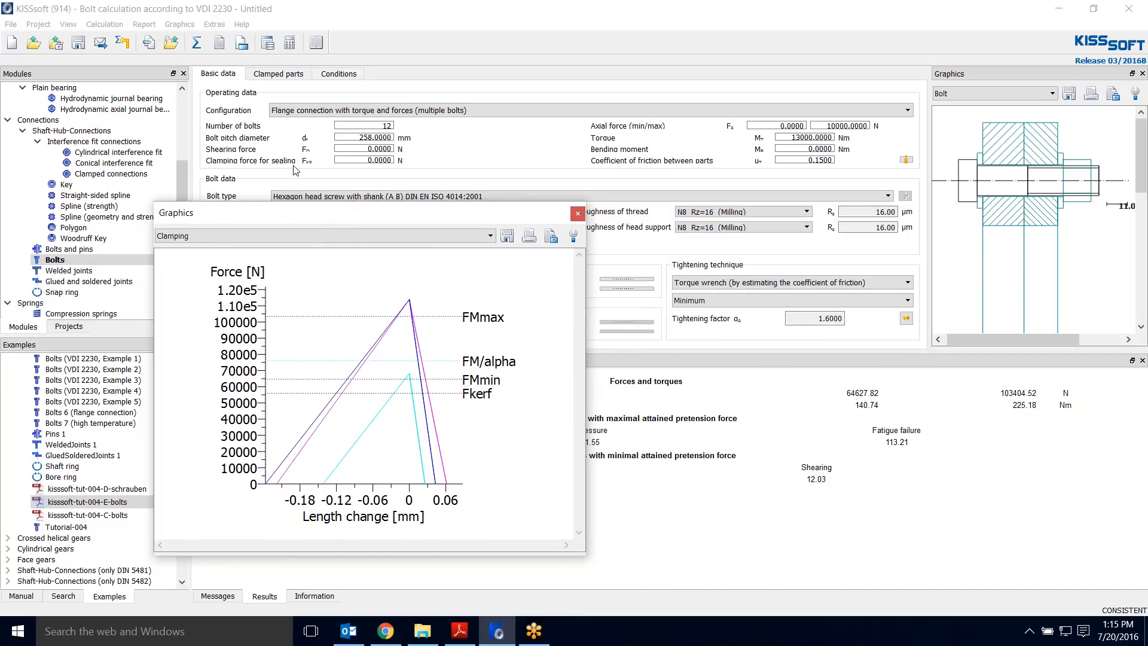
Step: Show the Pretension force diagram, enlarged beside the Clamping diagram, and dismiss the e-mail notification
click(180, 24)
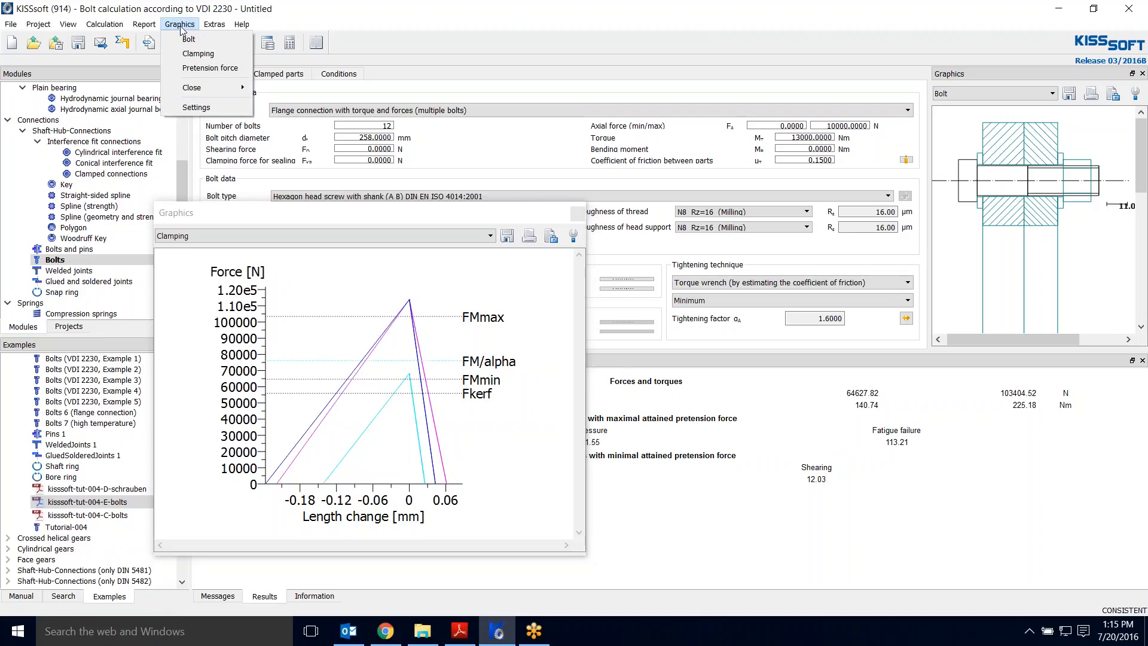
click(190, 70)
drag(560, 231, 658, 212)
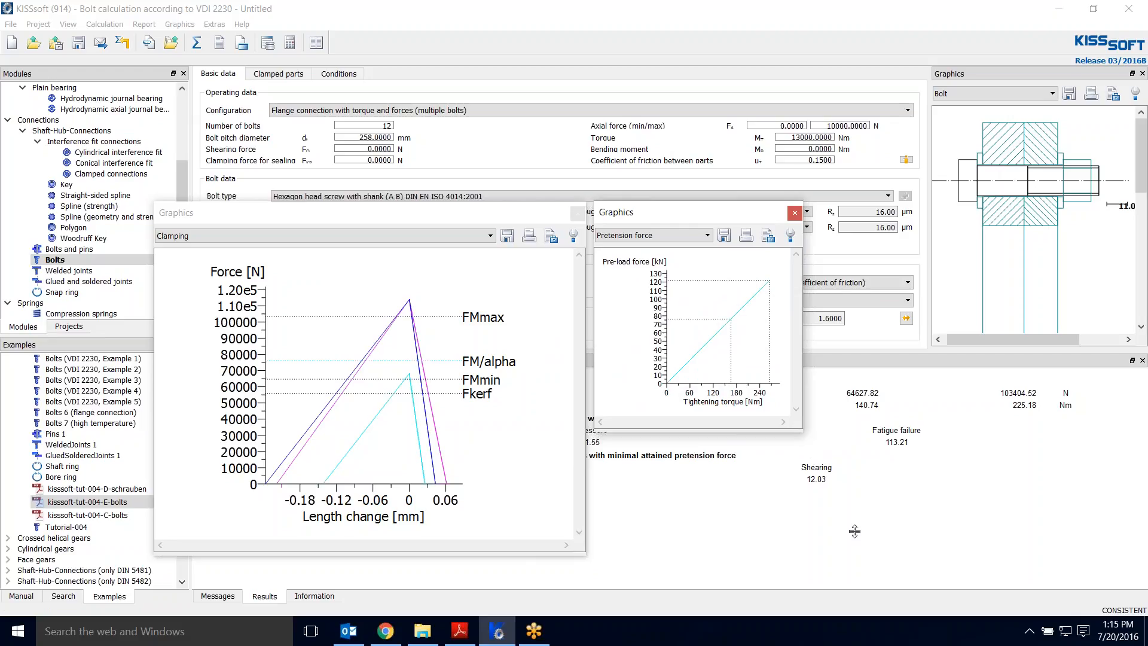
drag(804, 427, 1033, 427)
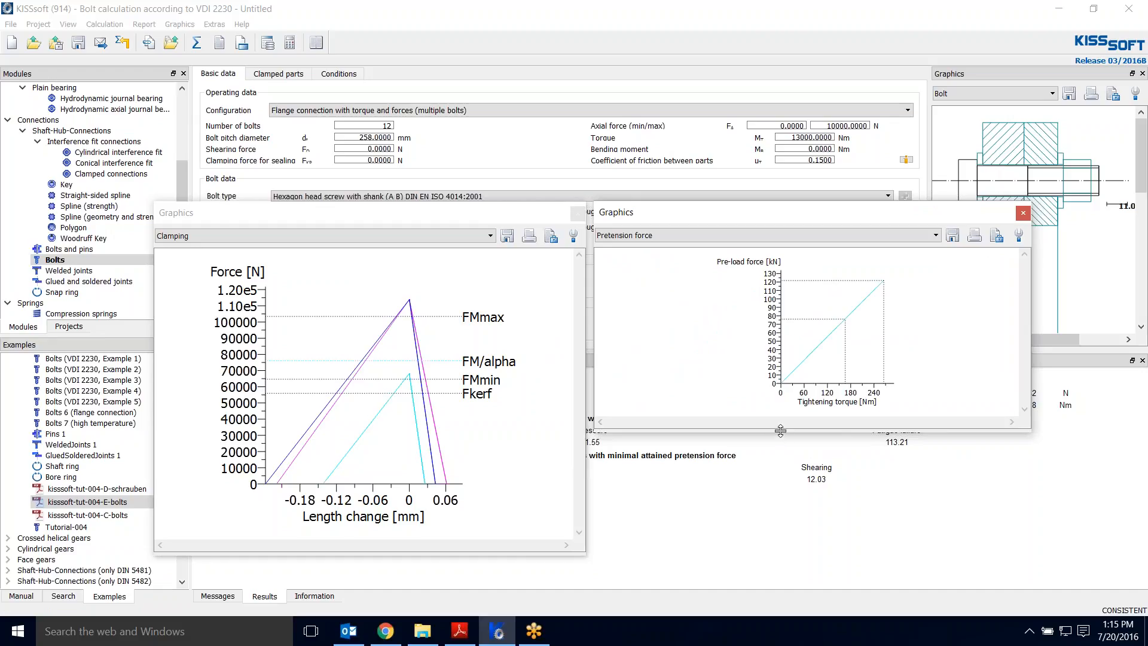
drag(780, 430, 789, 567)
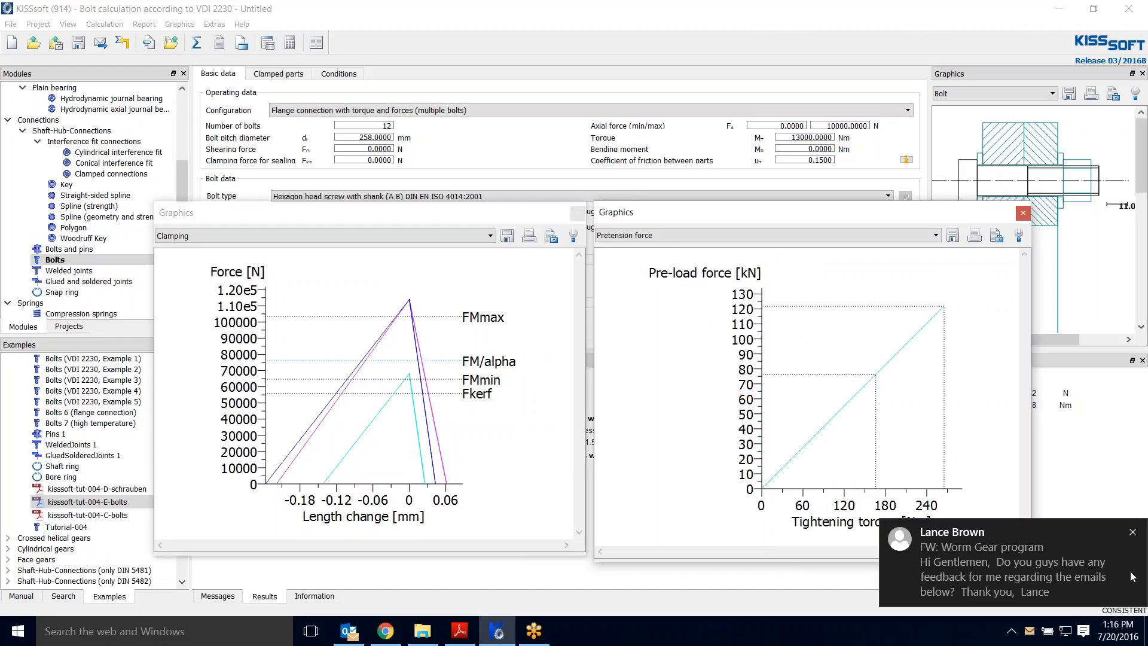
click(1136, 534)
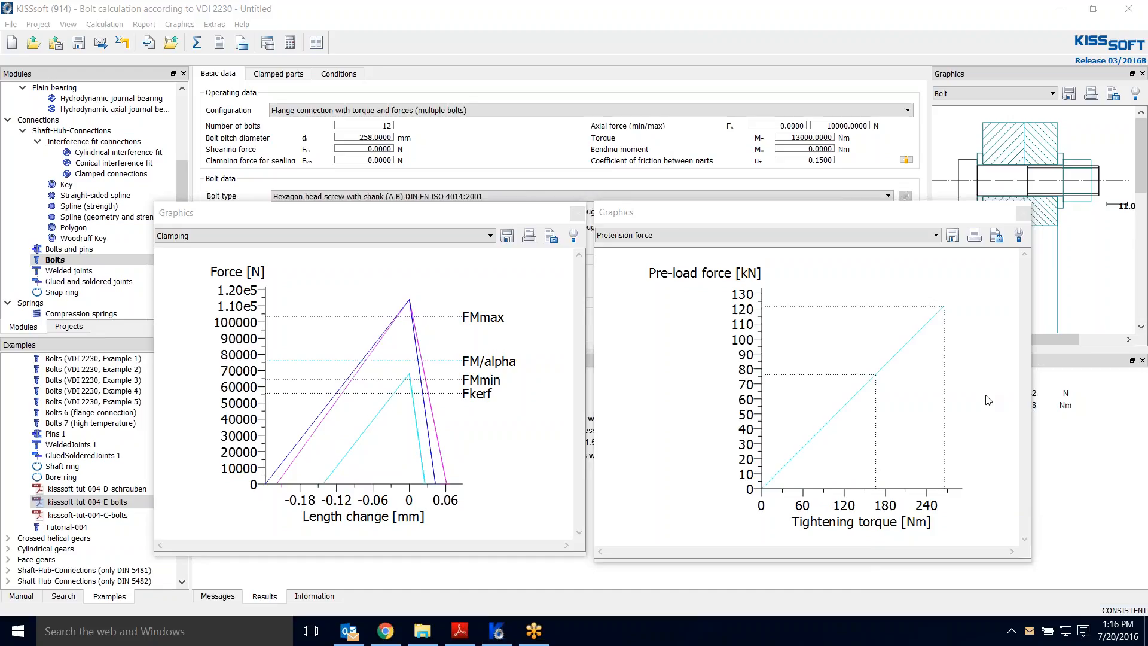
Step: Check the available diagram types, and close the Clamping and Pretension force diagrams
click(180, 24)
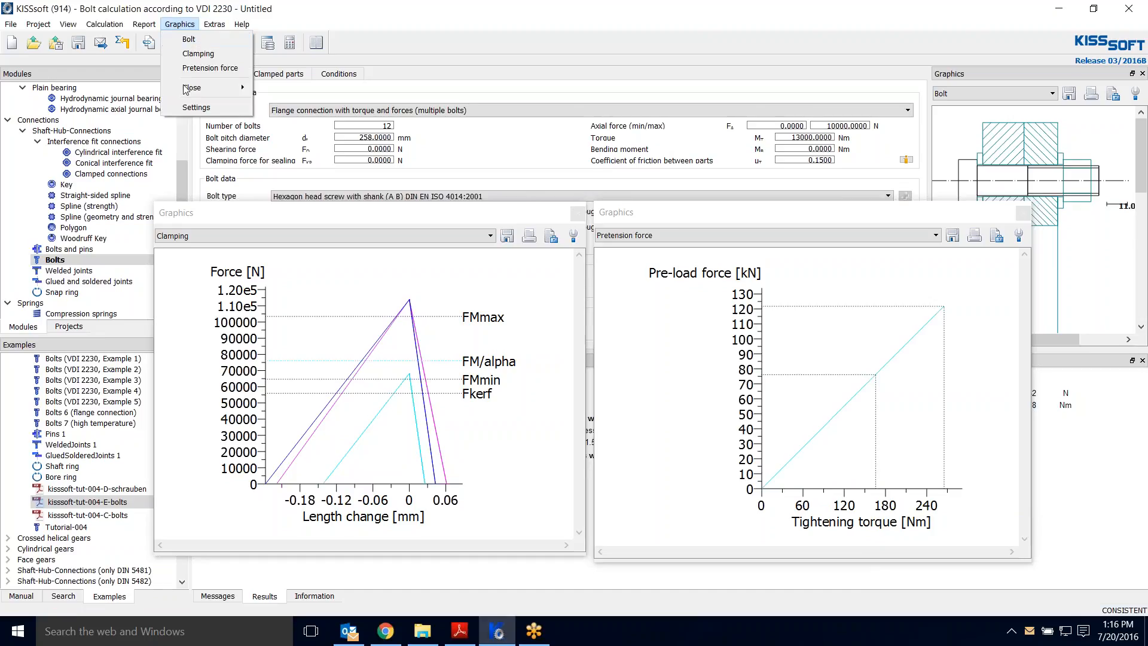
click(624, 79)
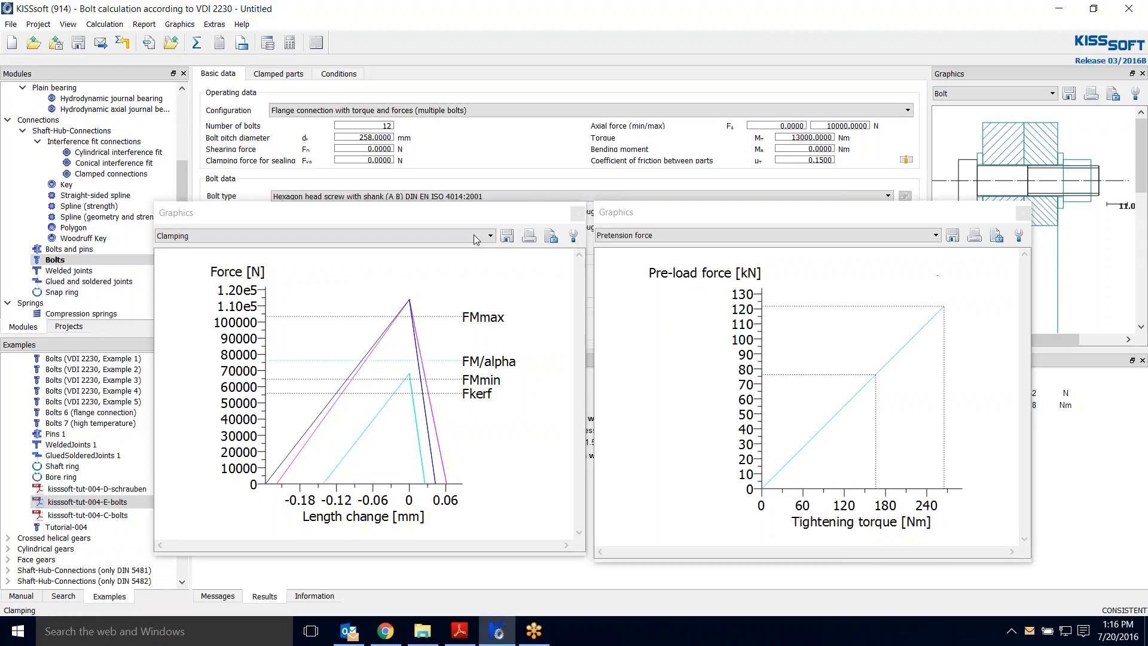
click(413, 236)
click(402, 222)
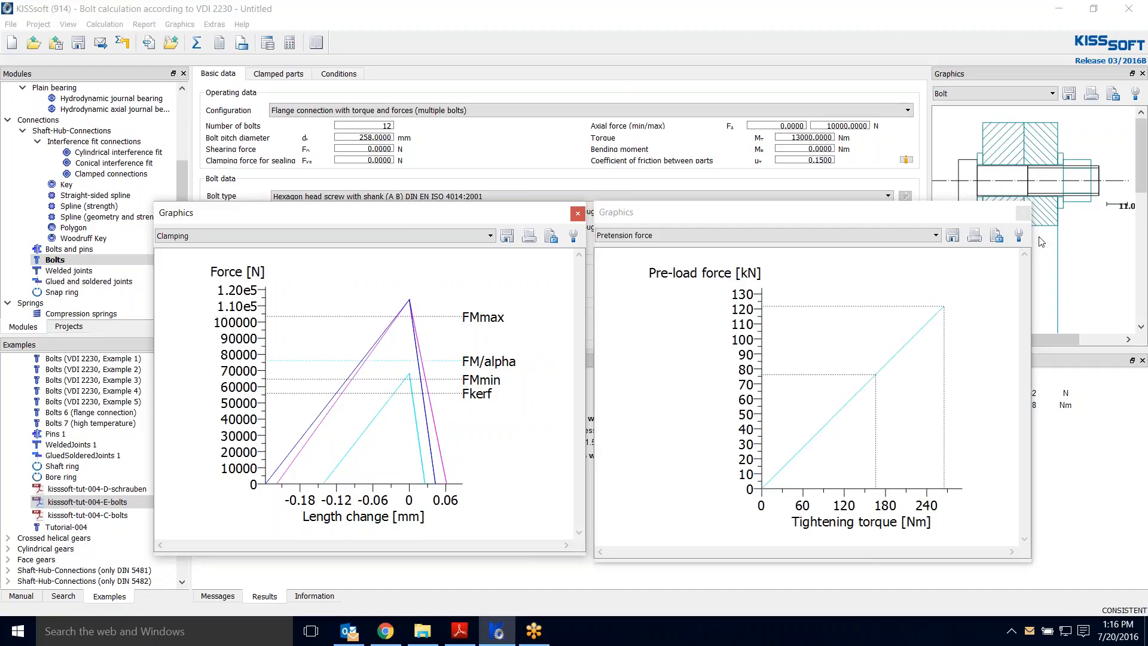
click(1023, 213)
click(578, 214)
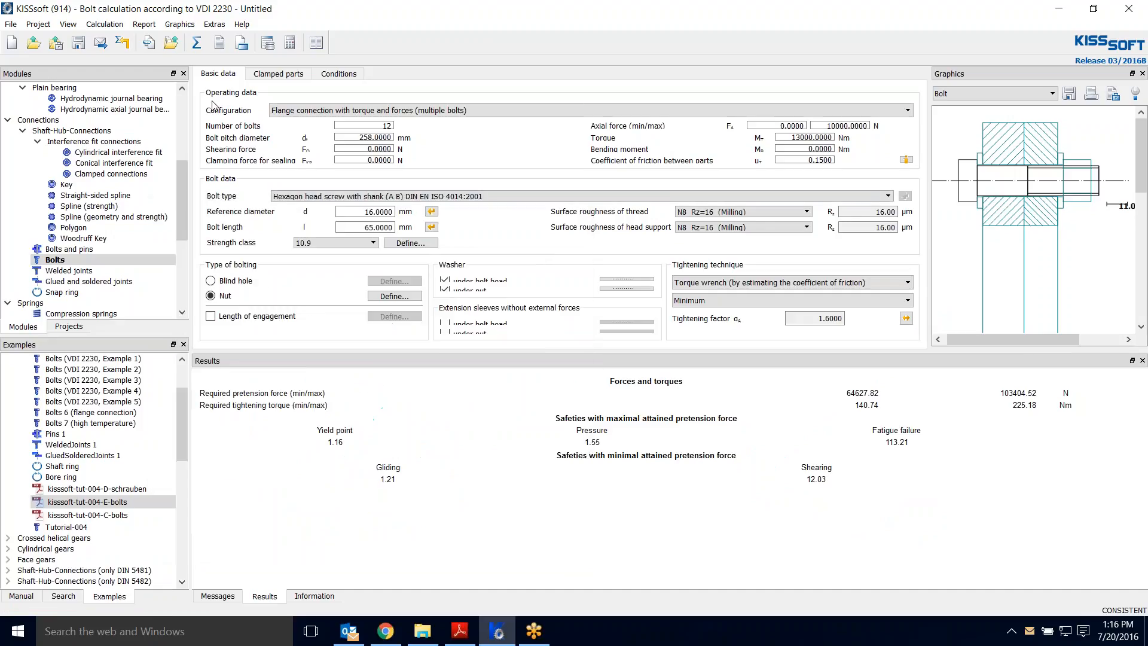
Step: Generate the bolt calculation report, maximize its window and display it at 150% zoom
click(220, 47)
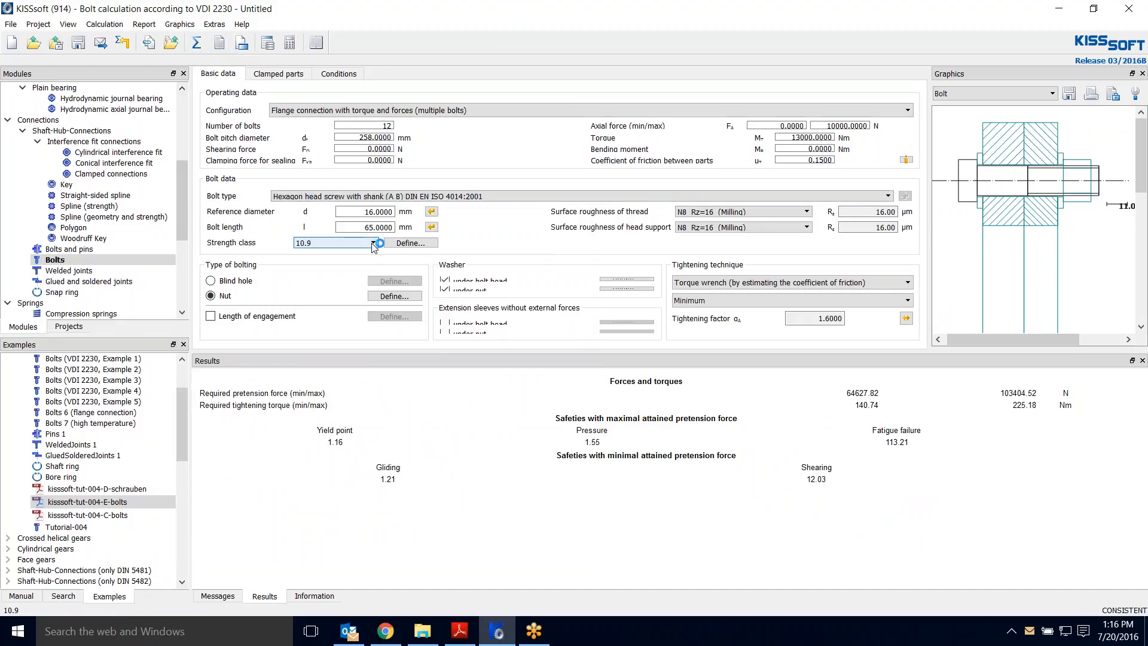
drag(735, 153, 464, 3)
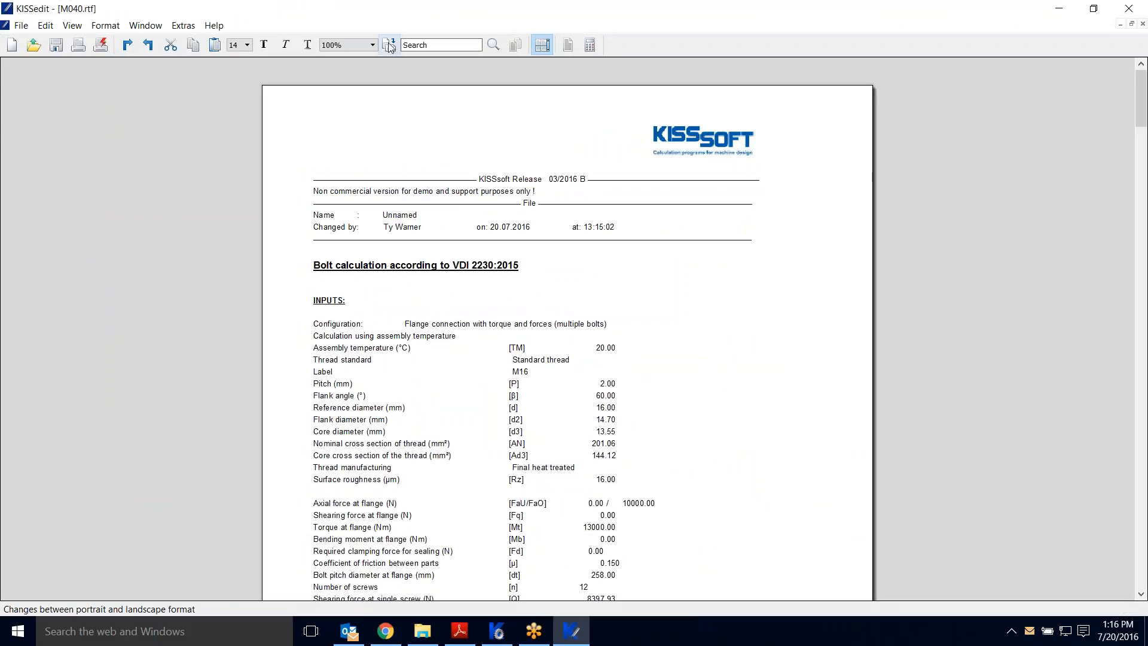
click(348, 45)
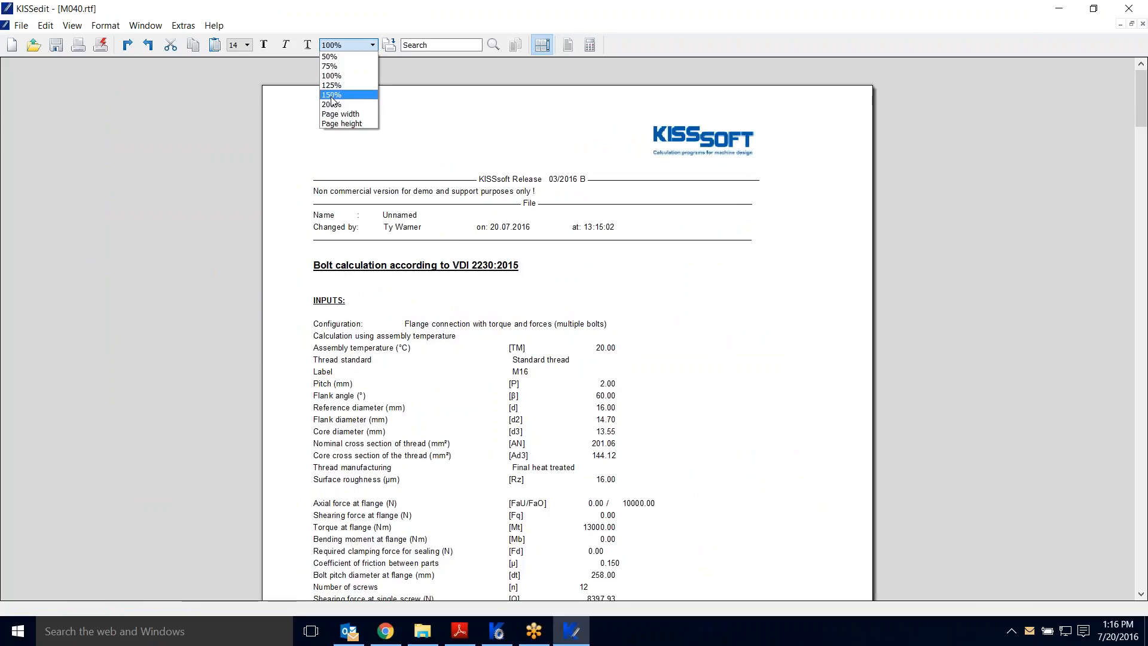
click(333, 95)
Step: Examine the thread data, flange loads and required clamping forces in the report's INPUTS section
scroll(710, 288, down, 2)
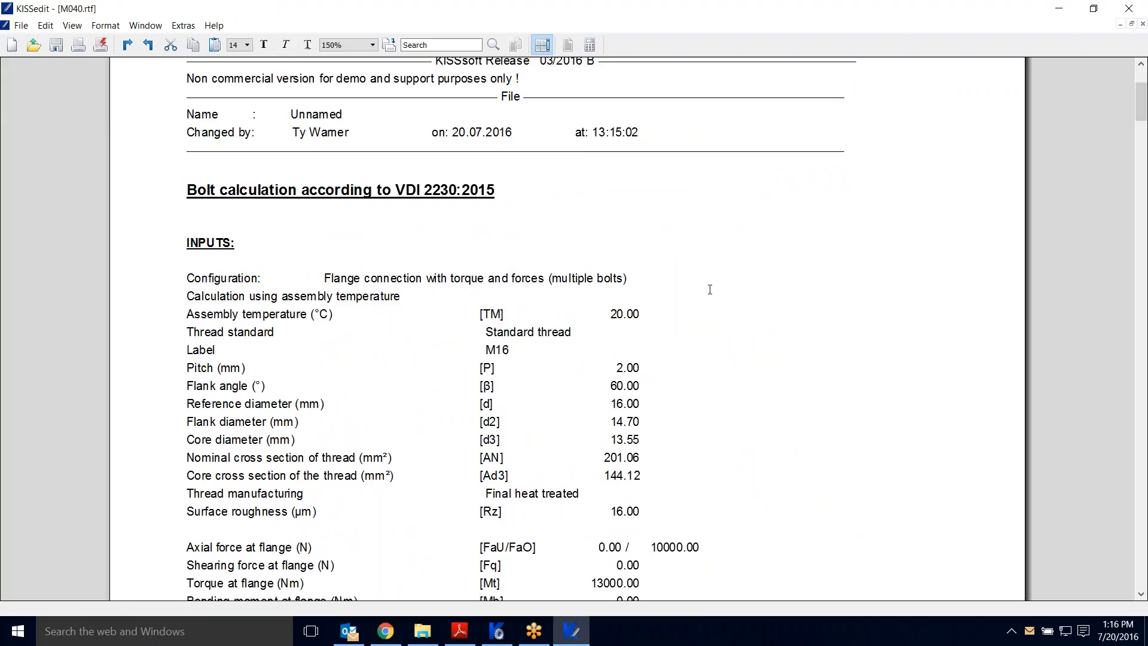
scroll(710, 289, down, 3)
scroll(710, 286, up, 1)
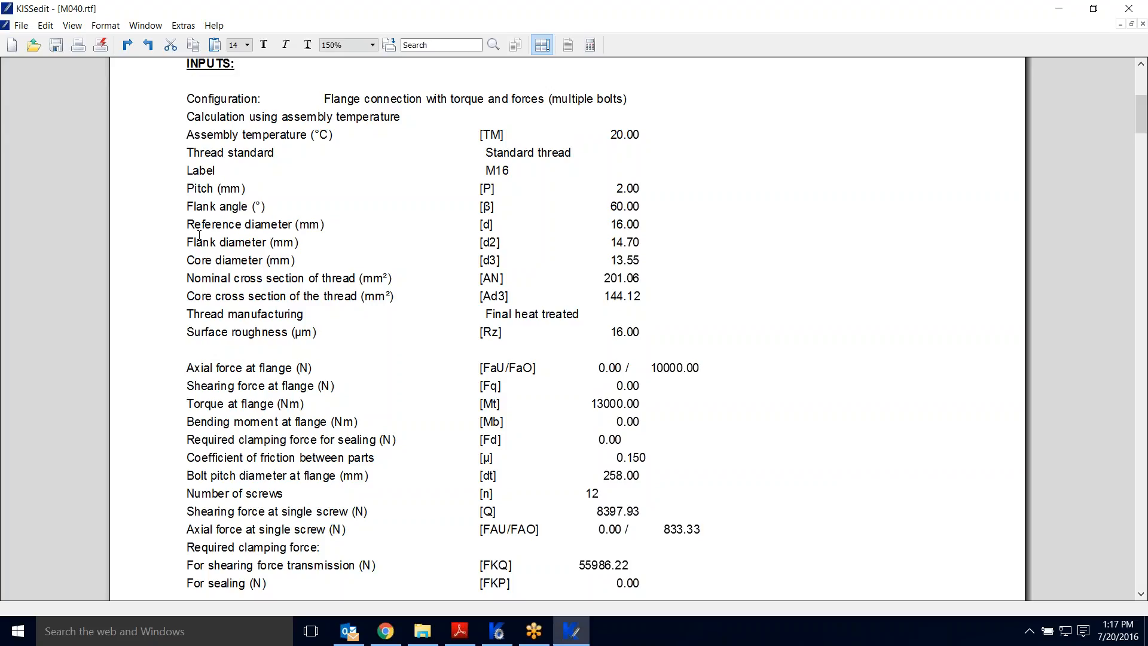
scroll(200, 233, down, 6)
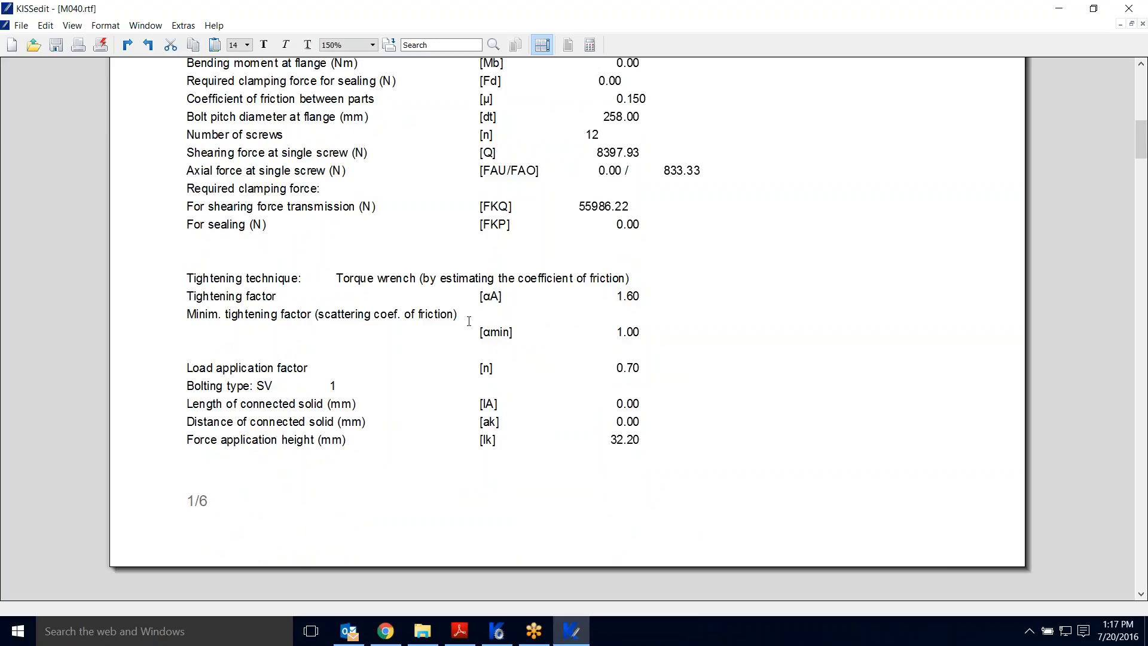
Step: Highlight the tightening technique and tightening factor lines in the report, and then the length and distance of connected solid lines
drag(652, 334, 173, 281)
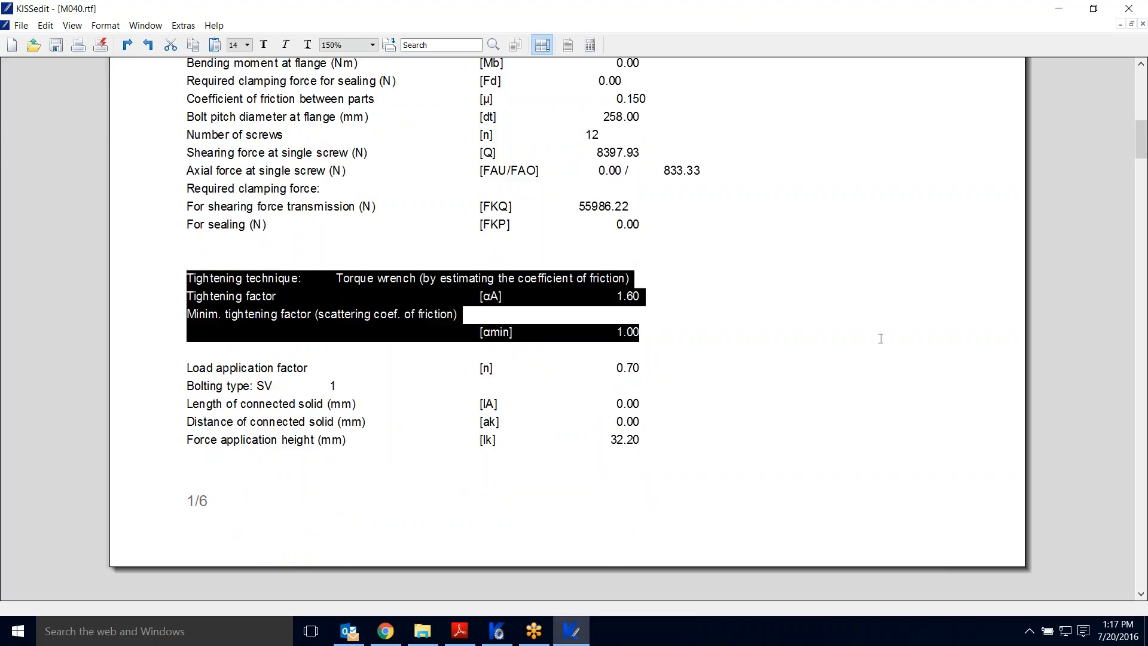
scroll(881, 338, up, 2)
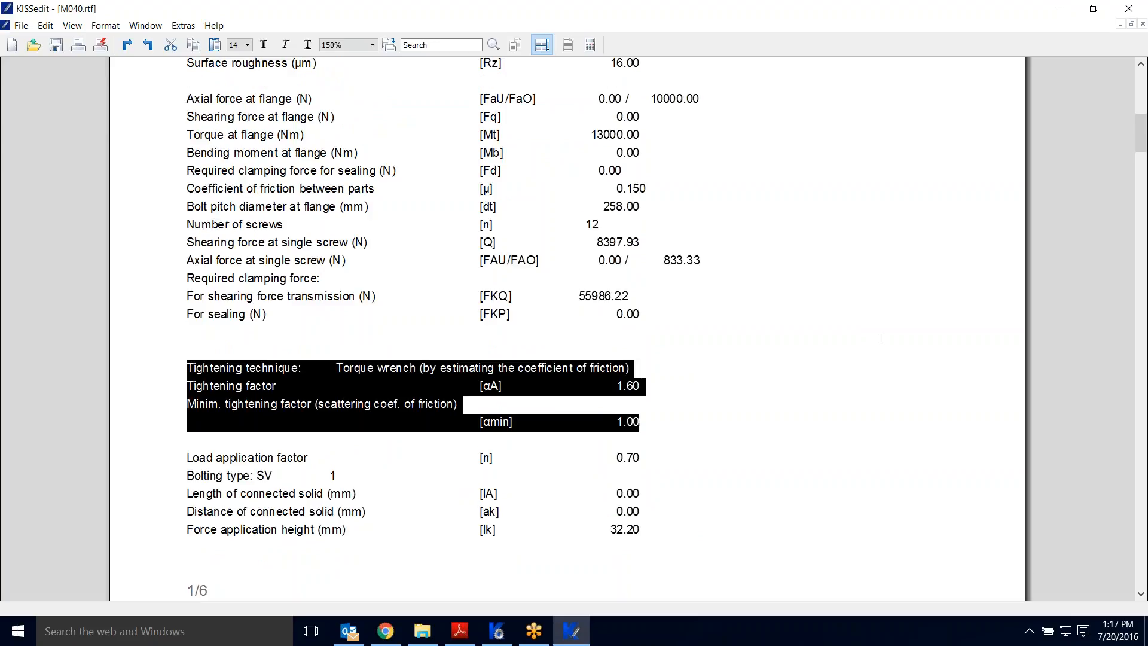
scroll(879, 336, down, 4)
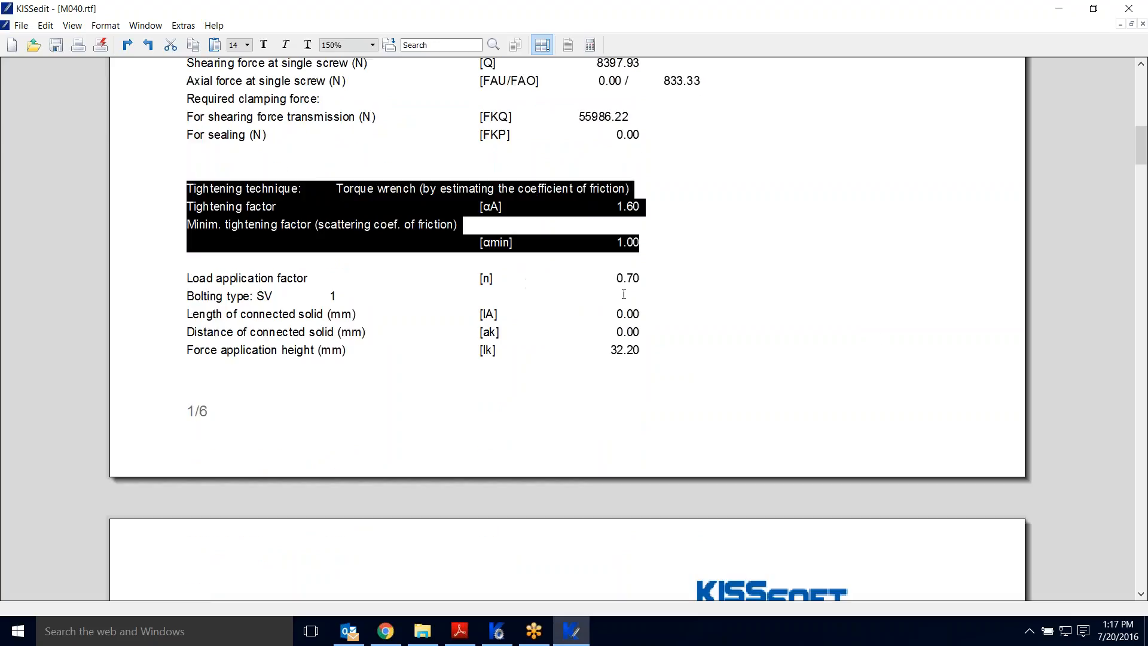
click(316, 304)
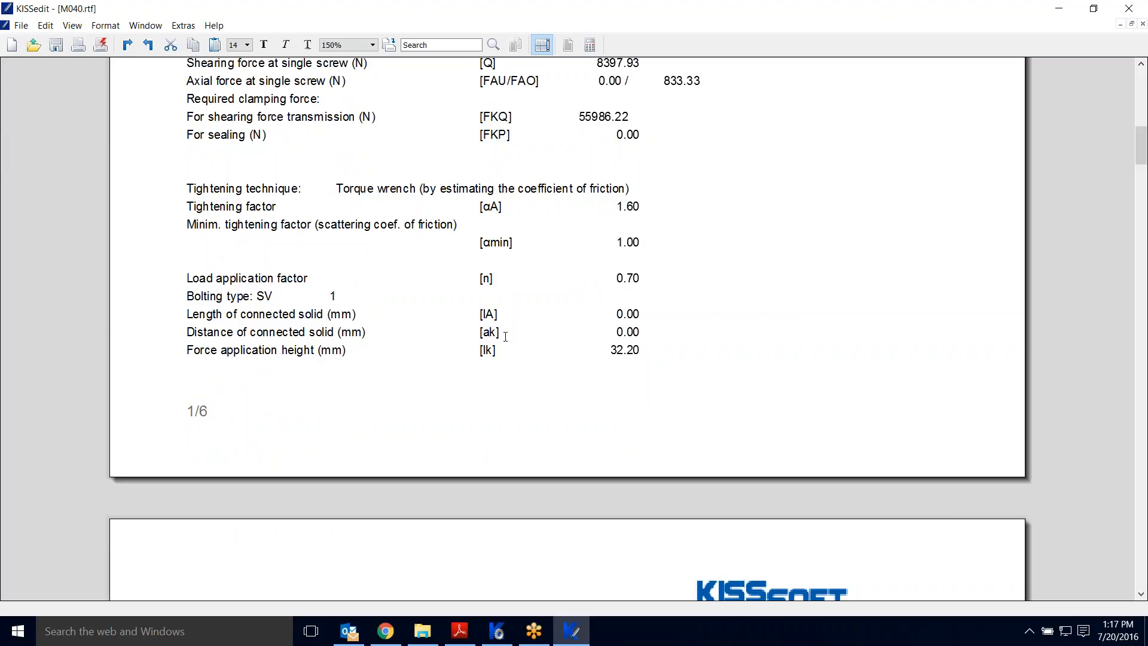
scroll(504, 336, down, 5)
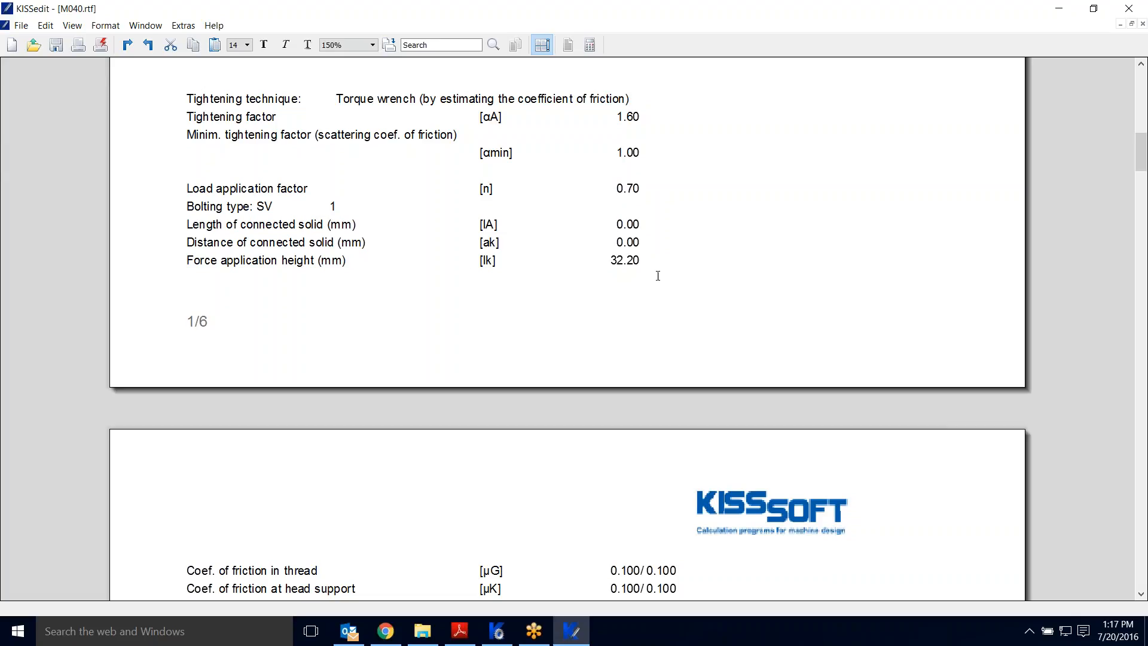
drag(179, 230, 463, 249)
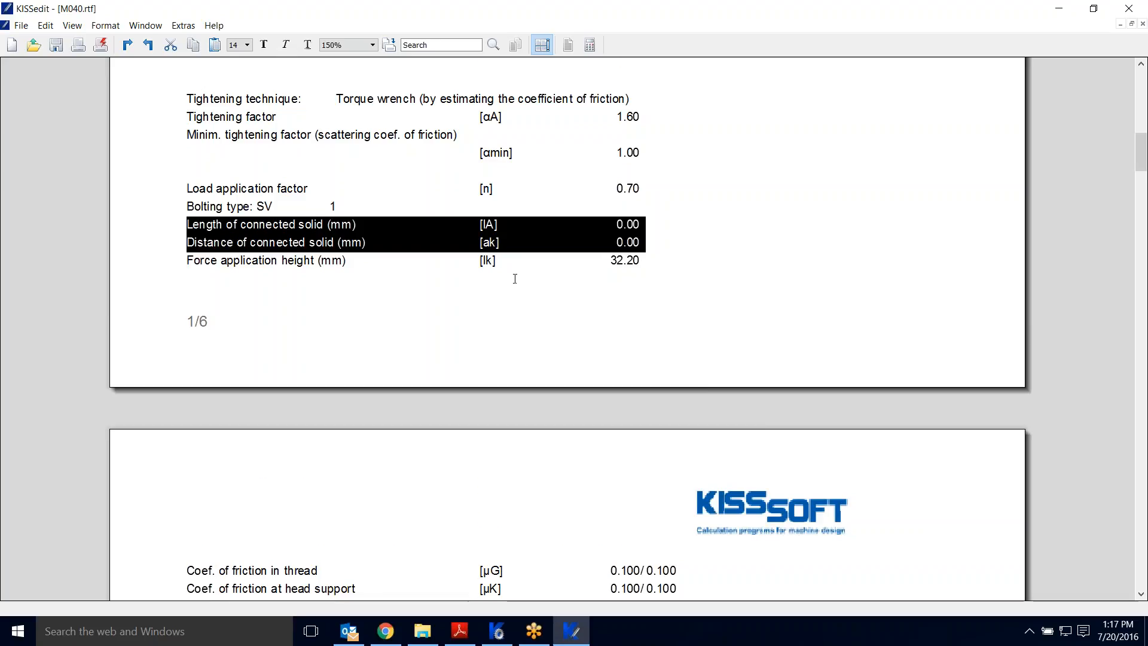
Step: Review the report's bolt geometry, strength class, clamped parts A and B, clamping length, through hole, washer and nut data
scroll(513, 278, down, 8)
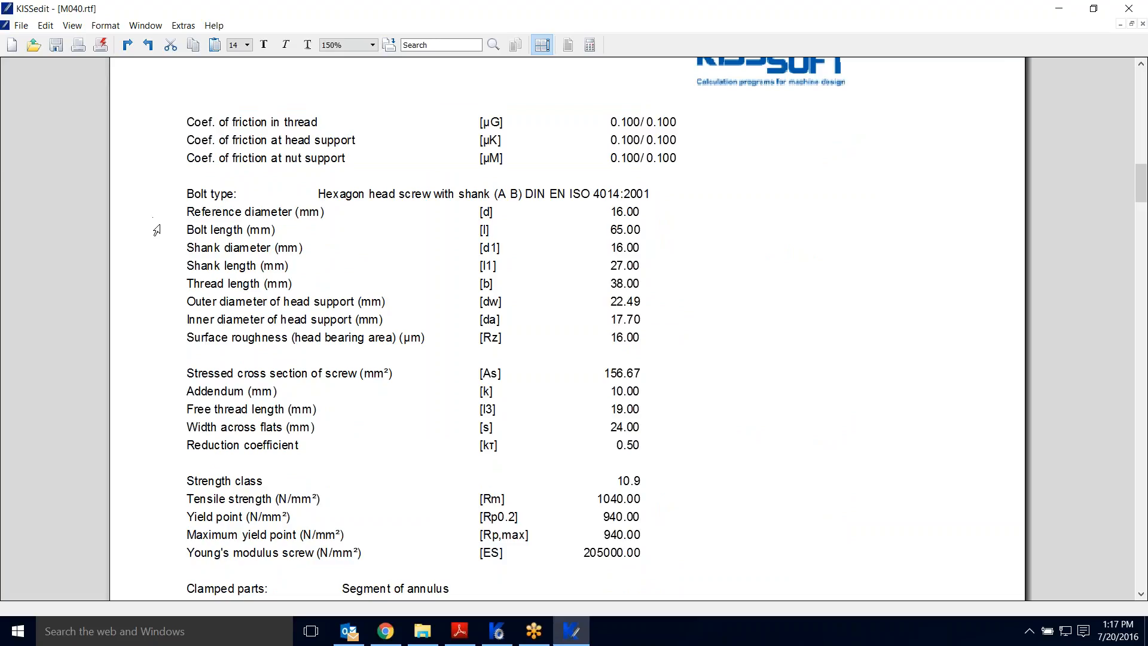
scroll(156, 230, down, 2)
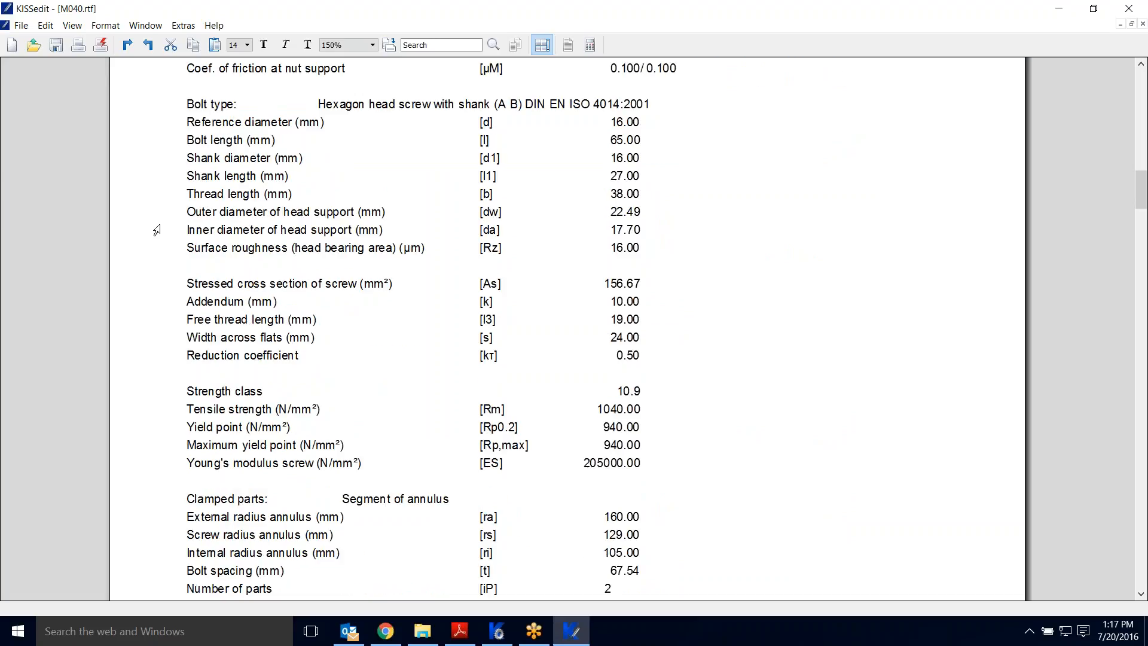
scroll(156, 230, down, 3)
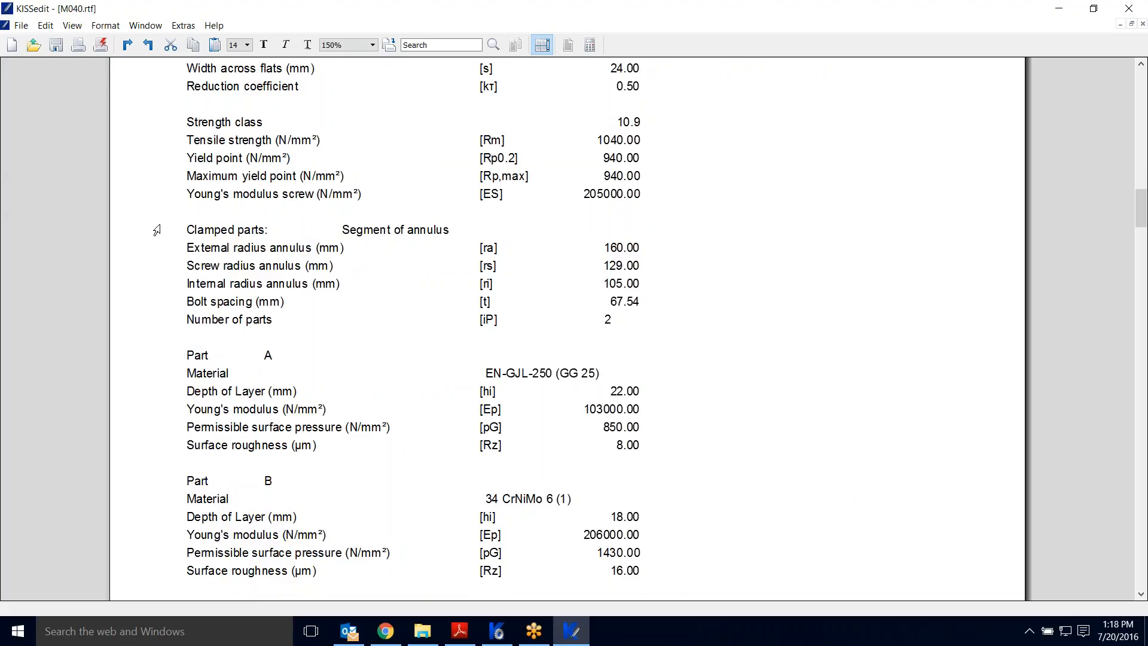
scroll(157, 231, down, 2)
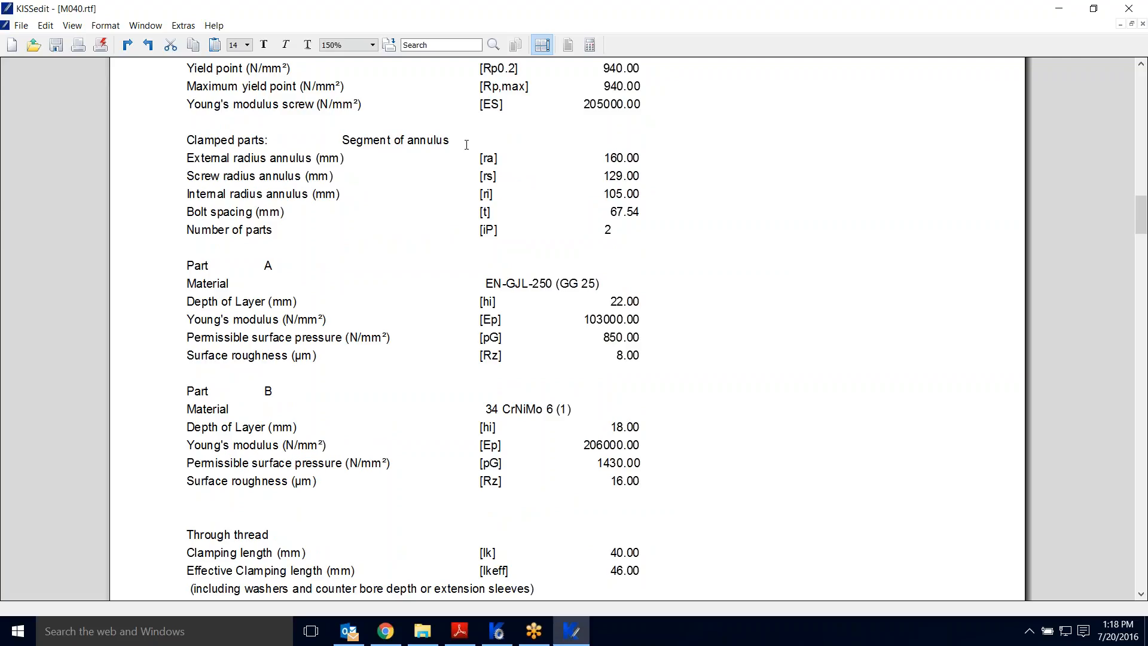
scroll(155, 259, down, 2)
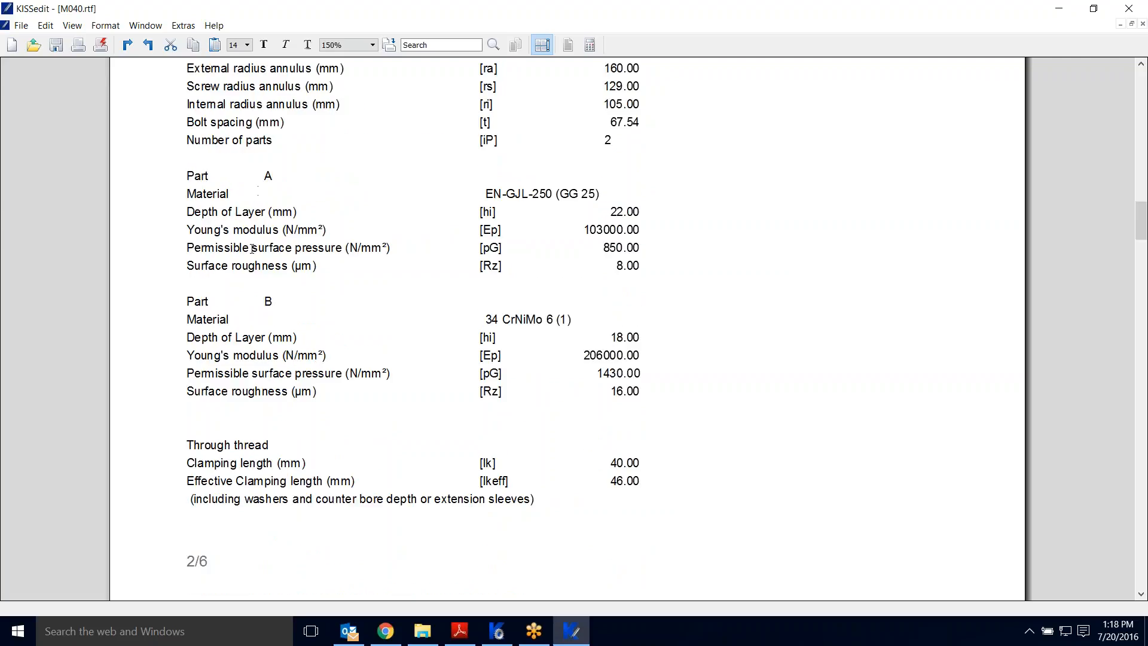
scroll(214, 323, down, 4)
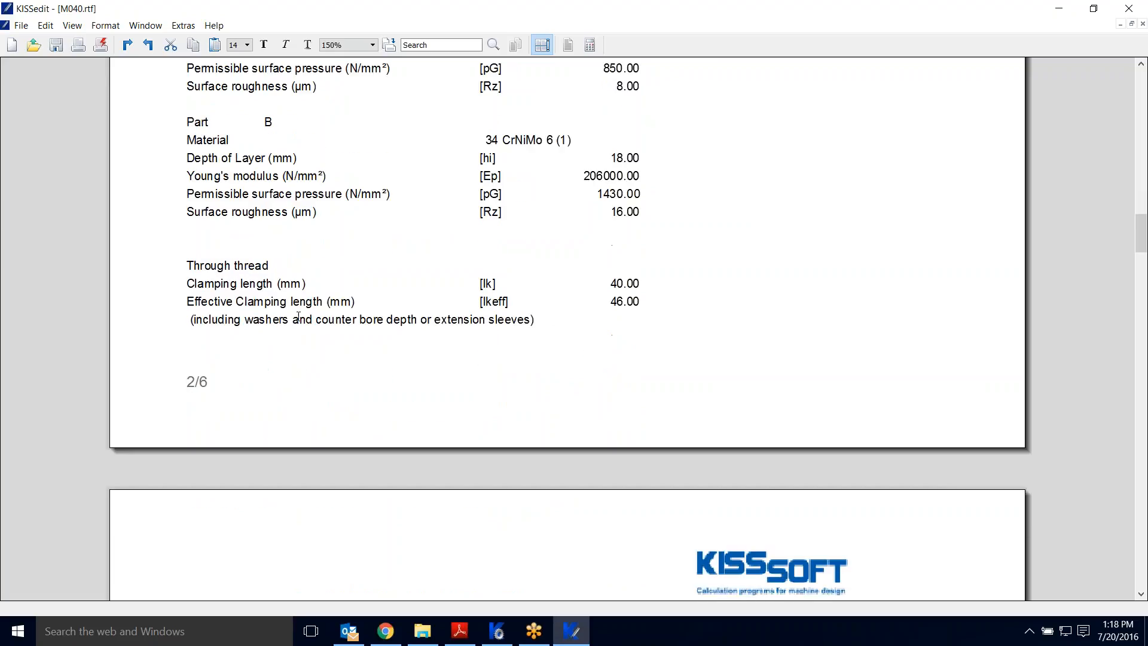
scroll(338, 305, up, 2)
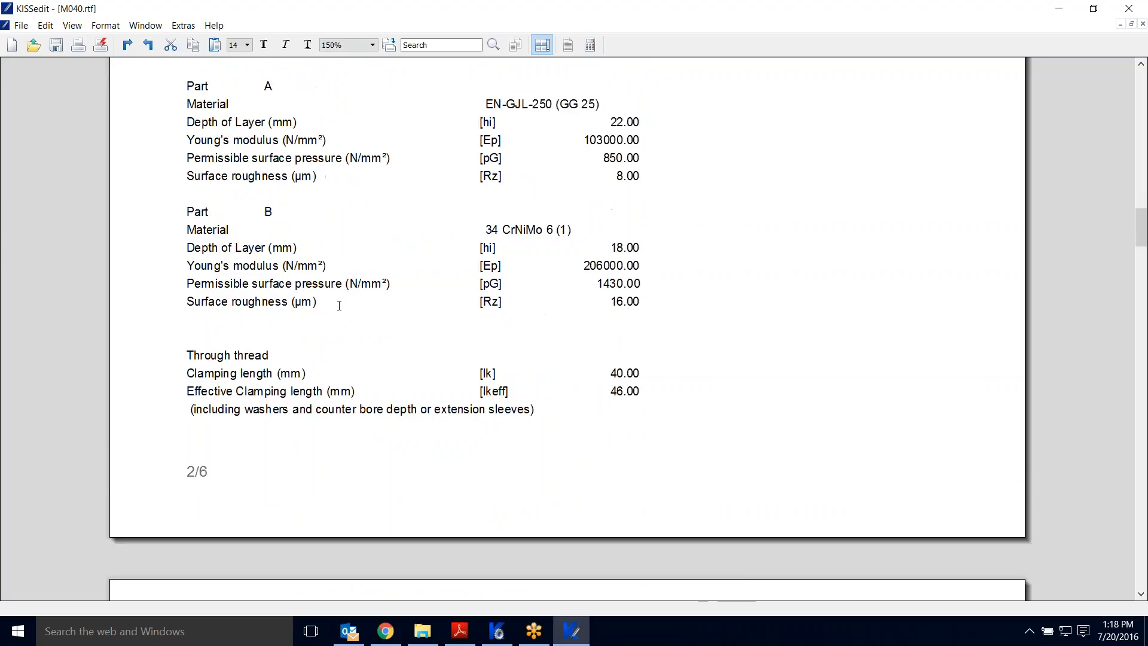
scroll(276, 269, down, 11)
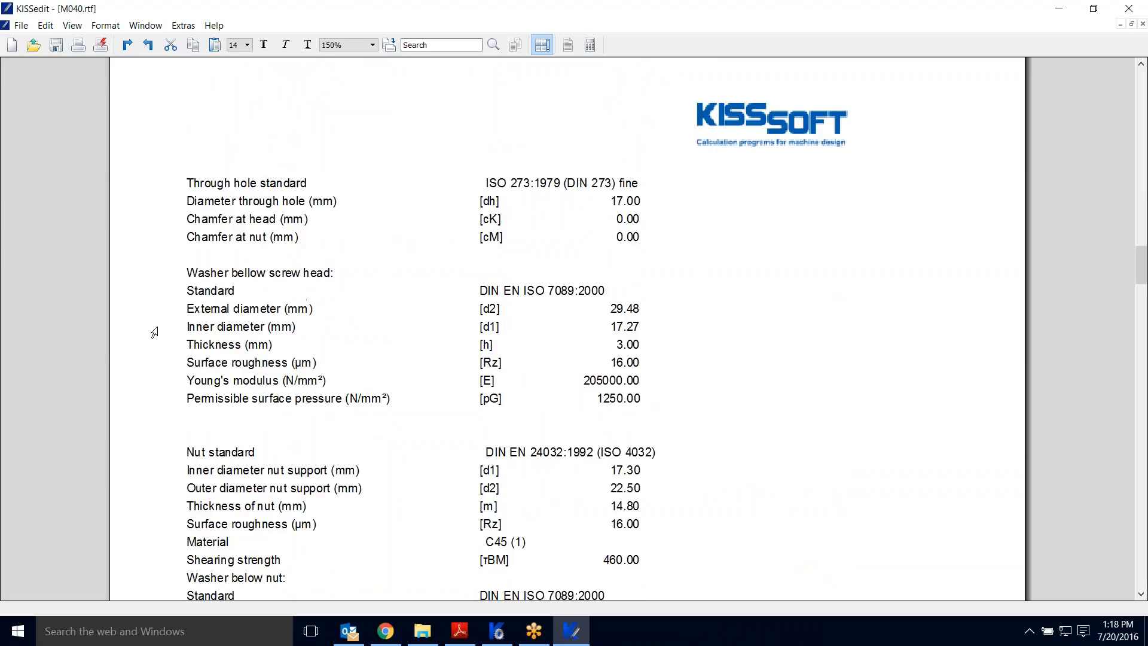
scroll(154, 333, down, 4)
scroll(155, 333, down, 4)
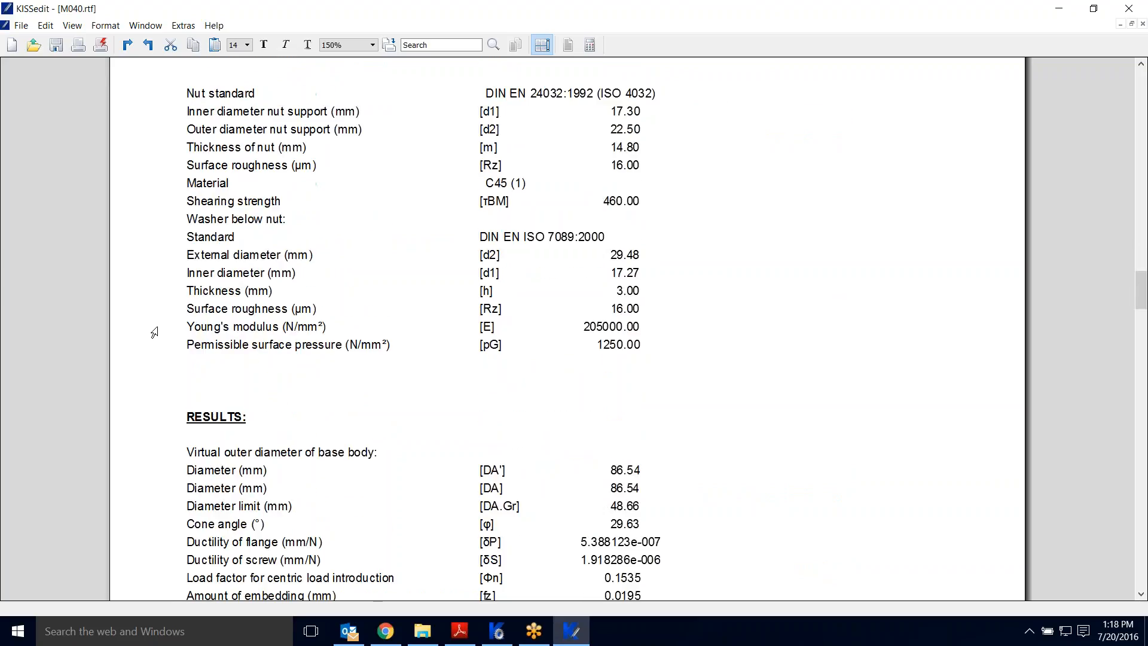
Step: Examine the RESULTS section for assembly preloads, extensions, and stresses, torques and surface pressures at the attained and required preloads
scroll(154, 332, down, 4)
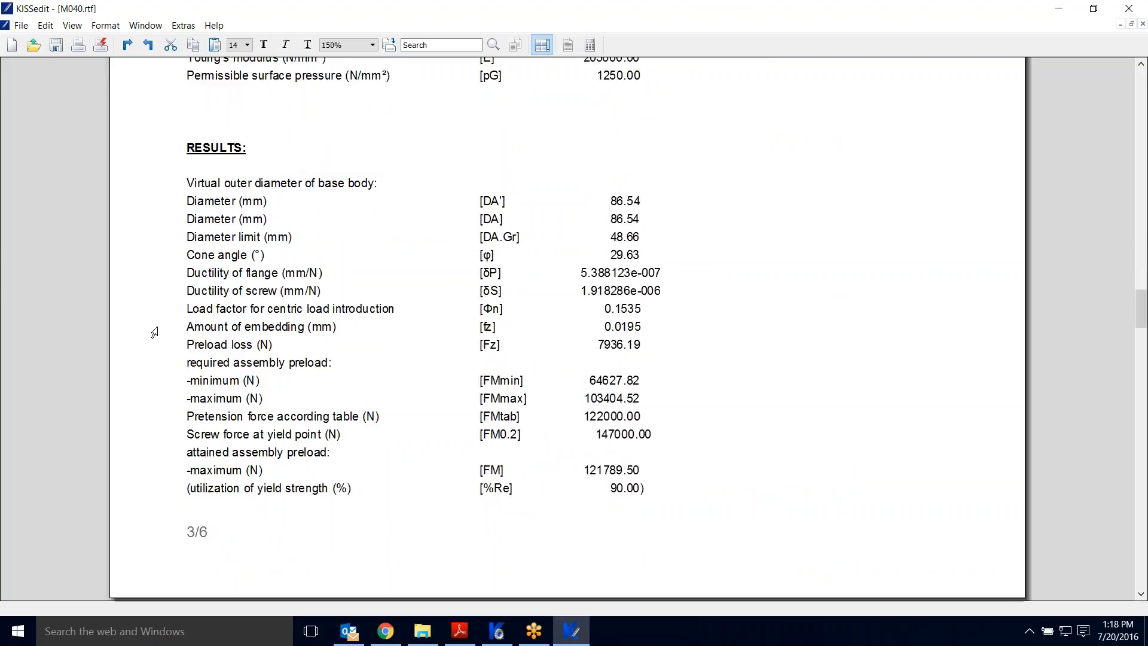
scroll(155, 332, down, 4)
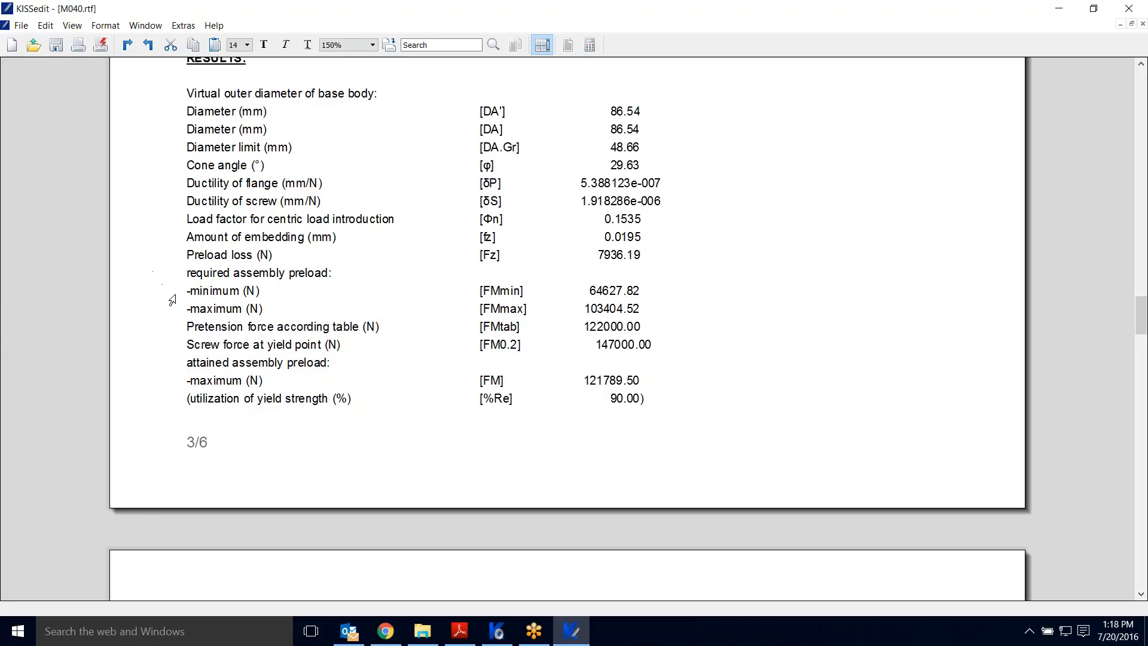
scroll(172, 299, down, 2)
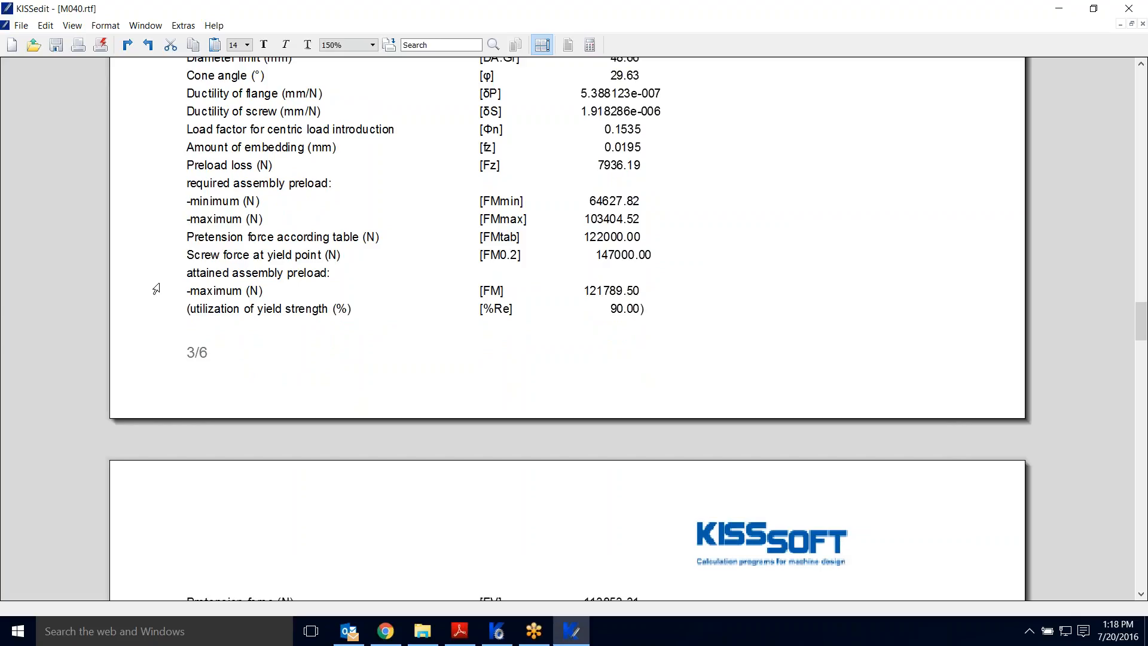
scroll(159, 289, down, 6)
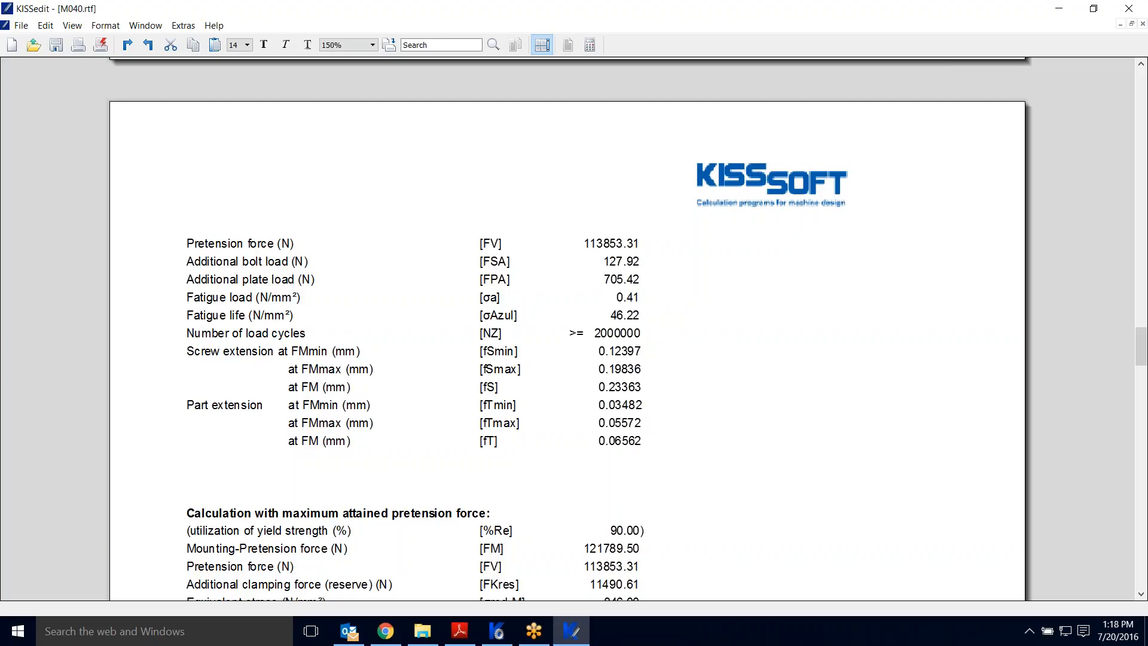
scroll(162, 300, up, 2)
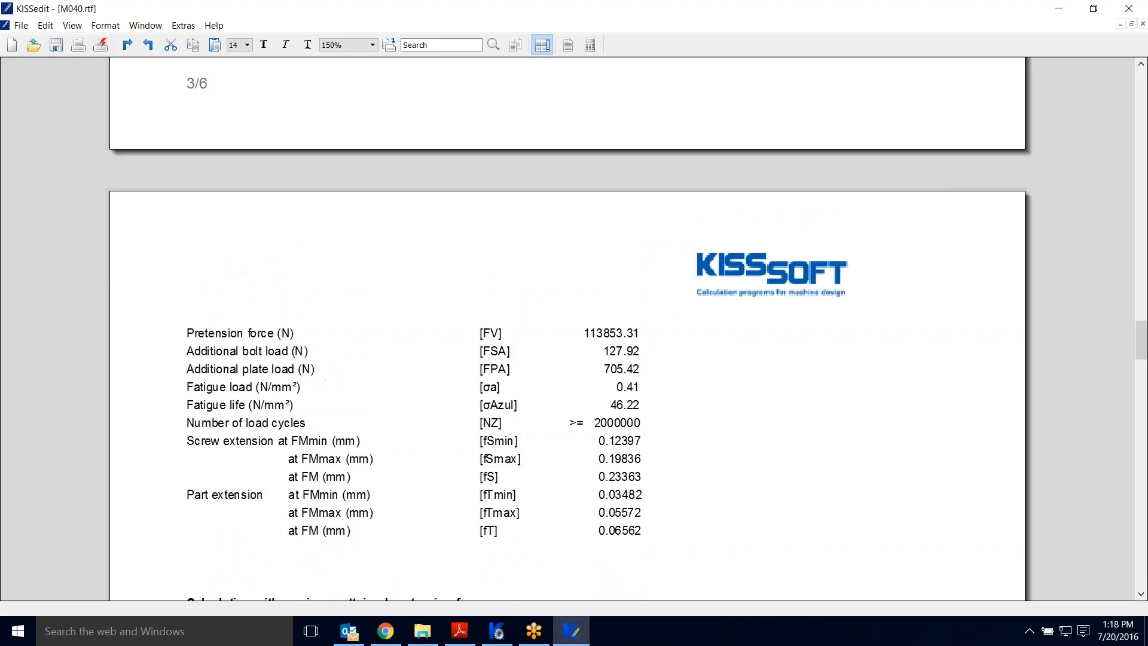
scroll(162, 300, down, 5)
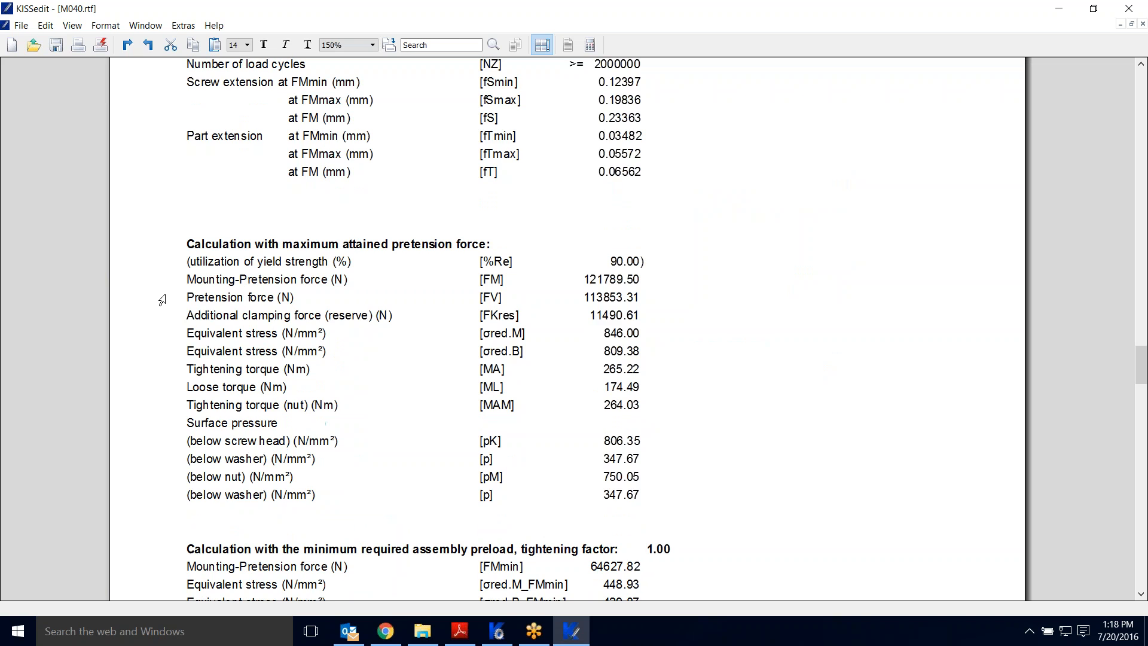
scroll(162, 299, down, 2)
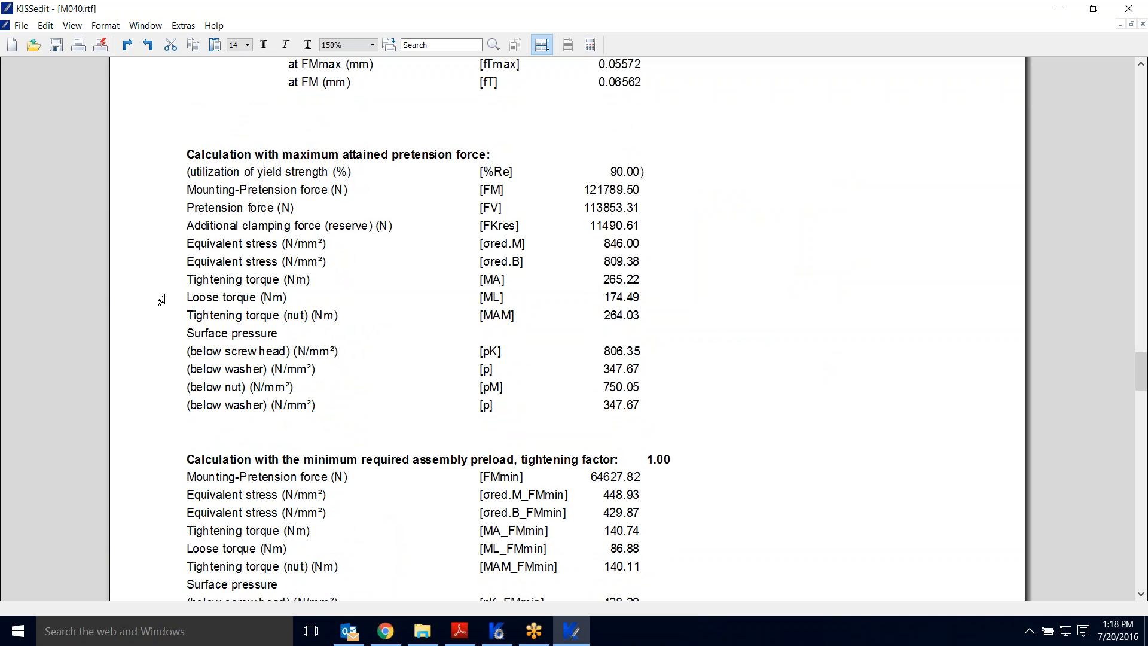
scroll(162, 300, down, 2)
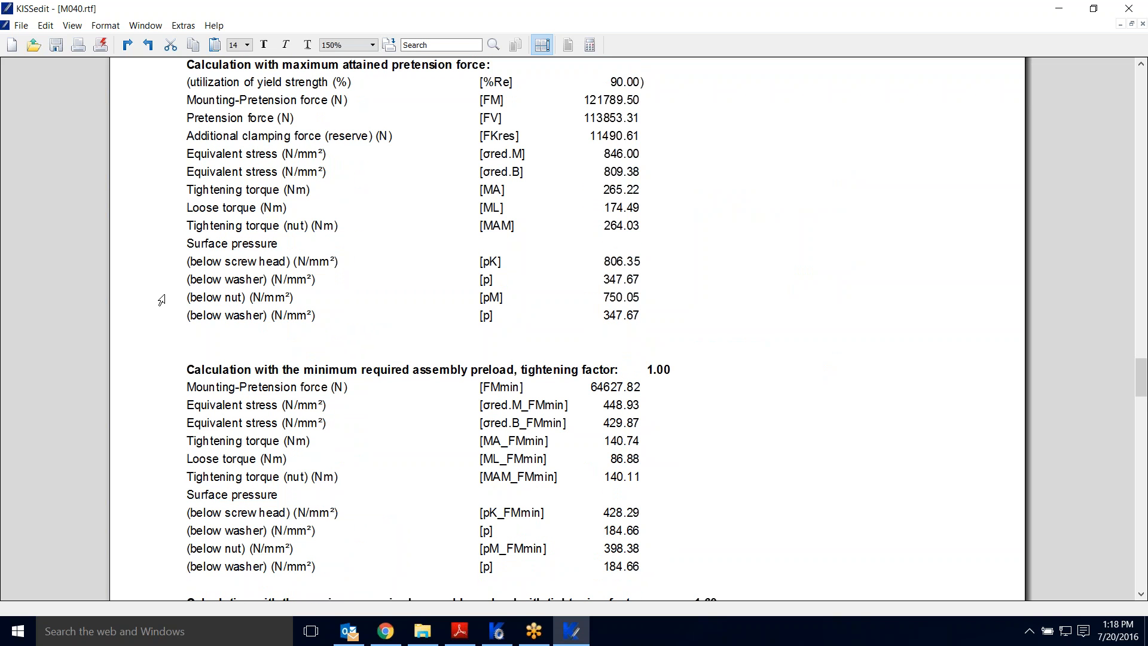
scroll(162, 300, down, 6)
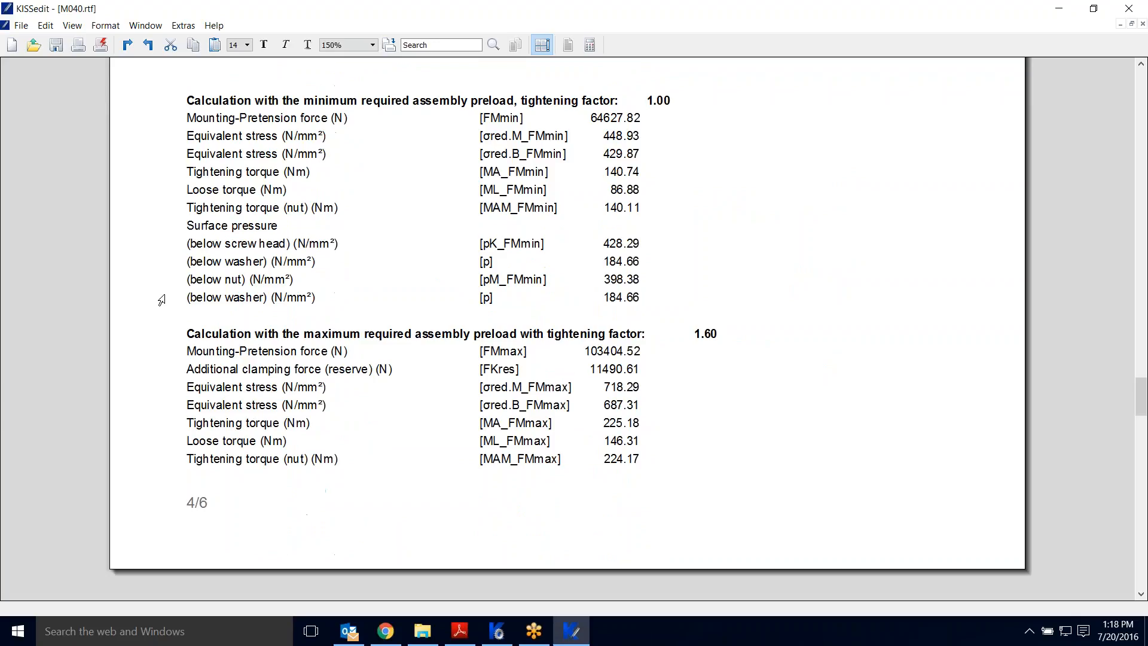
Step: Review the safety factors in the report's SUMMARY and highlight the safety against sliding line
scroll(162, 299, down, 15)
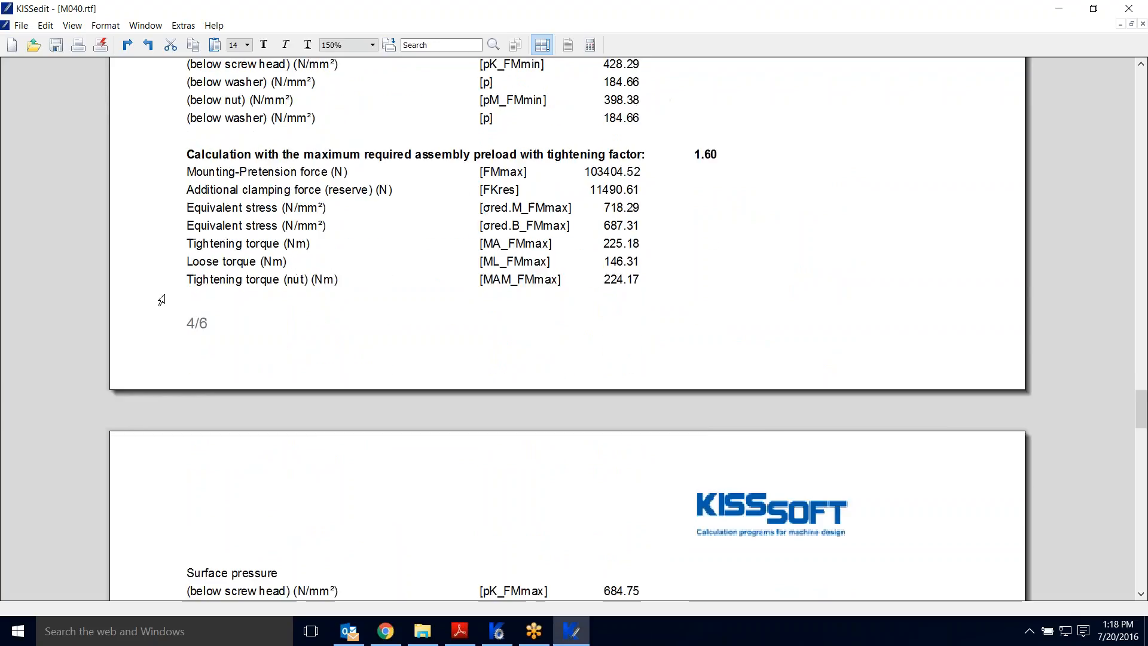
scroll(160, 299, down, 8)
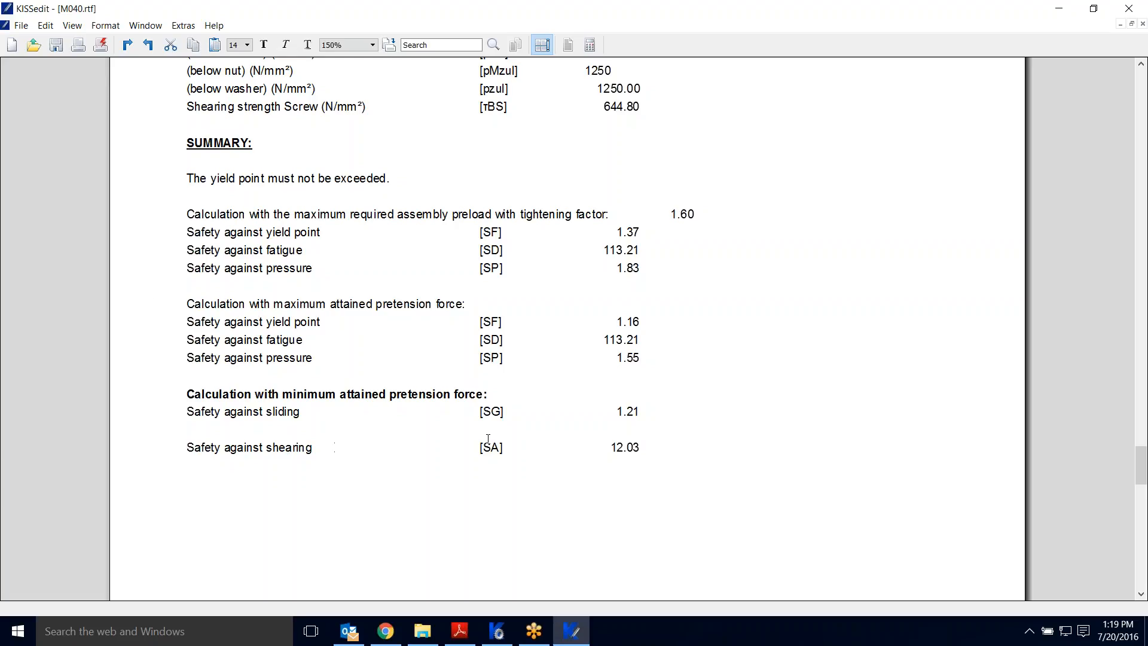
drag(640, 413, 183, 415)
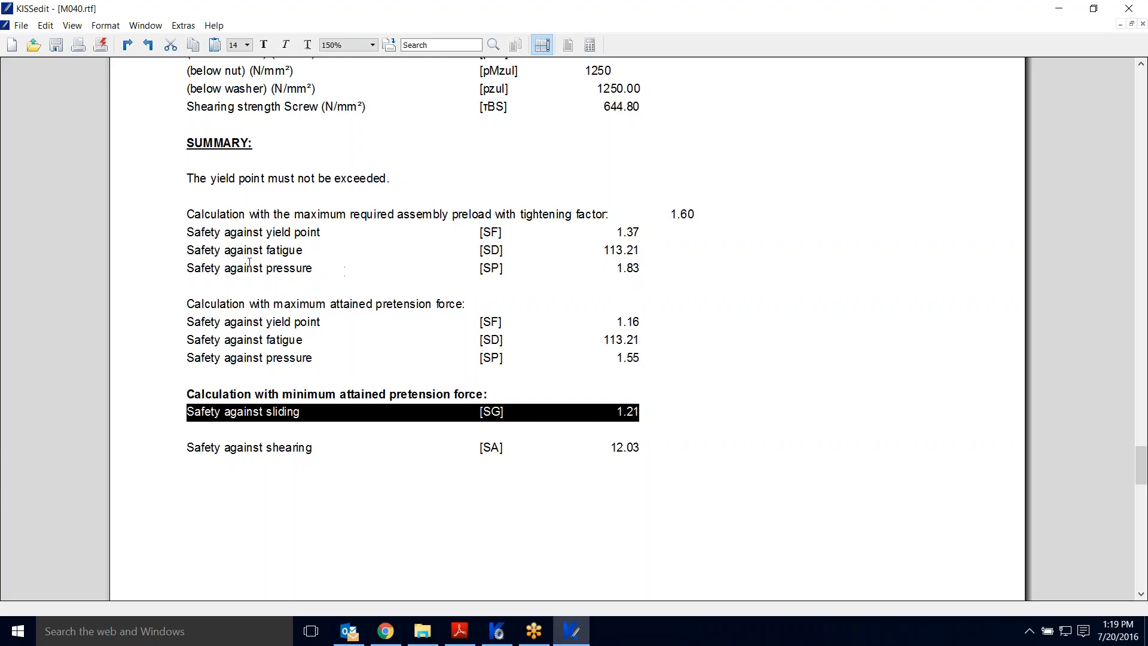
Step: Check the force versus length change diagram at the report's end, and go back through the summary to the clamped parts data
scroll(443, 366, down, 8)
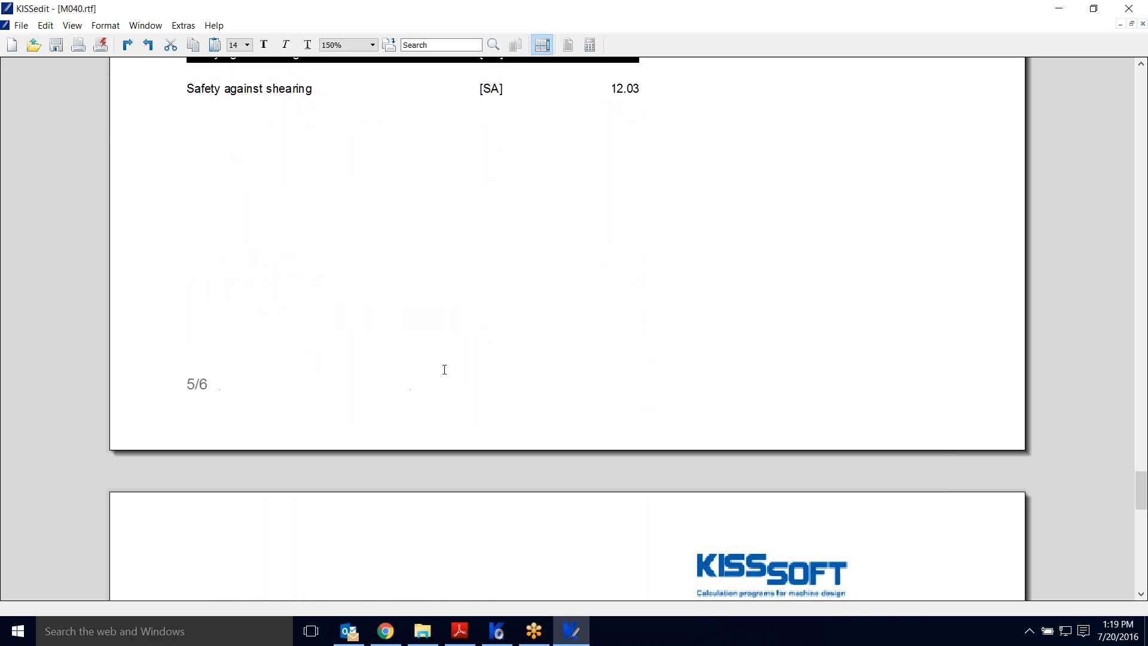
scroll(343, 393, down, 2)
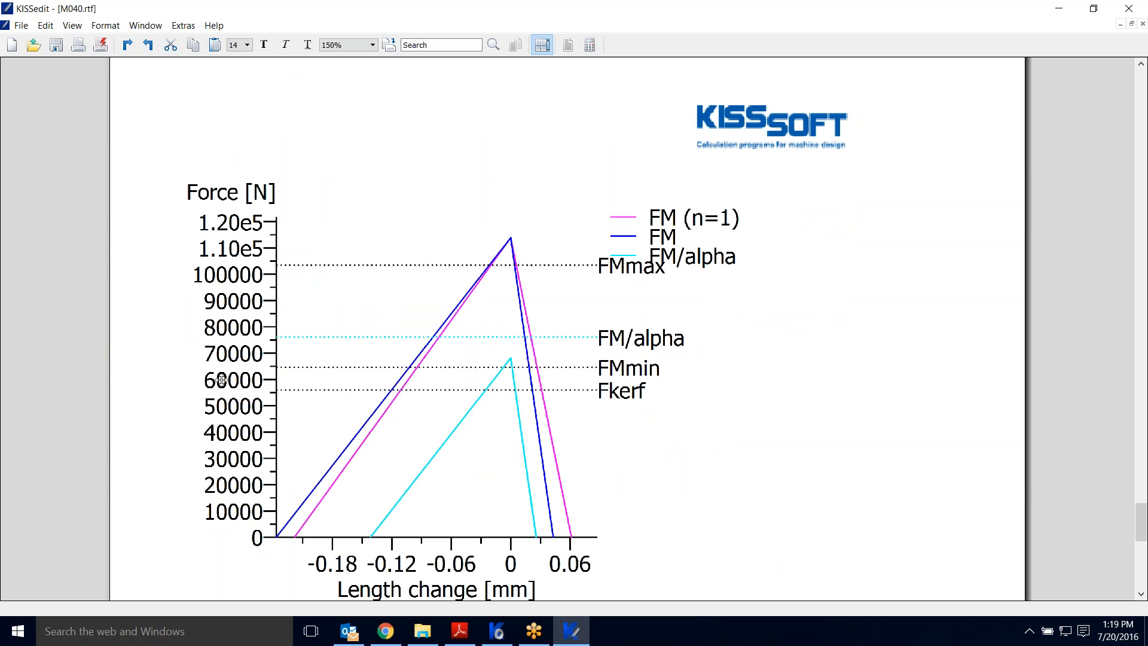
scroll(215, 377, down, 6)
scroll(179, 373, down, 2)
scroll(180, 373, up, 5)
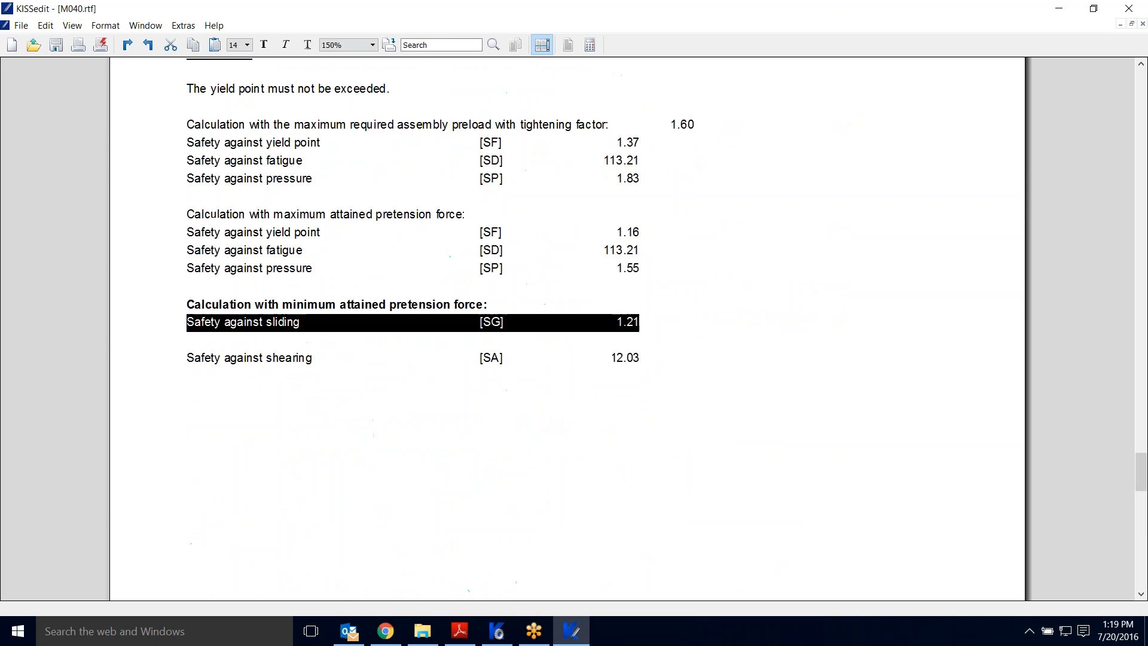
scroll(1144, 167, up, 2)
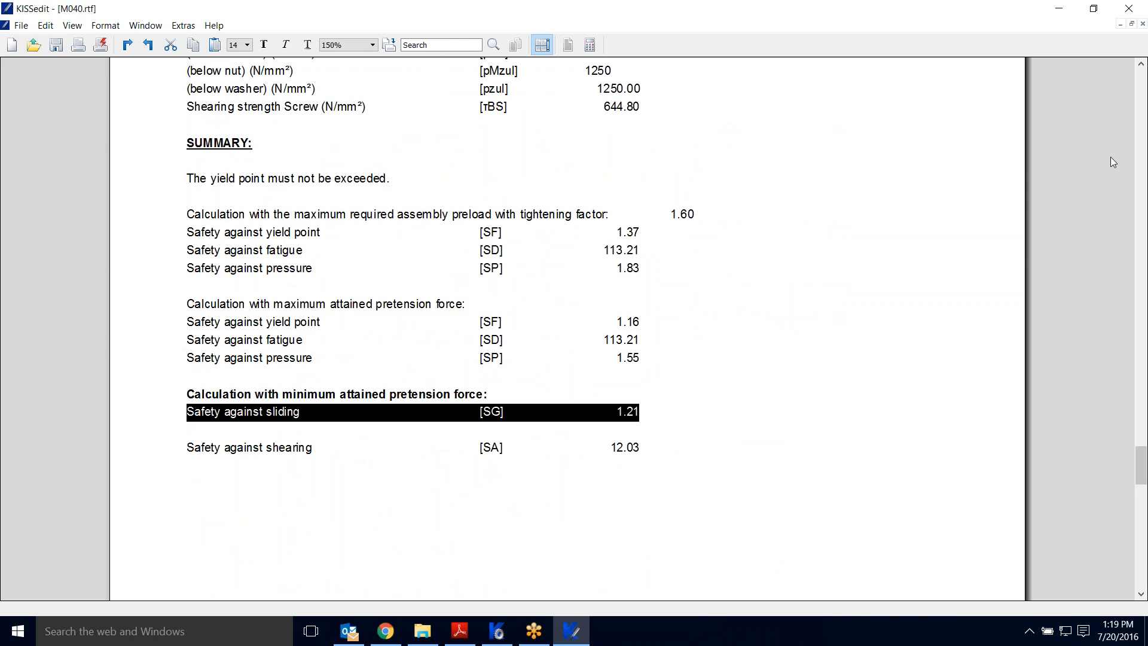
scroll(1110, 161, up, 15)
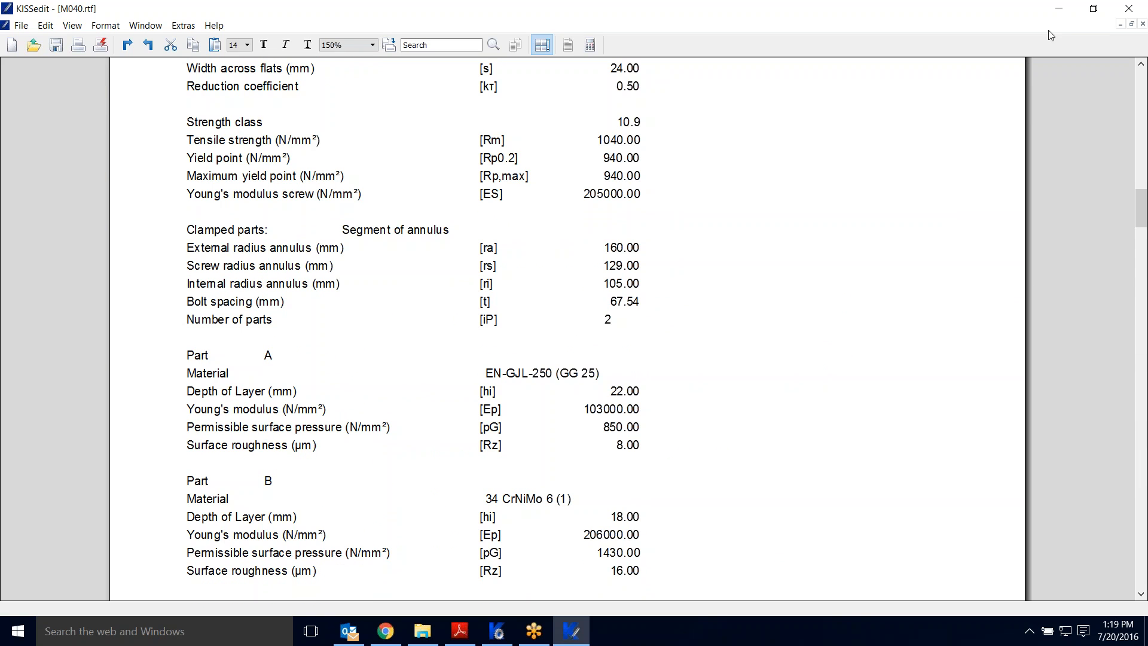
Step: Close the calculation report and display the bolt calculation's Conditions data
click(1129, 8)
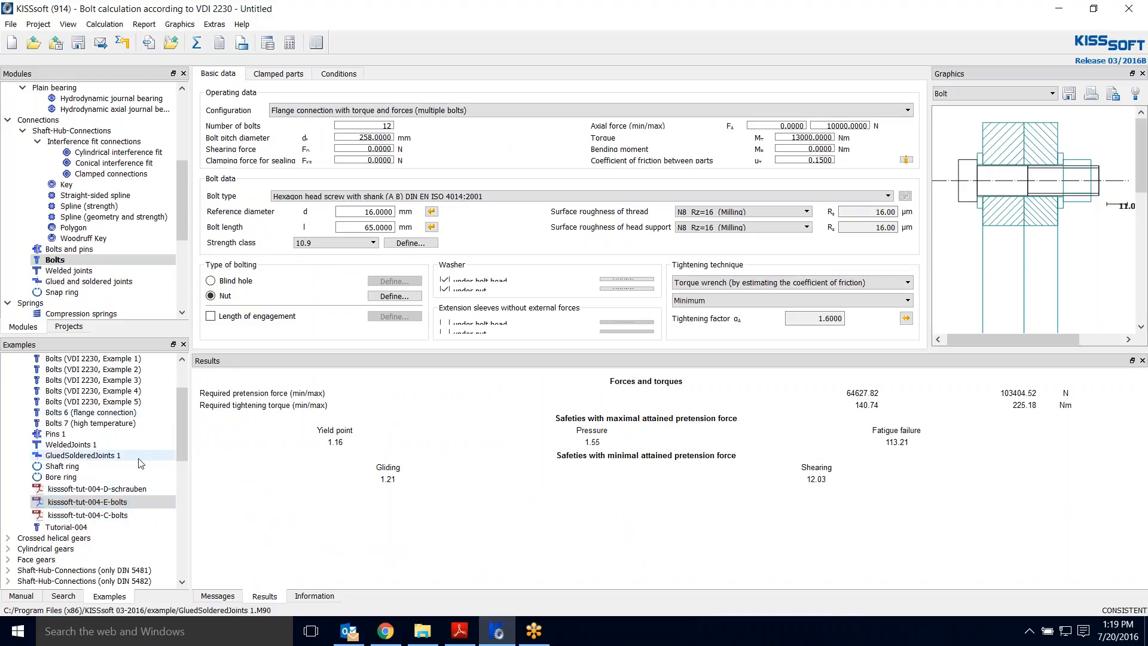
scroll(185, 451, up, 2)
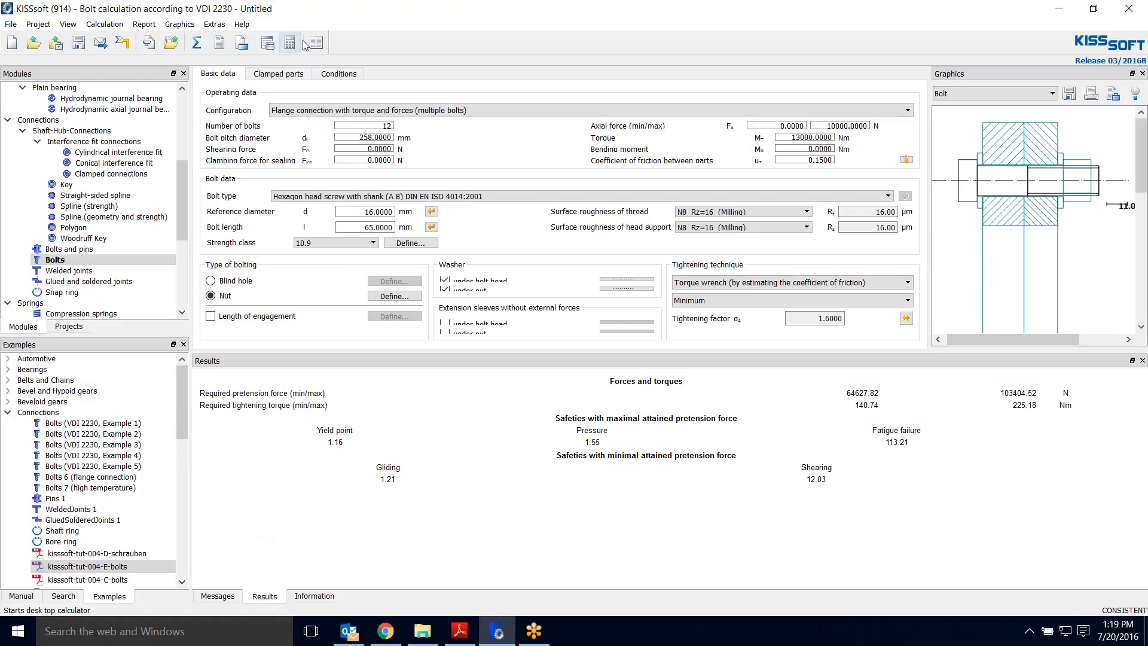
click(338, 75)
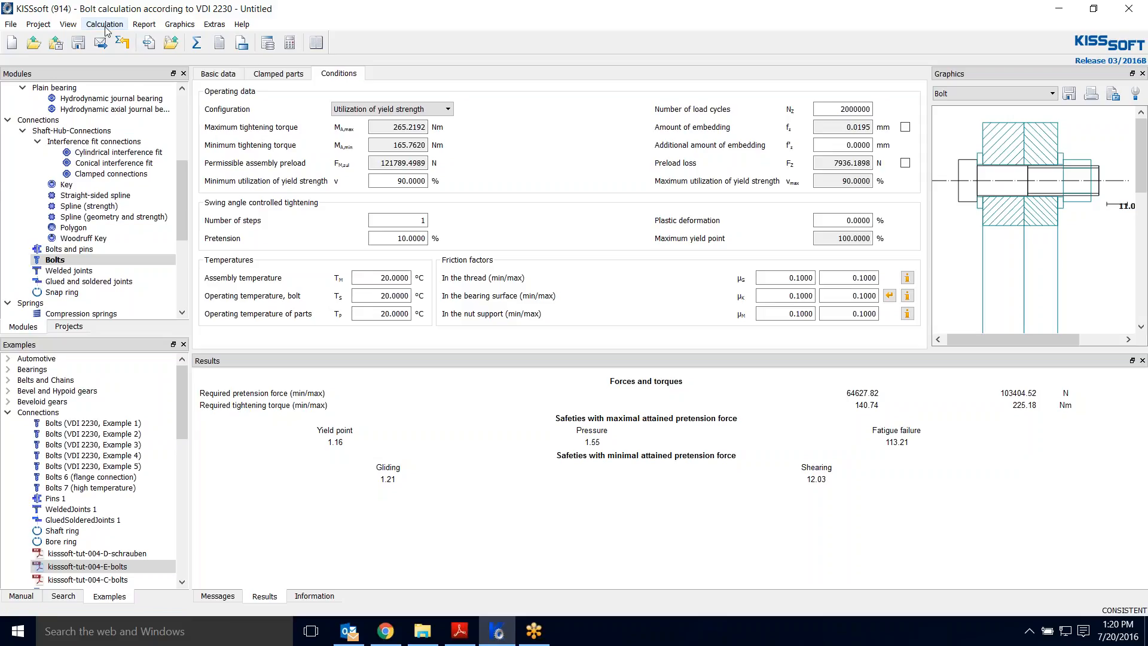
Step: Check the endurance limit options in the module-specific settings, keep "no special calculation", and accept the settings
click(242, 43)
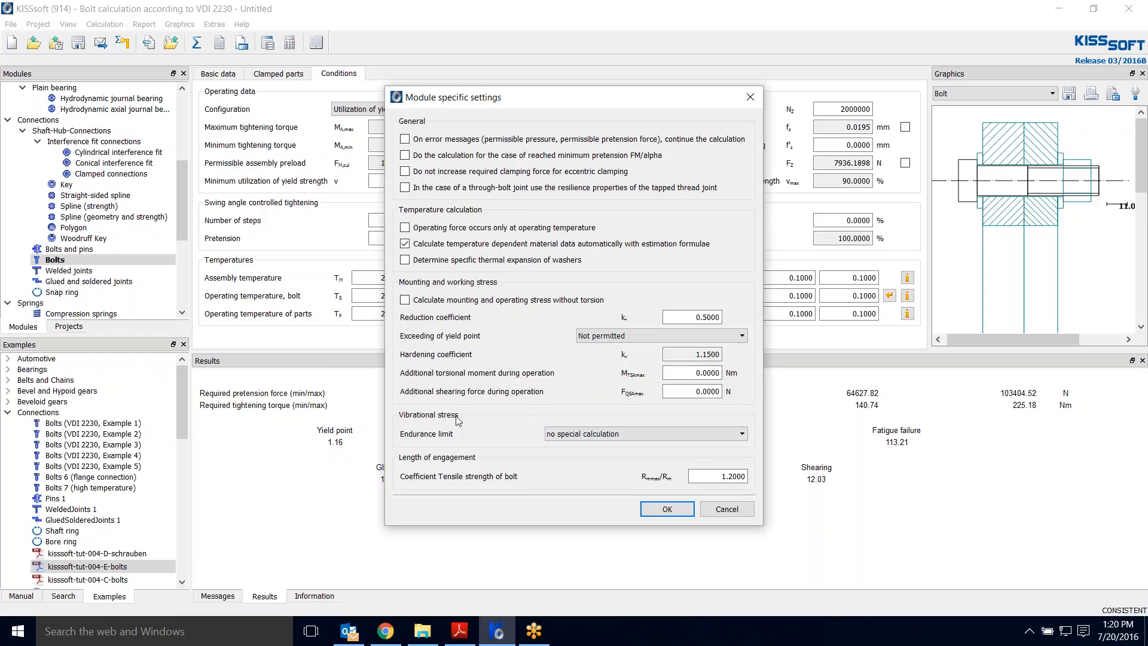
click(559, 436)
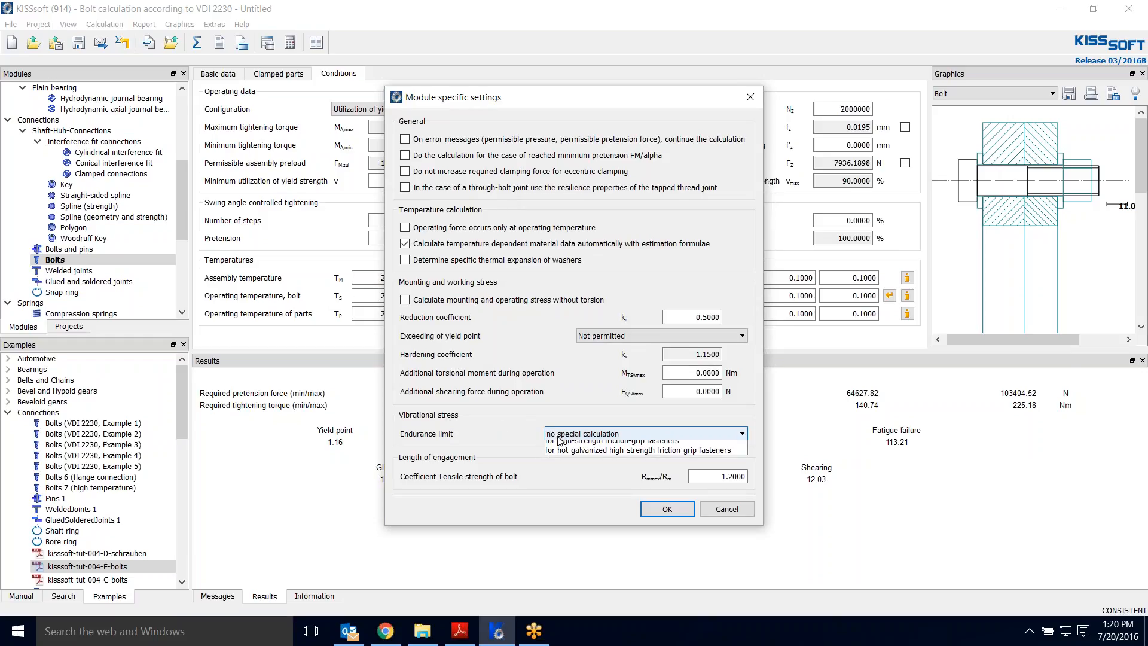
click(501, 423)
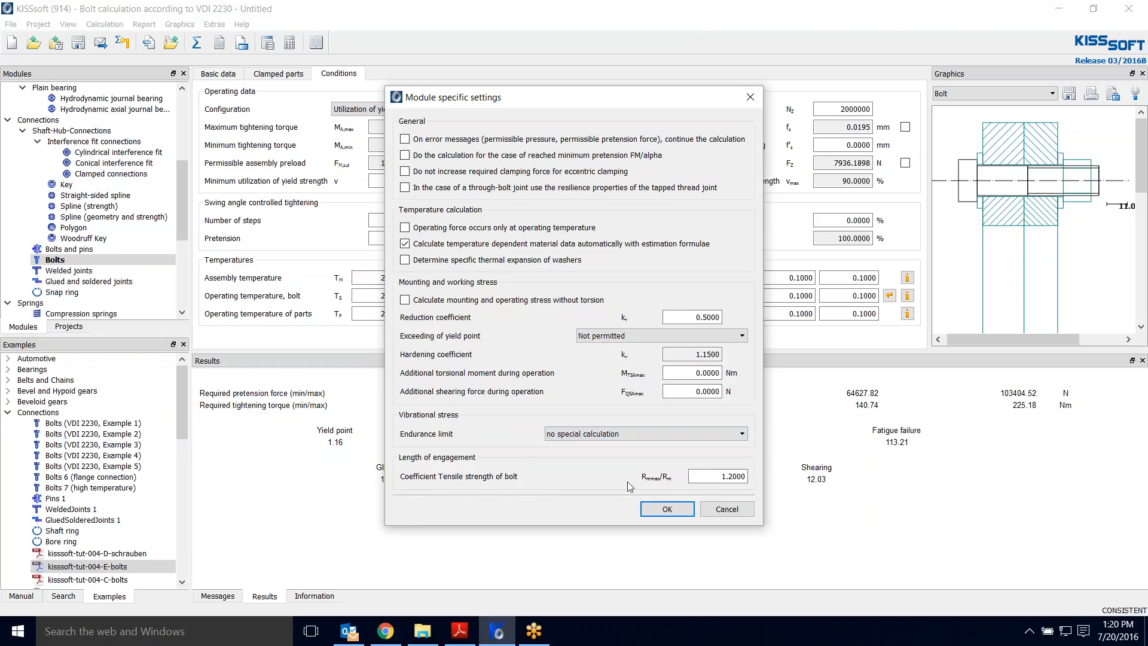
click(667, 509)
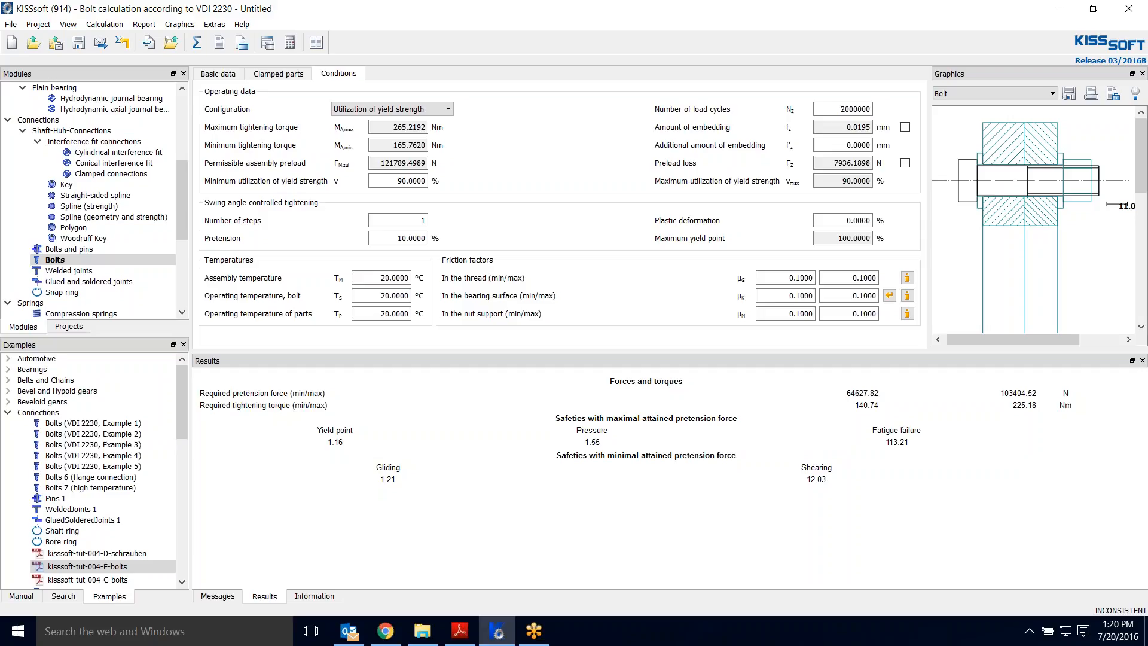
Step: Exit the calculation program without saving the changes in Untitled, returning to the tutorial PDF in Adobe Reader
click(1129, 8)
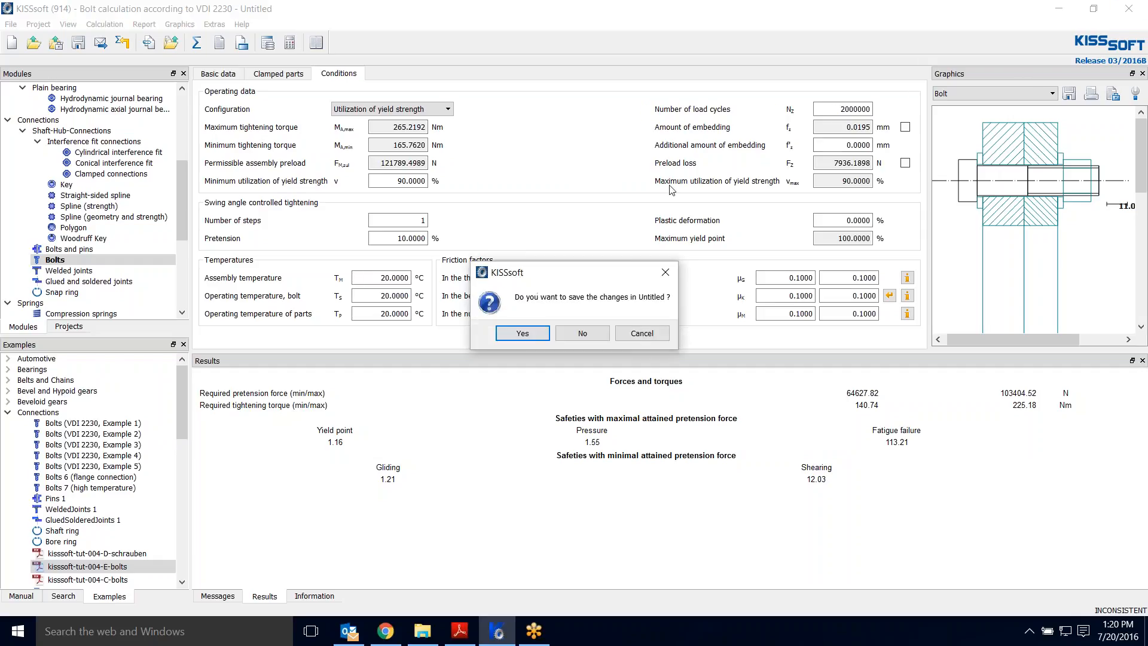
click(572, 336)
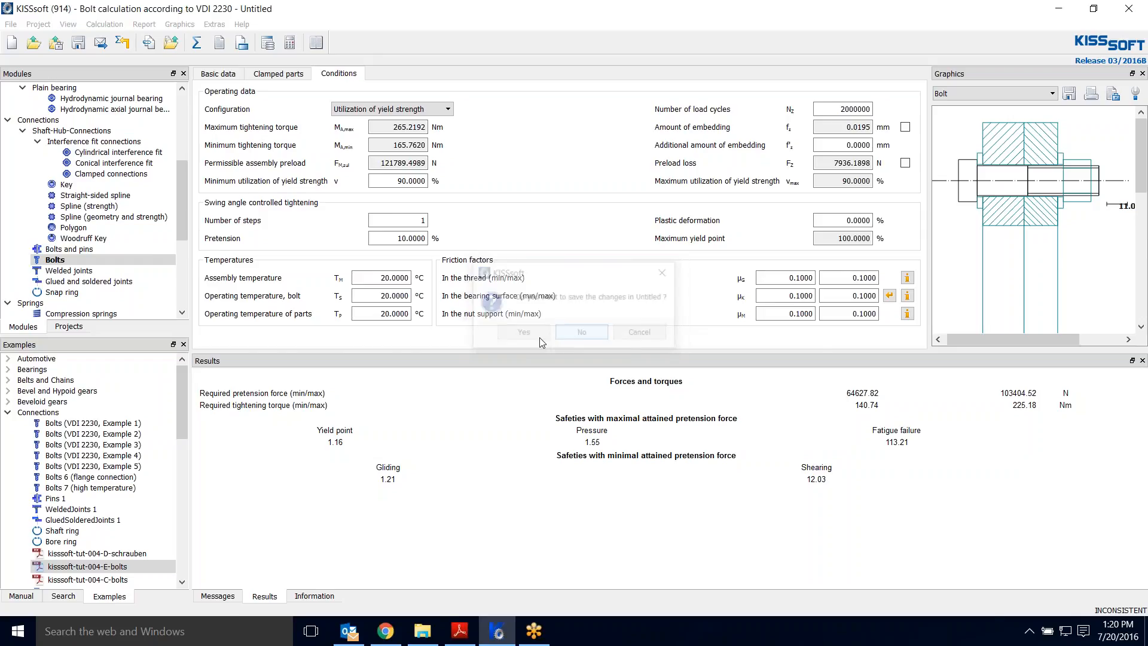
click(768, 170)
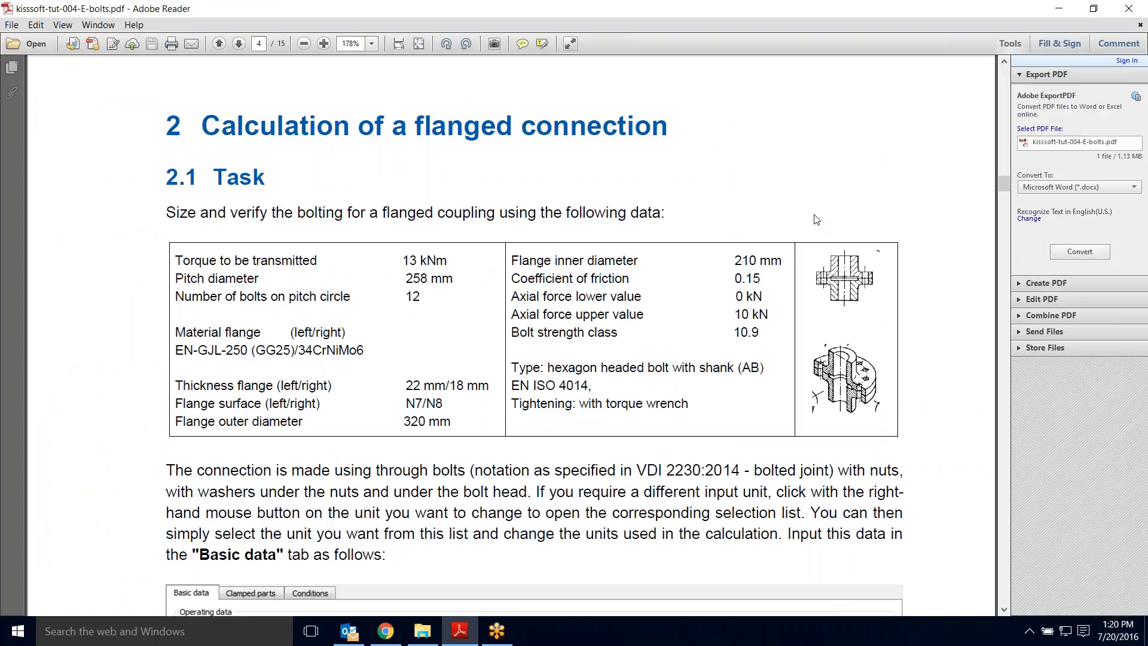